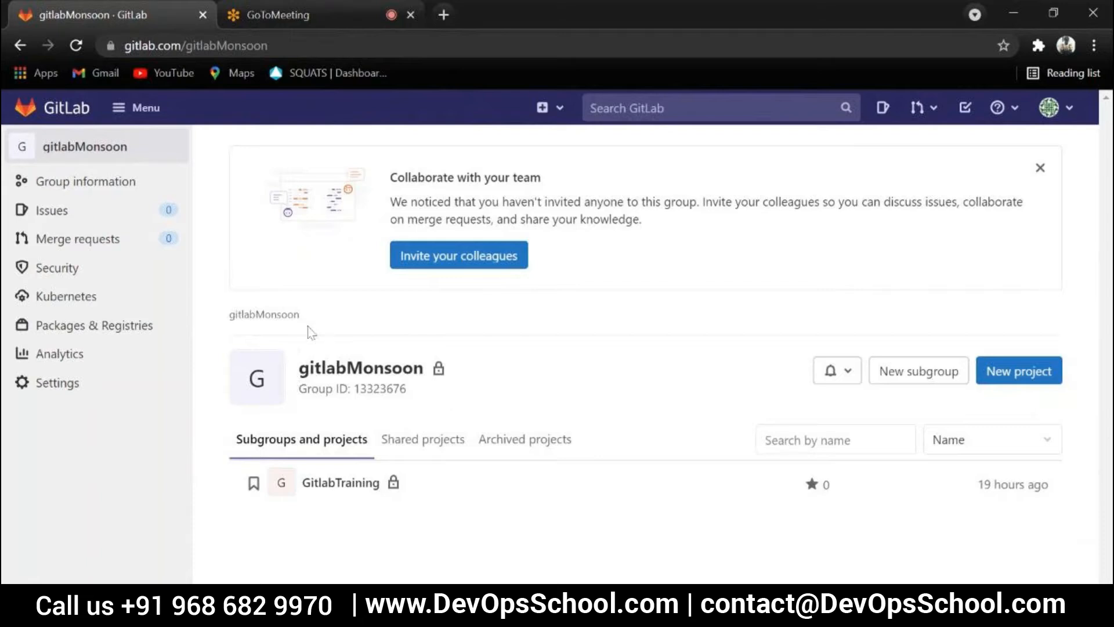
# Open the GitlabTraining project and review its pipelines, including when the latest one ran, and its repository files
pyautogui.click(416, 319)
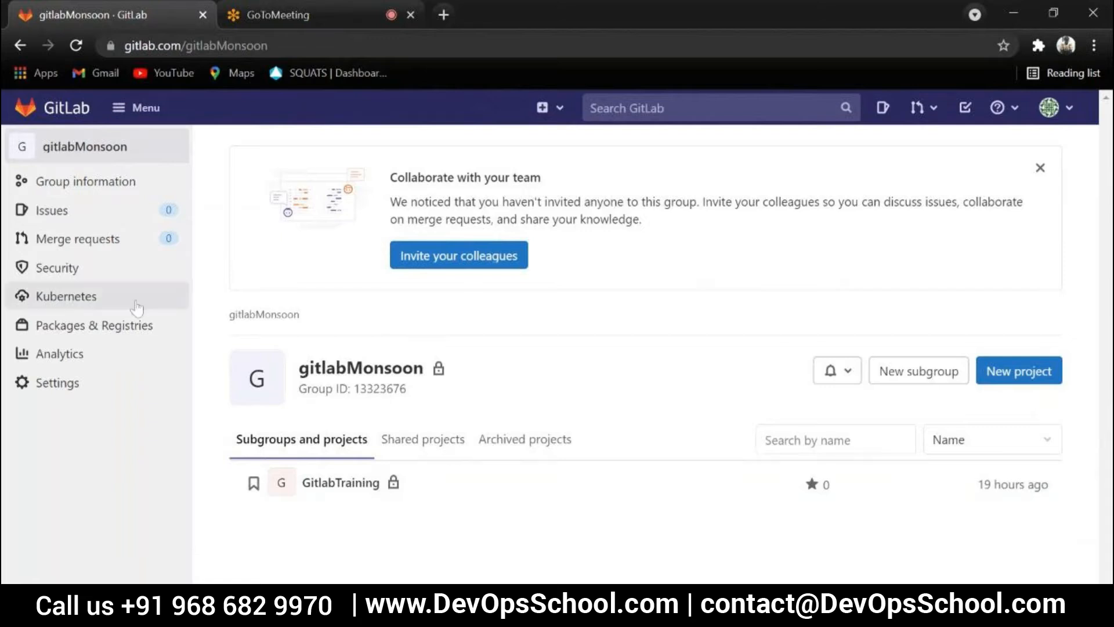
pyautogui.click(344, 492)
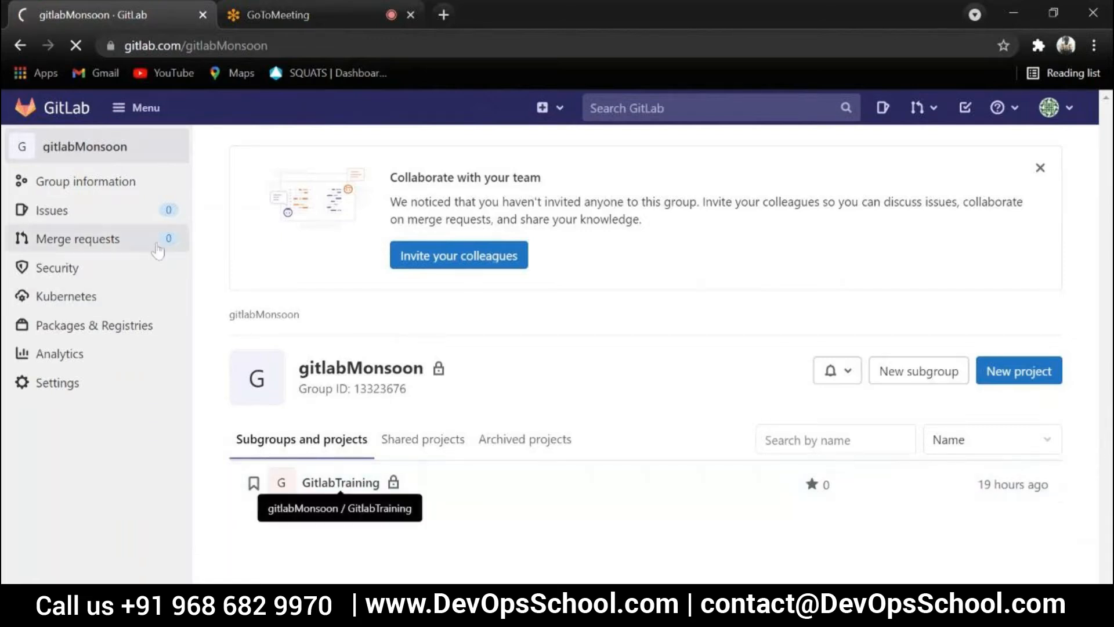
pyautogui.click(247, 294)
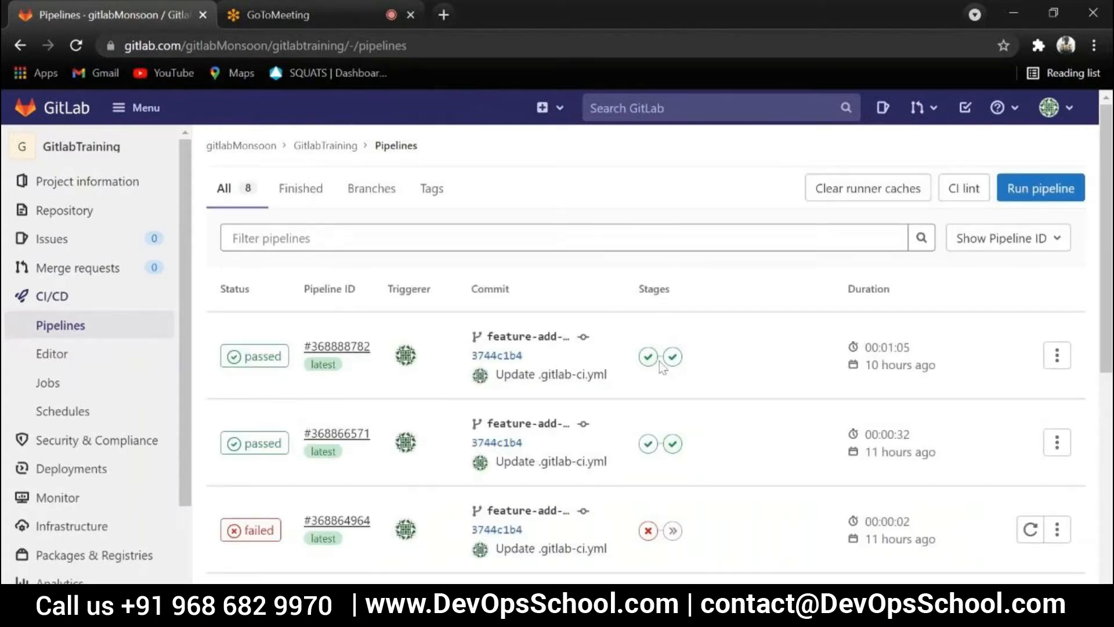
pyautogui.moveTo(866, 365); pyautogui.dragTo(952, 368)
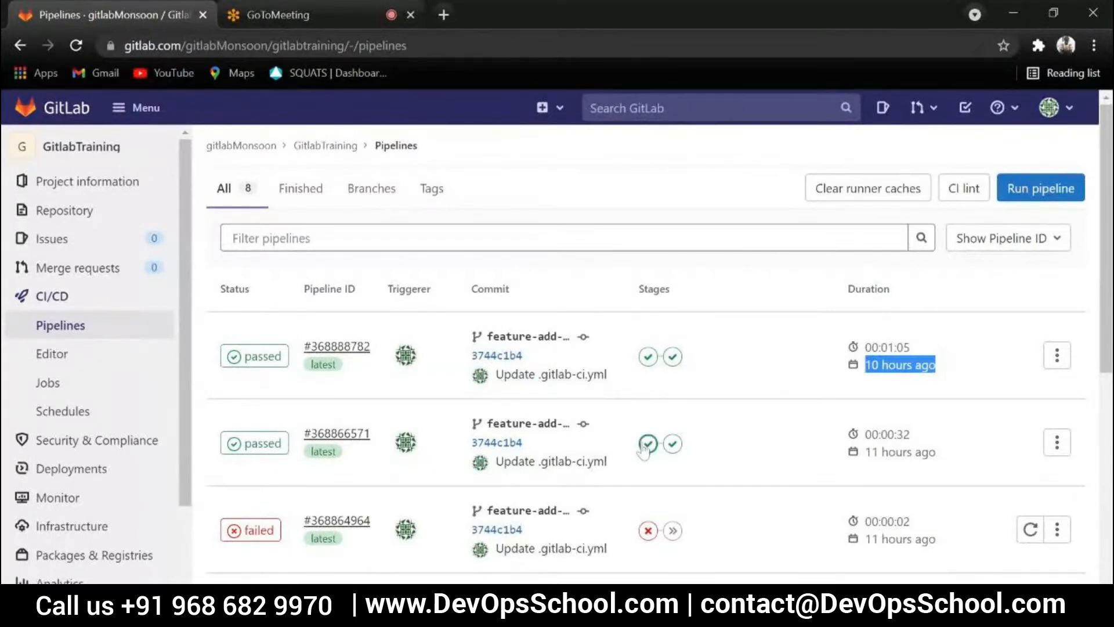
pyautogui.moveTo(81, 210)
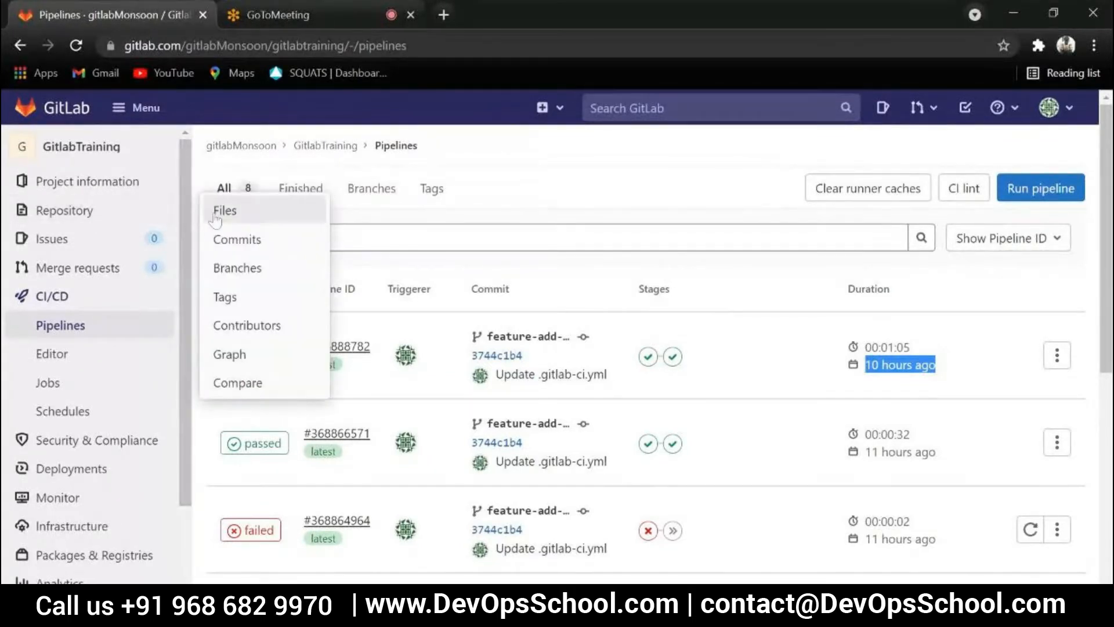
pyautogui.click(225, 210)
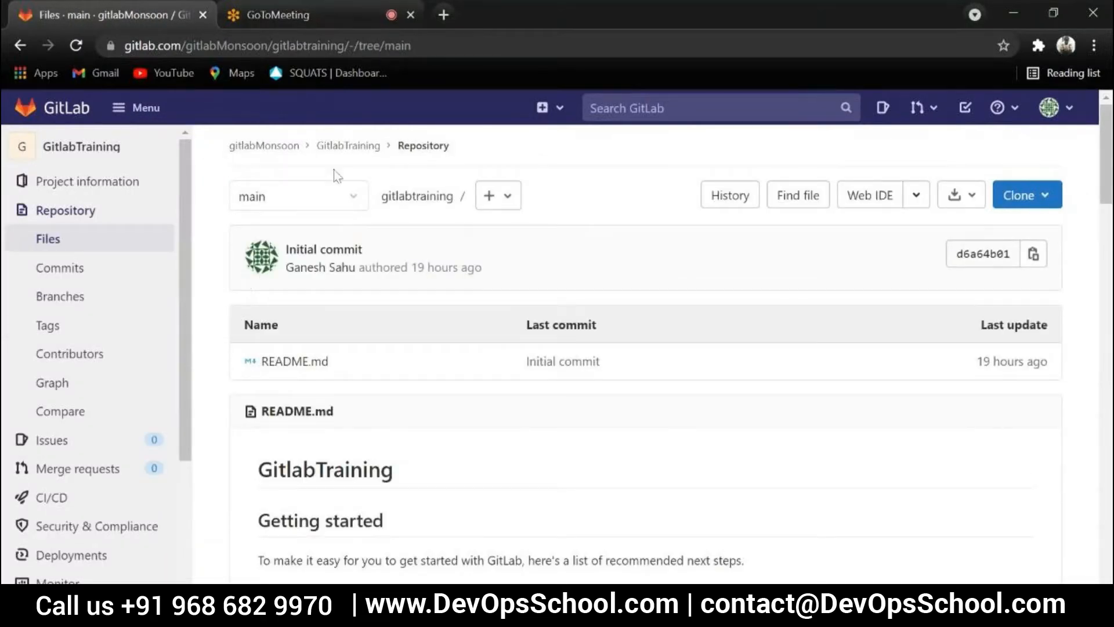
# Open the GitlabTraining project's CI/CD settings and expand the Runners section
pyautogui.scroll(-3, 86, 495)
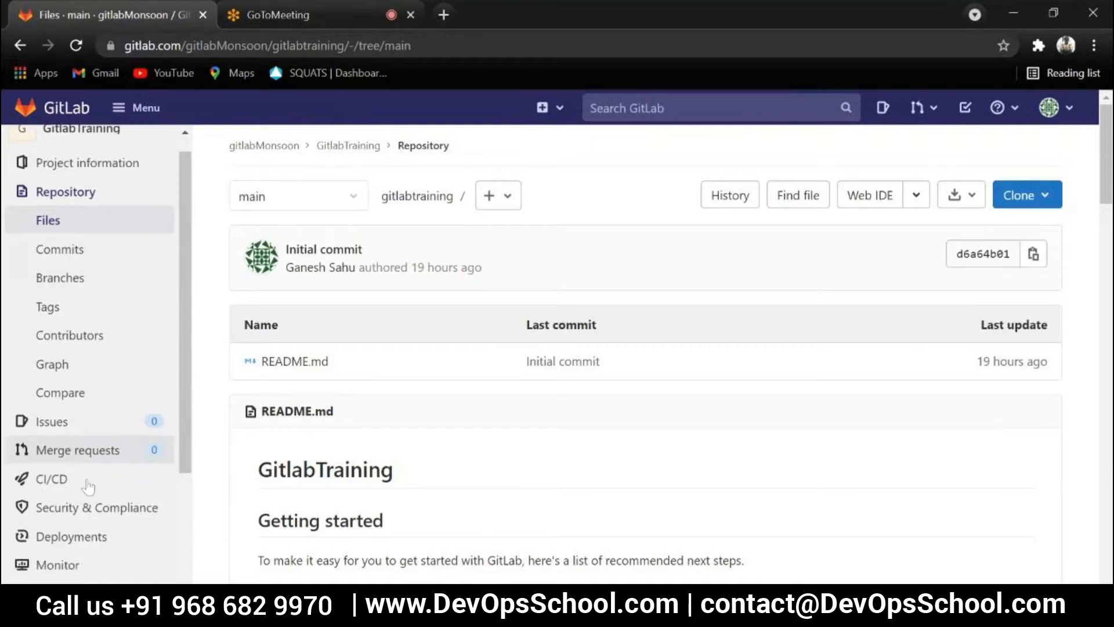
pyautogui.moveTo(58, 548)
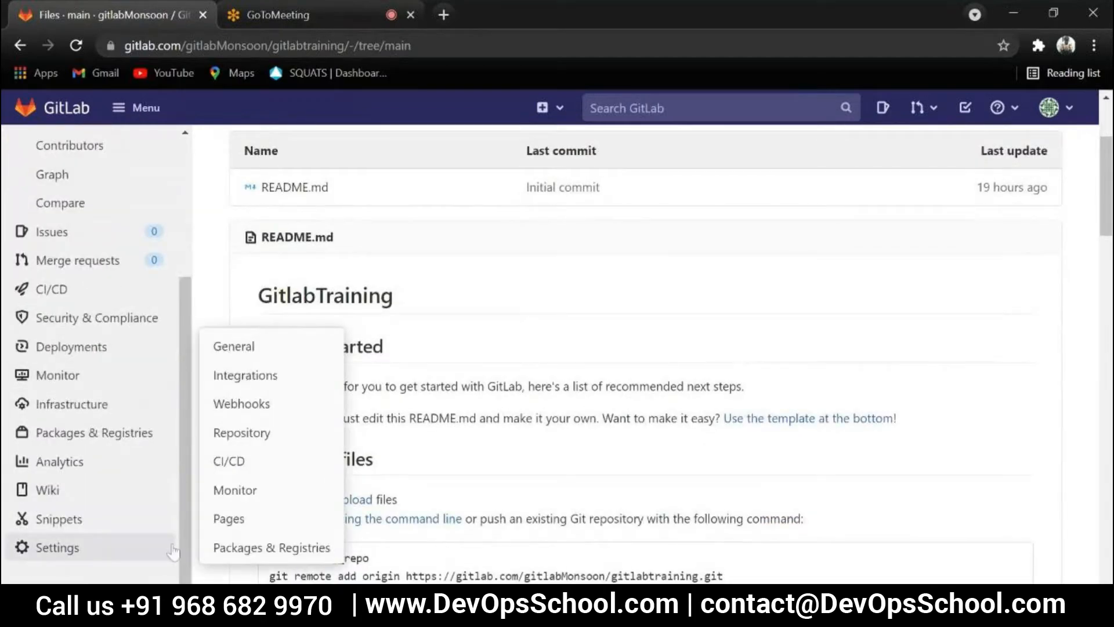
pyautogui.click(256, 462)
pyautogui.scroll(-6, 458, 354)
pyautogui.scroll(4, 435, 343)
pyautogui.click(1020, 290)
# Pause the docker-windows specific runner, confirm the change and check its status
pyautogui.scroll(-5, 514, 271)
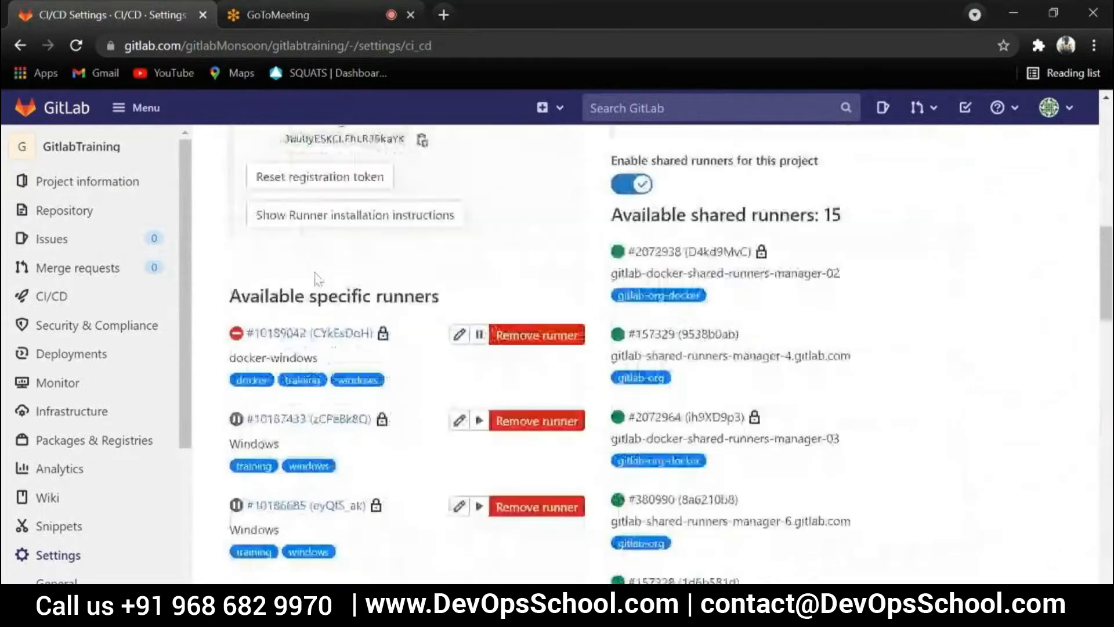
pyautogui.click(480, 274)
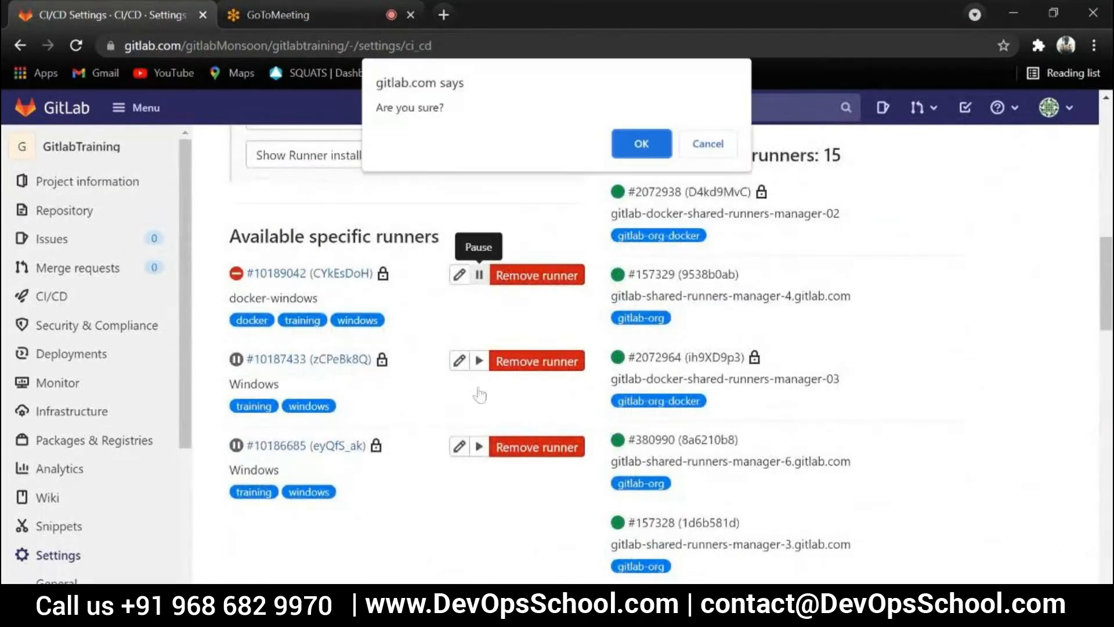
pyautogui.click(635, 139)
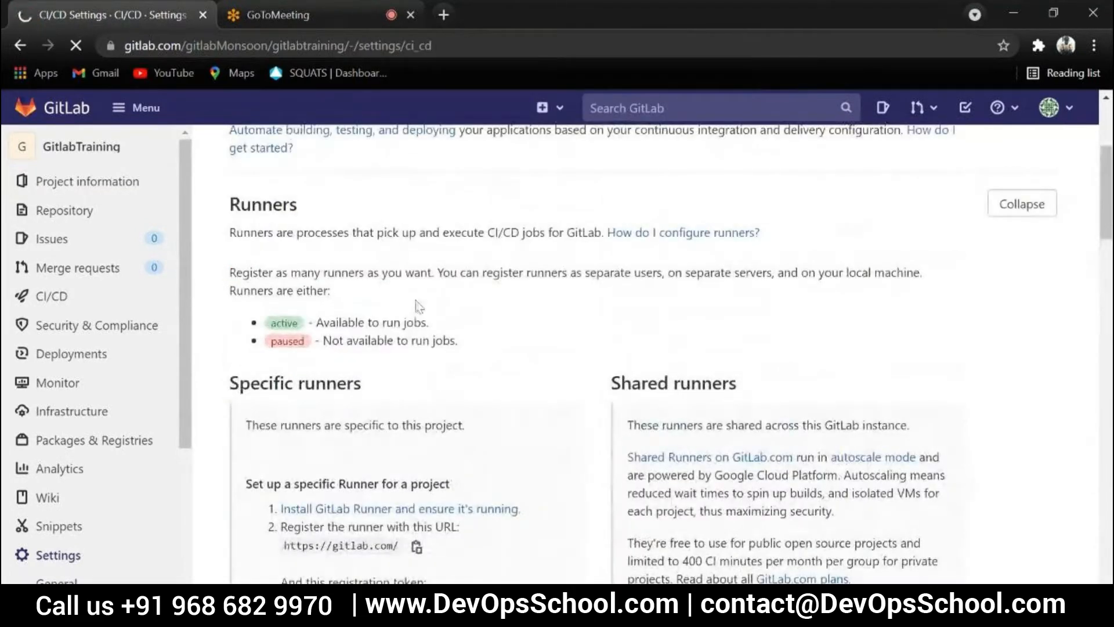
pyautogui.scroll(-10, 531, 316)
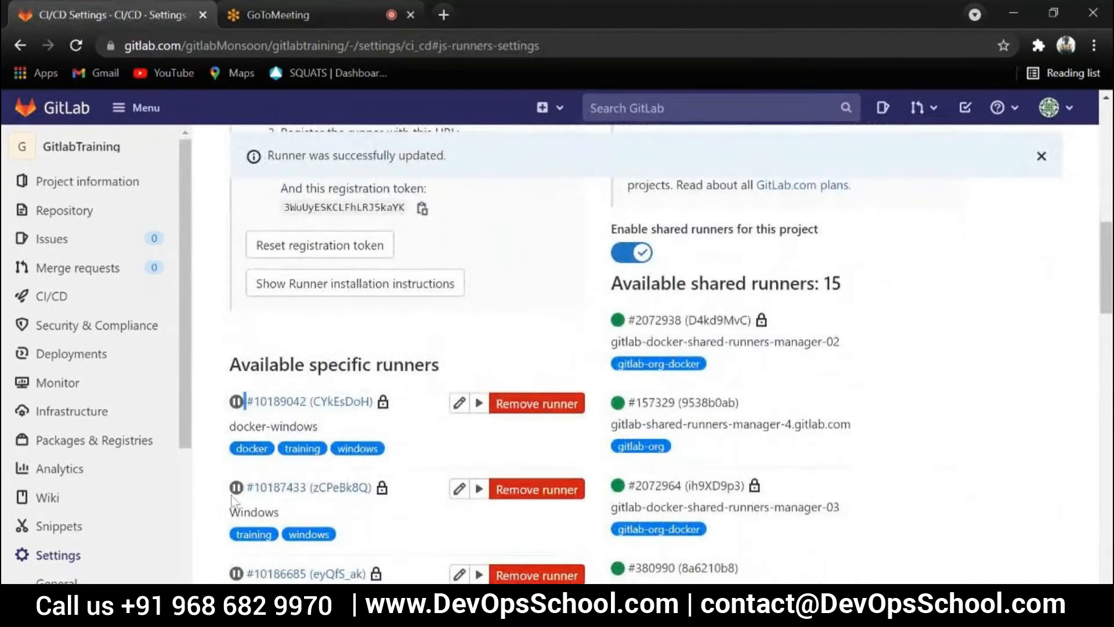
# Open the GitLab Runner installation documentation linked from the specific runner setup instructions
pyautogui.scroll(4, 232, 424)
pyautogui.scroll(2, 450, 323)
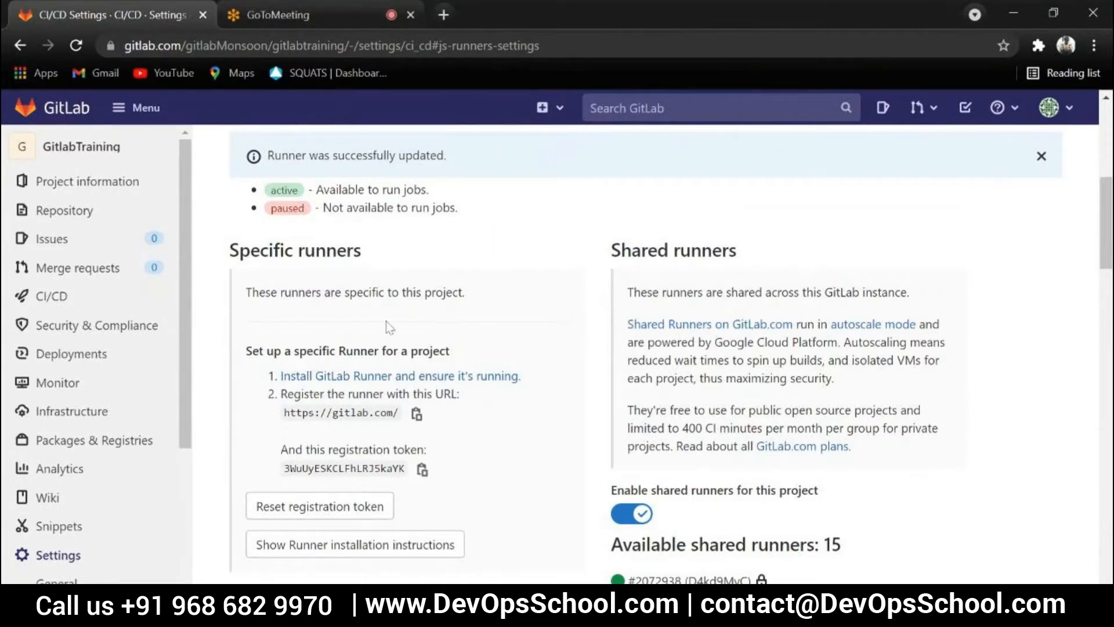
pyautogui.keyDown('ctrl'); pyautogui.click(386, 383); pyautogui.keyUp('ctrl')
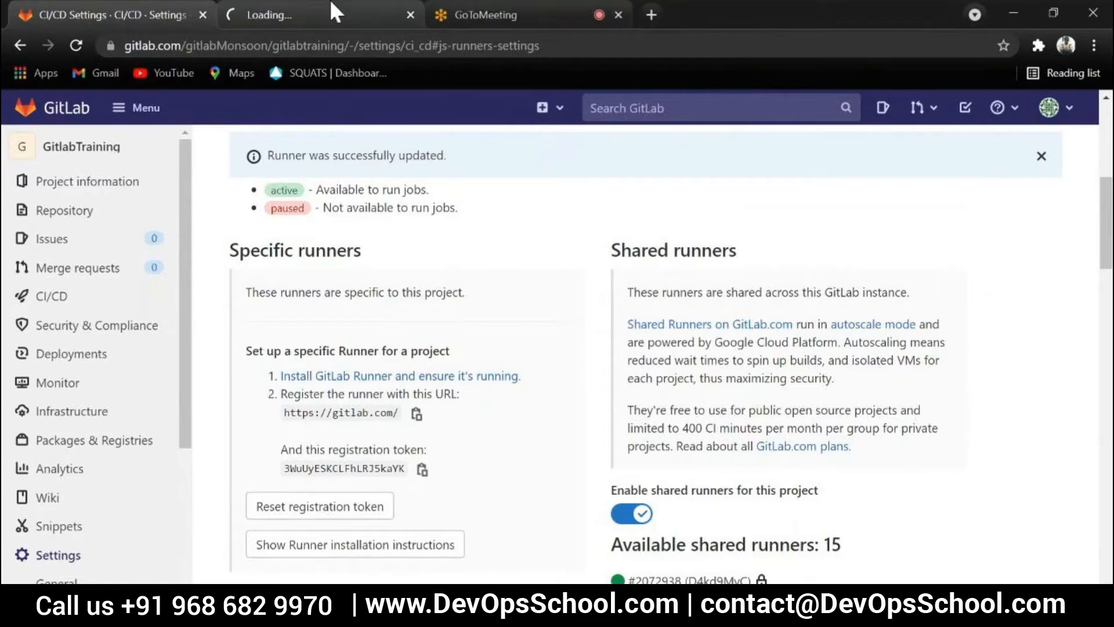
pyautogui.click(335, 12)
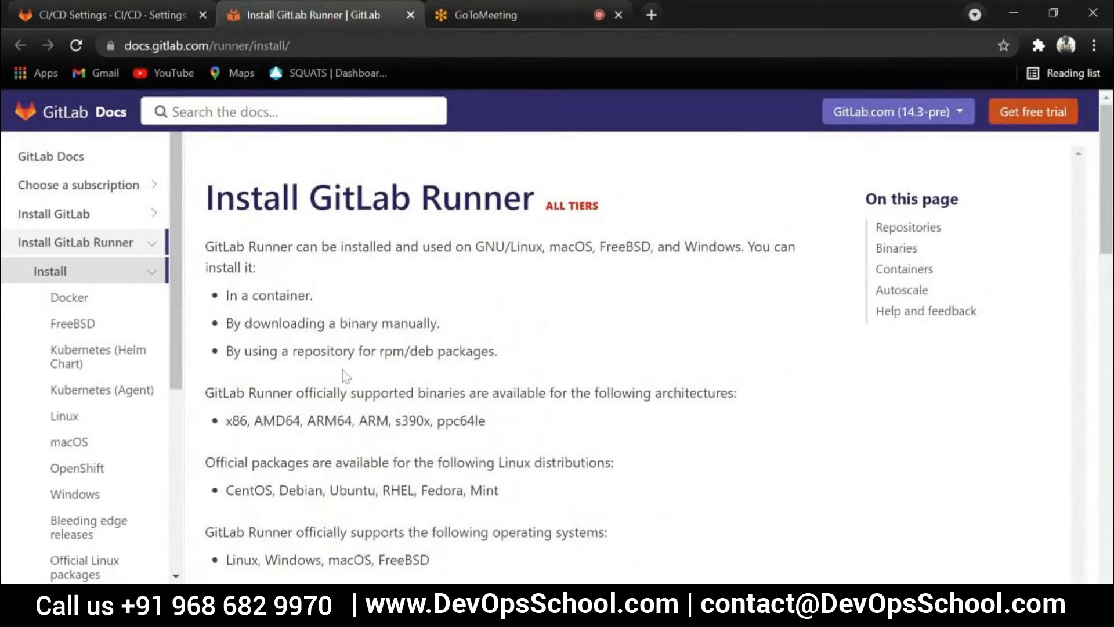
# Find the Windows guide in the GitLab Runner documentation and examine its installation instructions
pyautogui.scroll(-12, 346, 376)
pyautogui.scroll(4, 348, 378)
pyautogui.scroll(-2, 421, 309)
pyautogui.scroll(1, 351, 232)
pyautogui.click(276, 218)
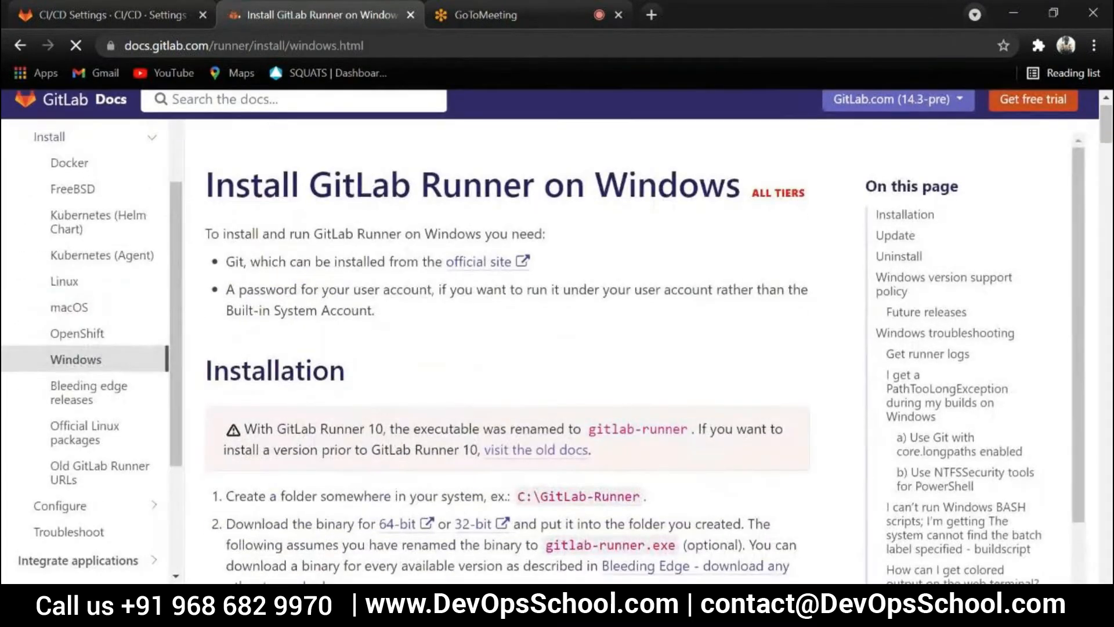
pyautogui.scroll(-4, 374, 267)
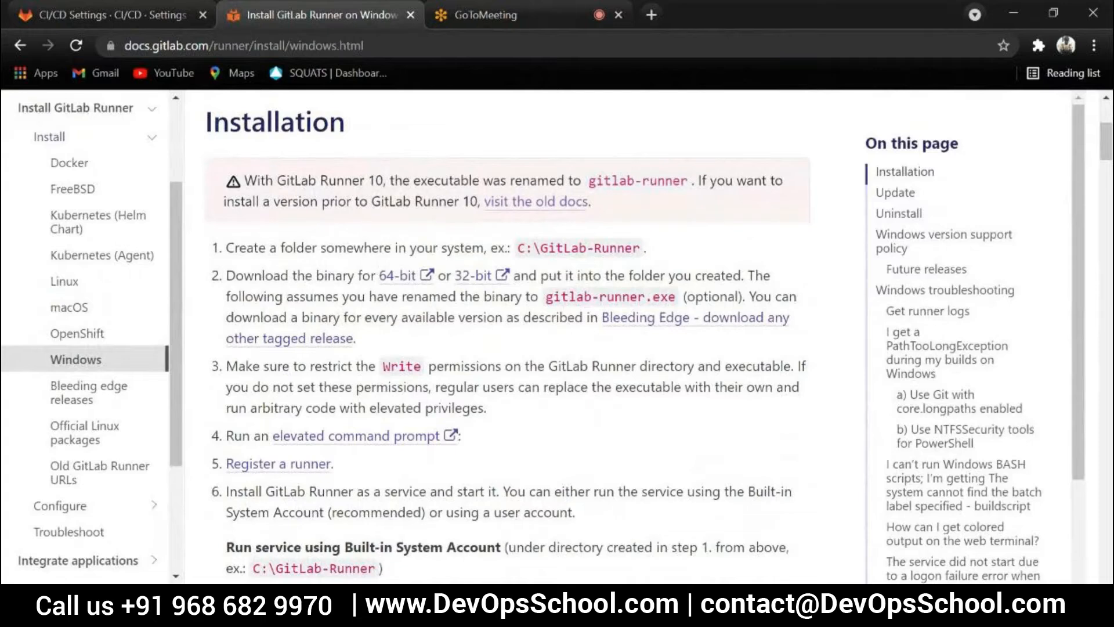
# Return to the project settings, go up to the gitlabMonsoon group and review the projects on the GitLab dashboard
pyautogui.click(113, 14)
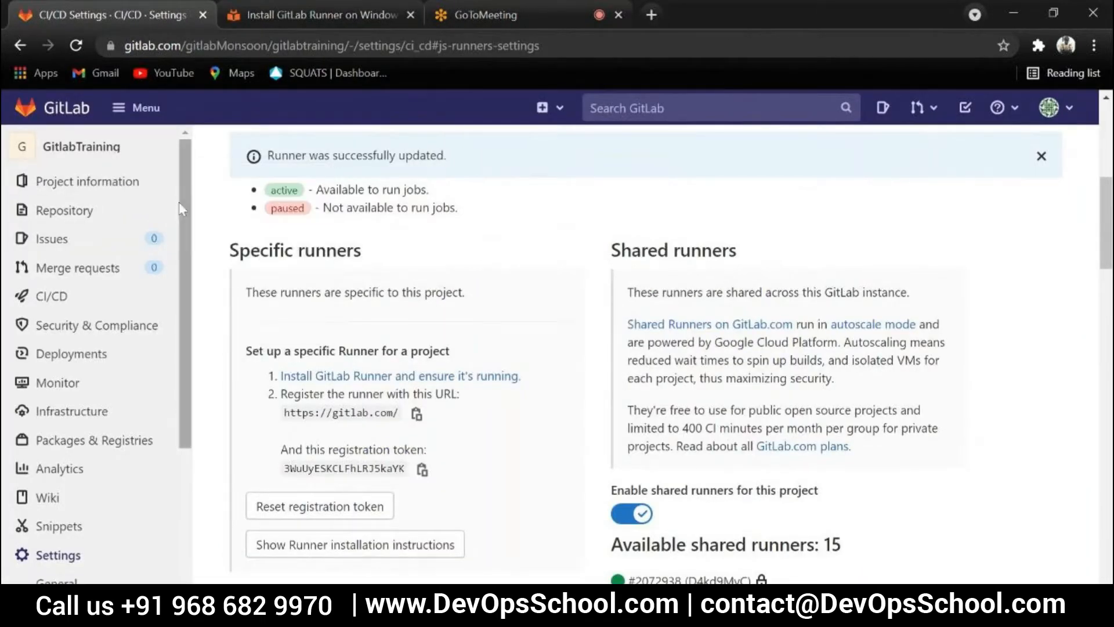
pyautogui.scroll(7, 204, 248)
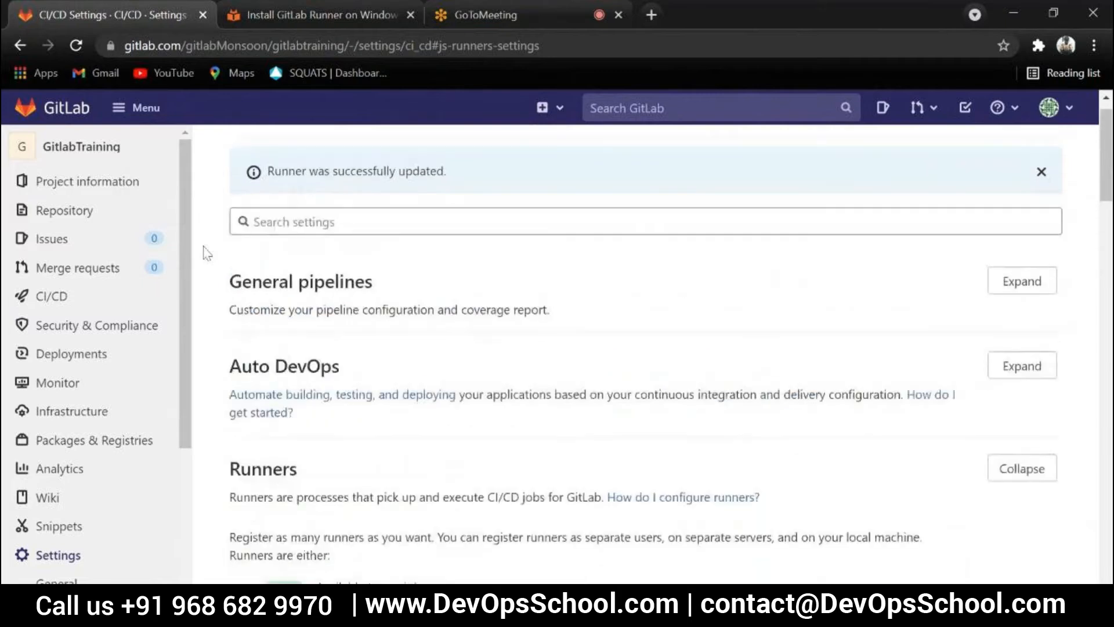
pyautogui.scroll(1, 212, 247)
pyautogui.click(264, 152)
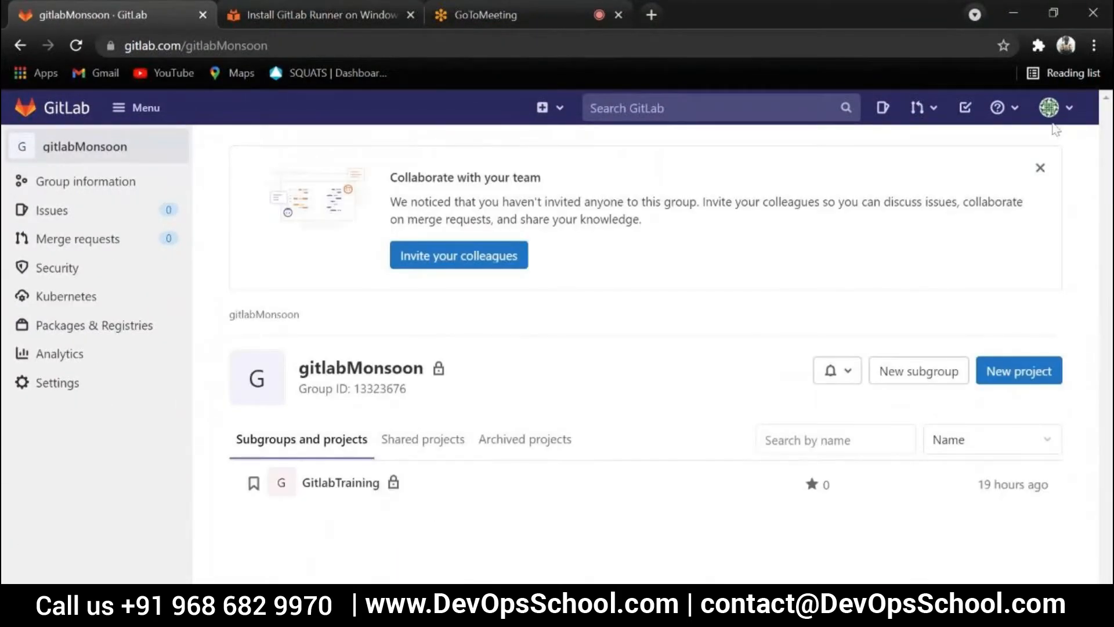
pyautogui.click(54, 109)
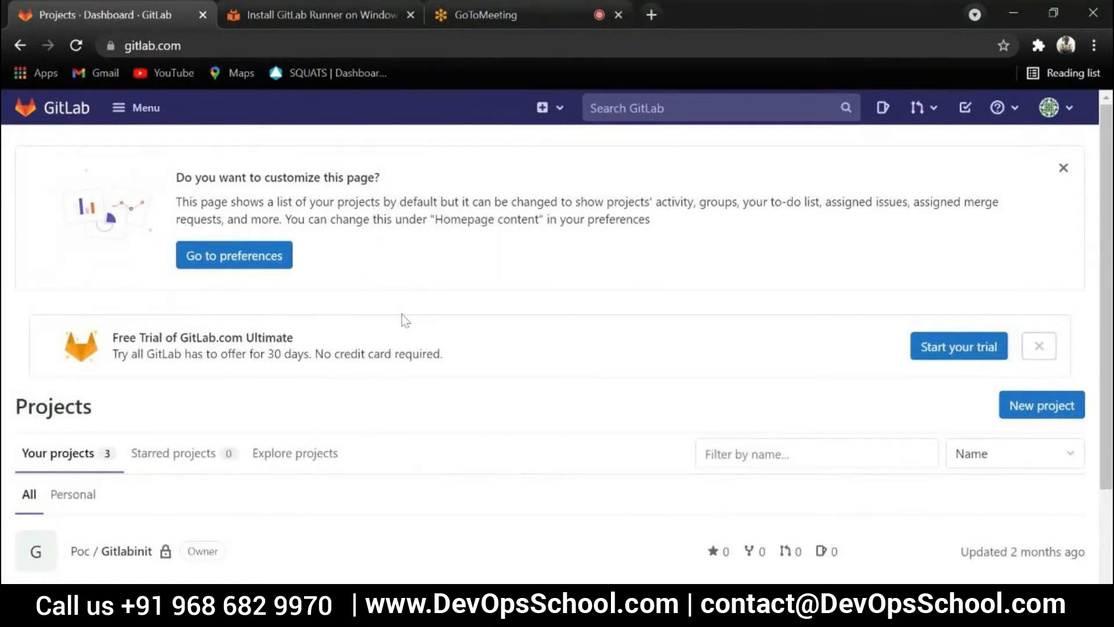
pyautogui.scroll(-1, 638, 296)
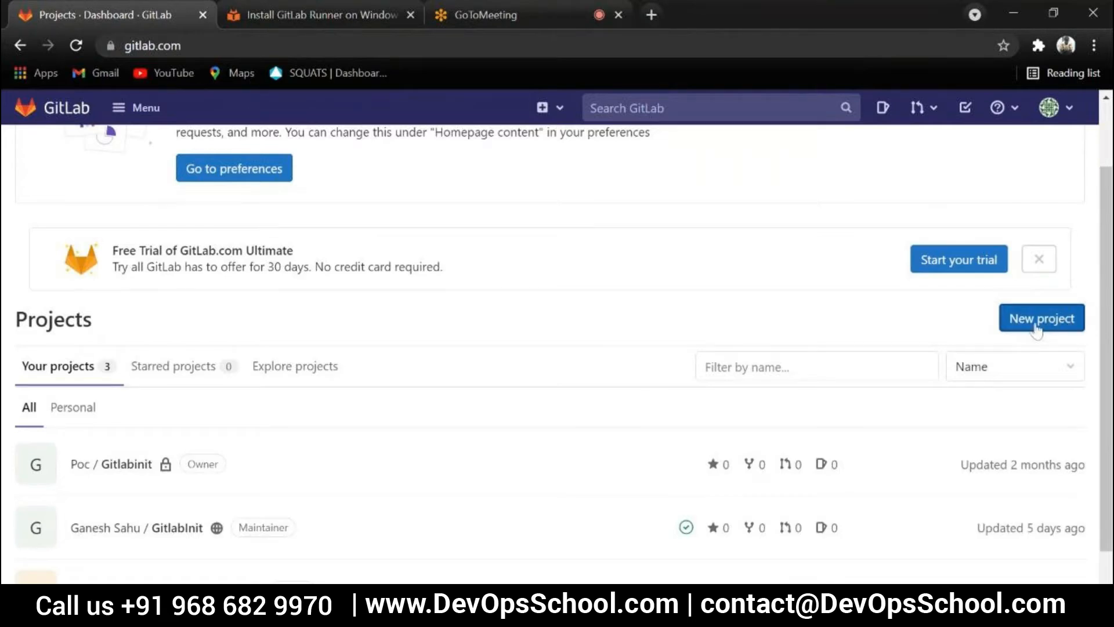
pyautogui.scroll(1, 1042, 324)
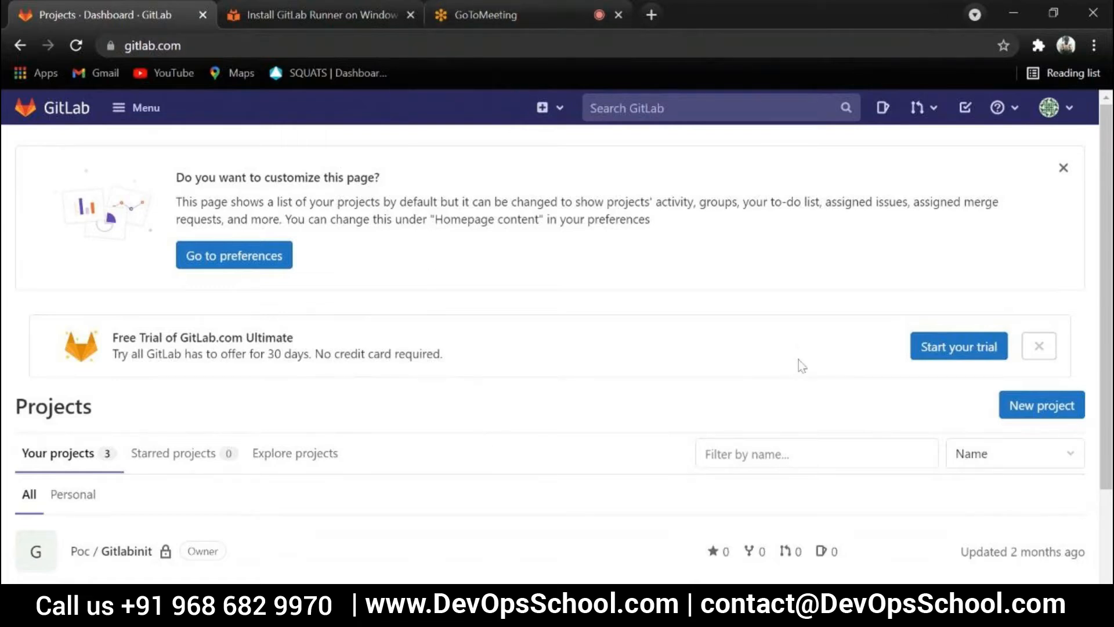
pyautogui.scroll(-2, 776, 368)
pyautogui.scroll(2, 774, 369)
pyautogui.scroll(-3, 770, 390)
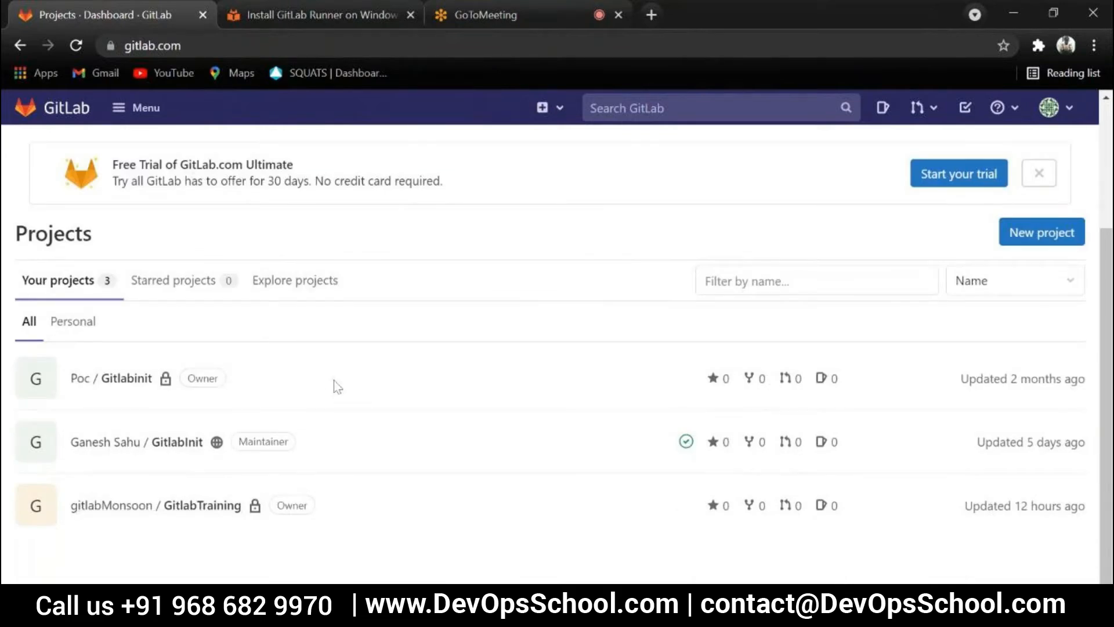
# Look at the participants in GoToMeeting, return to the GitLab project list and highlight the GitlabInit project's namespace
pyautogui.click(481, 13)
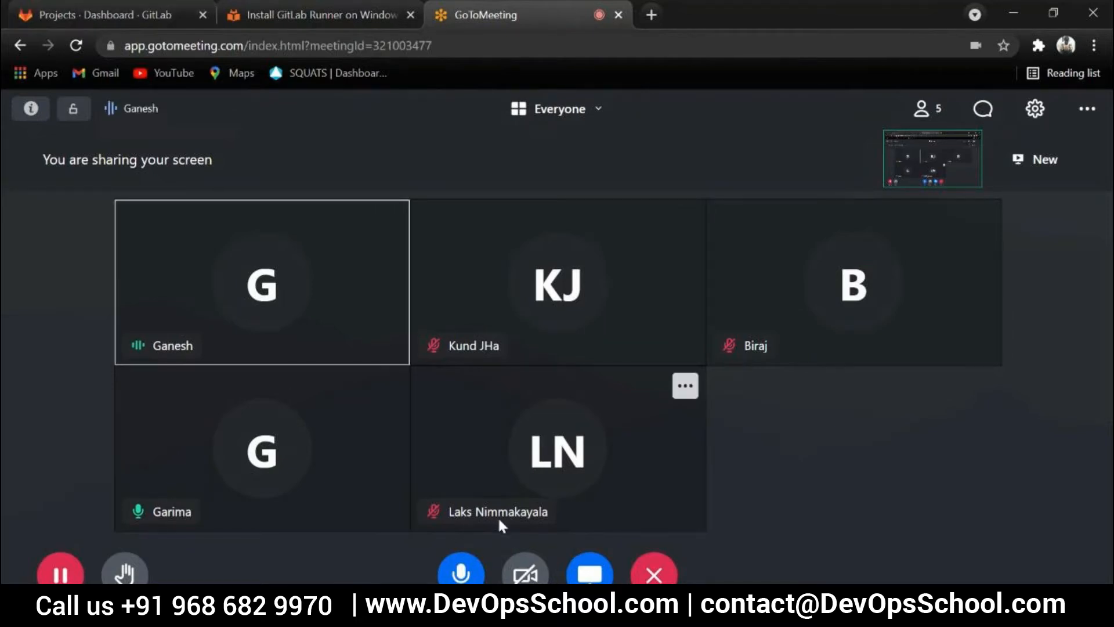
pyautogui.click(85, 10)
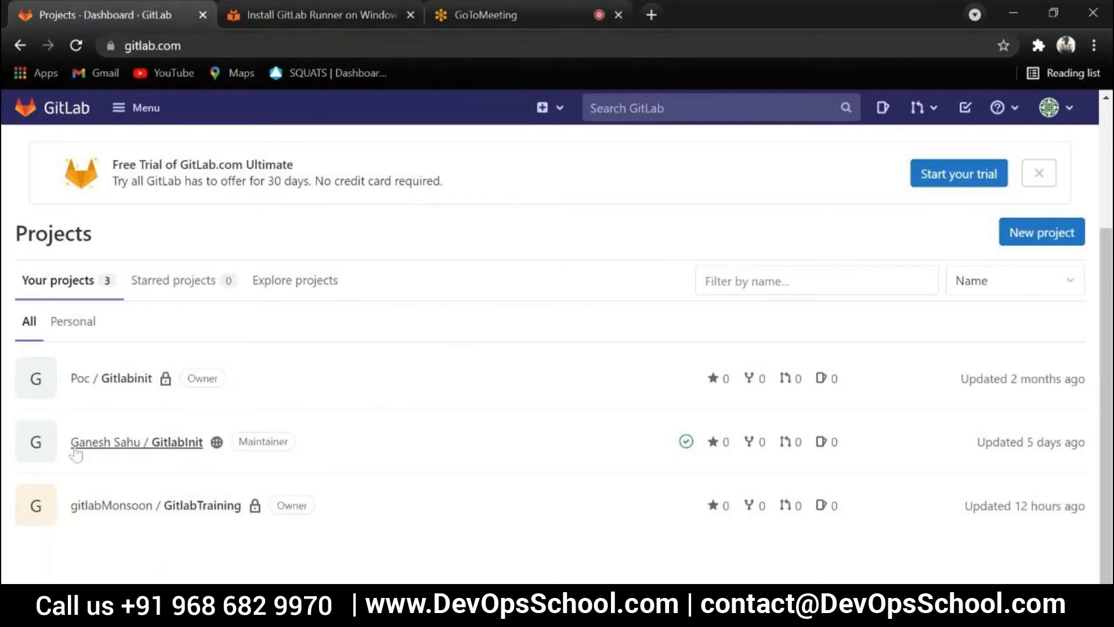
pyautogui.moveTo(69, 448); pyautogui.dragTo(140, 442)
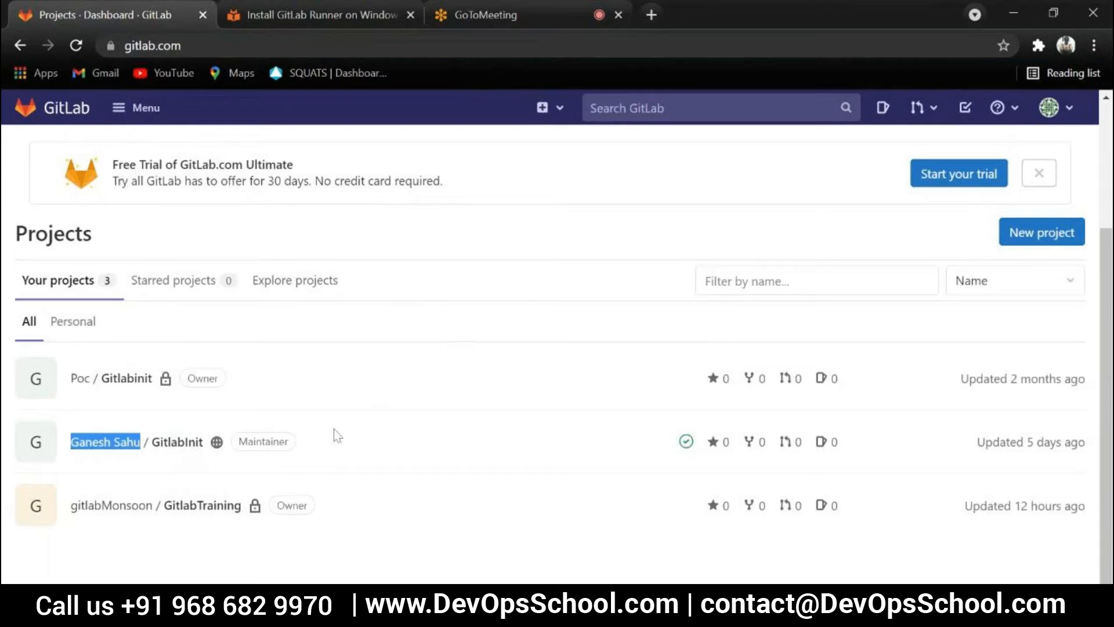
pyautogui.click(214, 473)
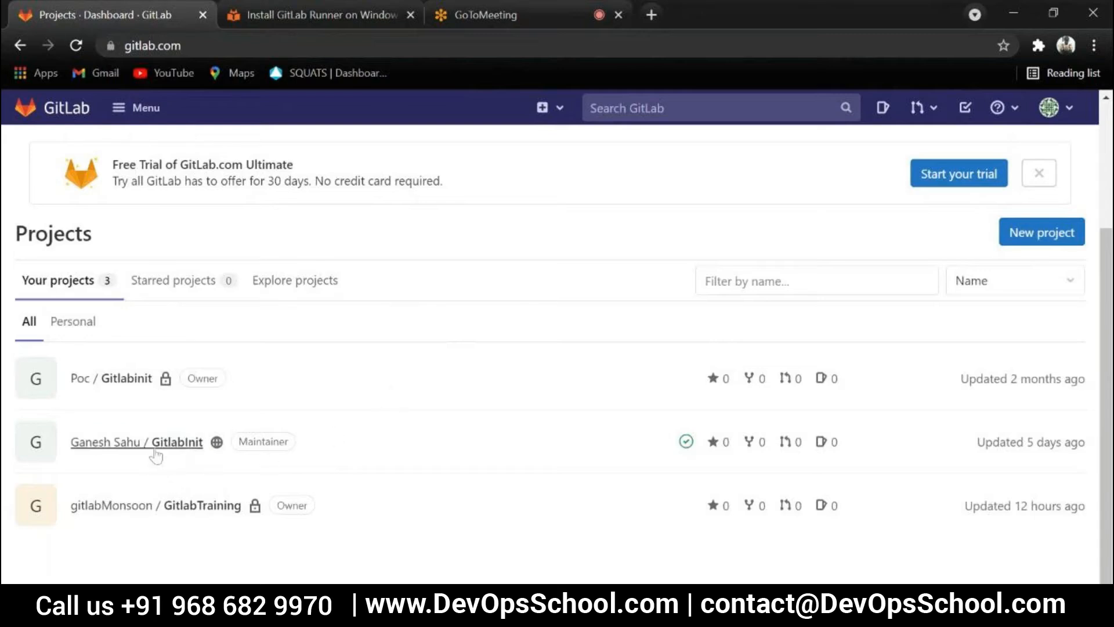
# Open the gitlabMonsoon / GitlabTraining project and select its web address
pyautogui.click(189, 507)
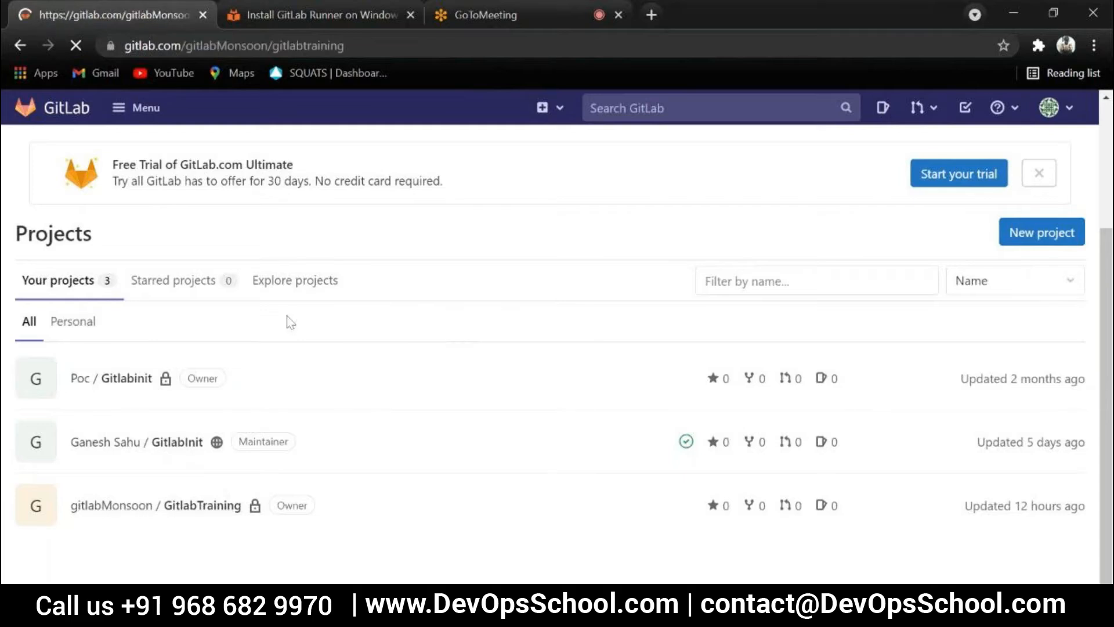
pyautogui.click(311, 46)
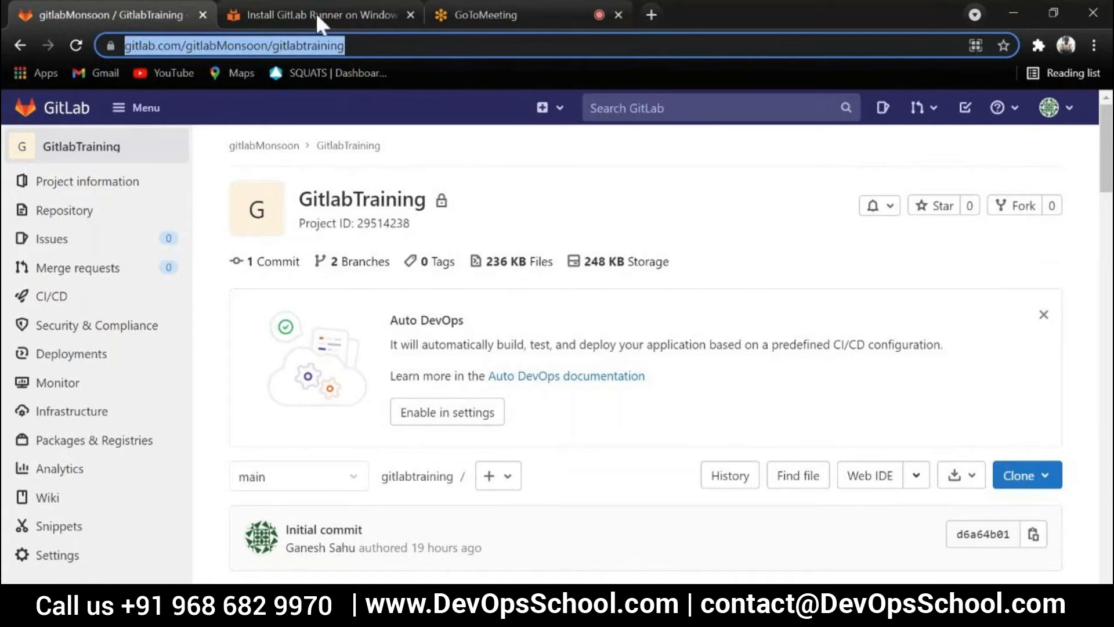
# Switch to GoToMeeting, open the repository link a participant shared in the chat, and review the Gitlab project page
pyautogui.click(348, 15)
pyautogui.click(493, 15)
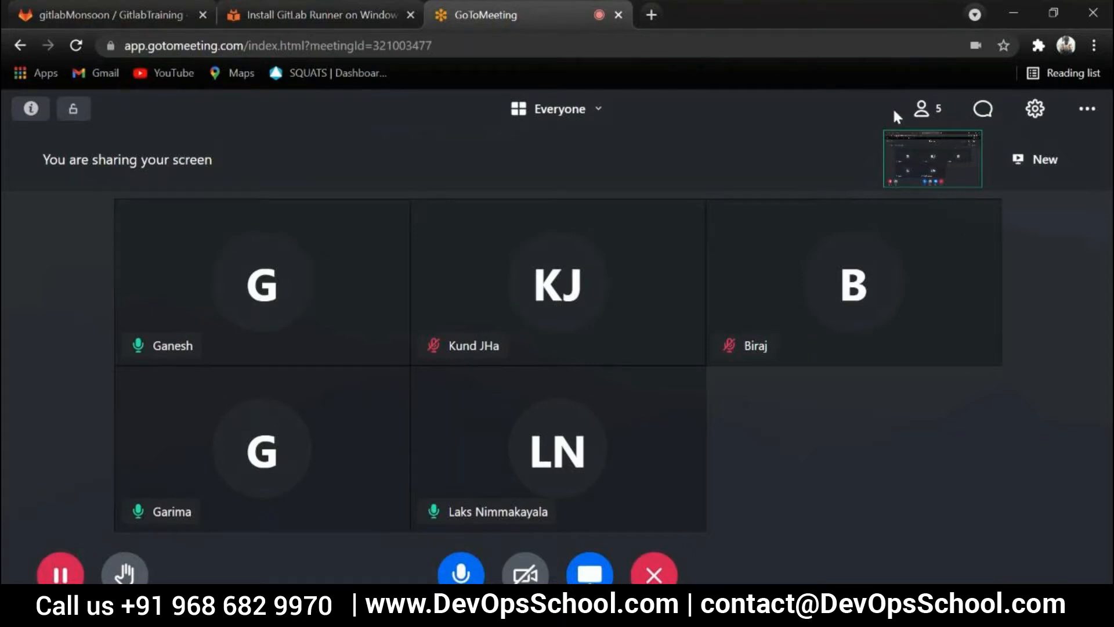
pyautogui.click(983, 108)
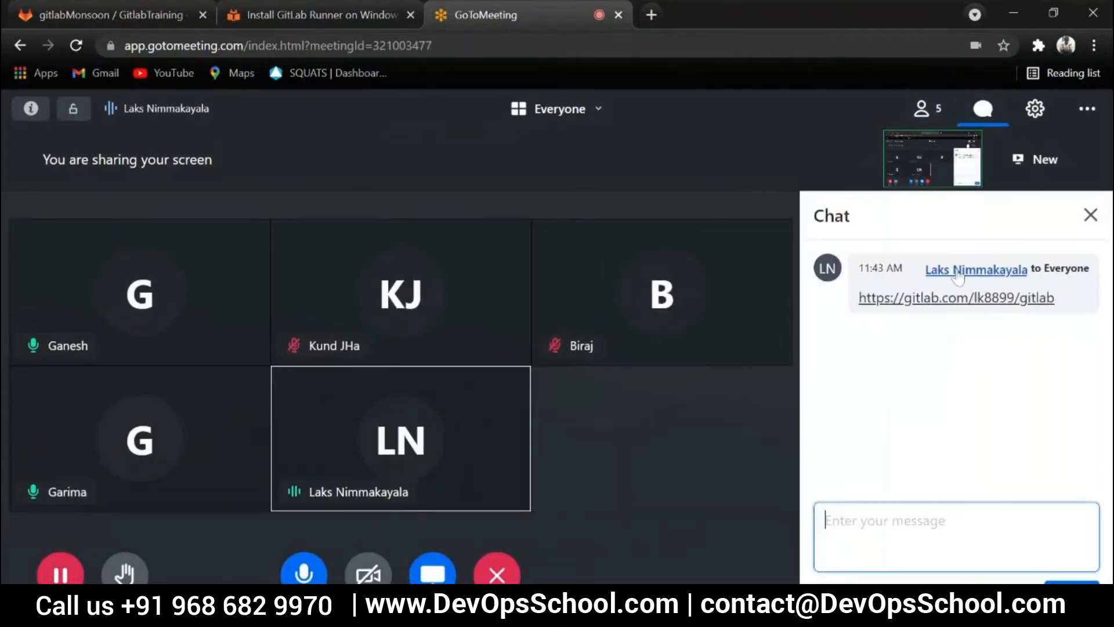
pyautogui.click(993, 300)
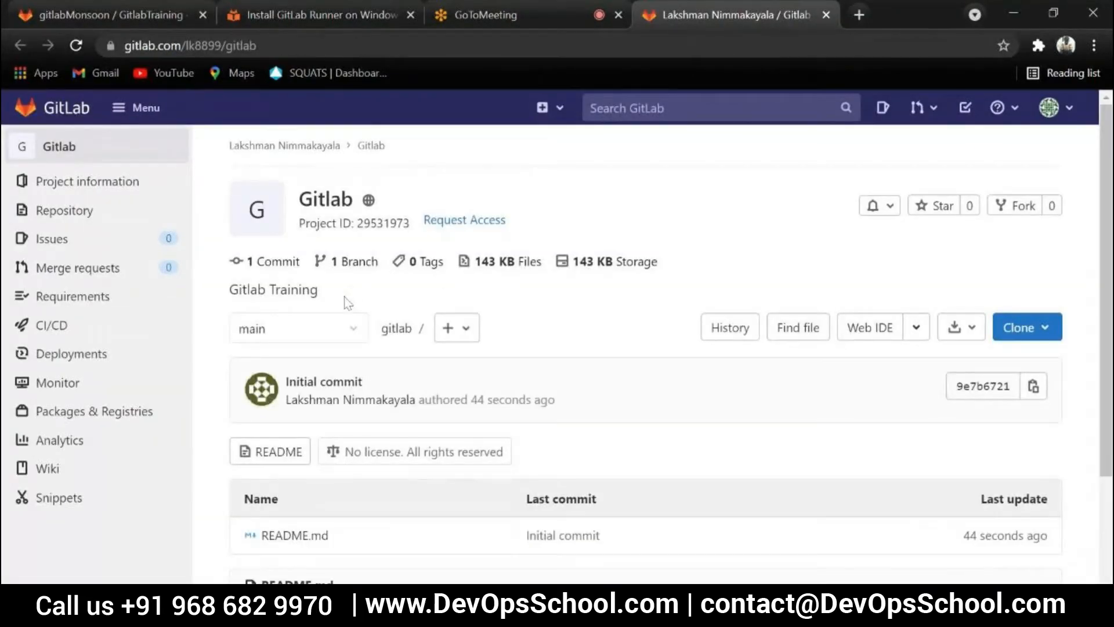
pyautogui.scroll(-3, 345, 302)
pyautogui.scroll(3, 244, 409)
# Return to the GoToMeeting chat and open the second participant's gitlab_example repository link
pyautogui.click(542, 11)
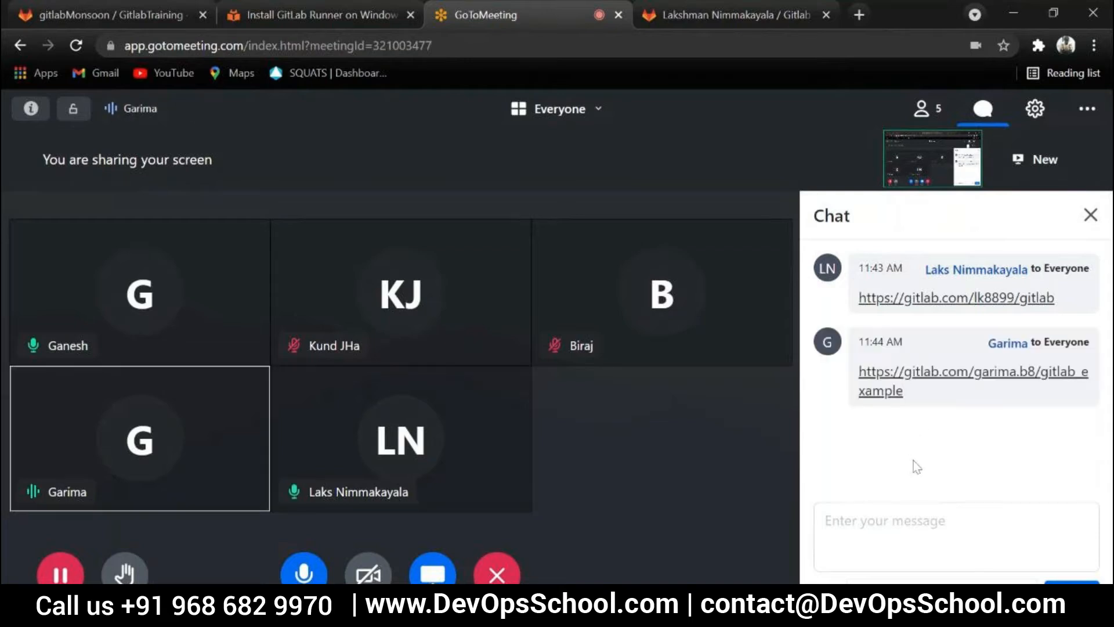
pyautogui.click(926, 371)
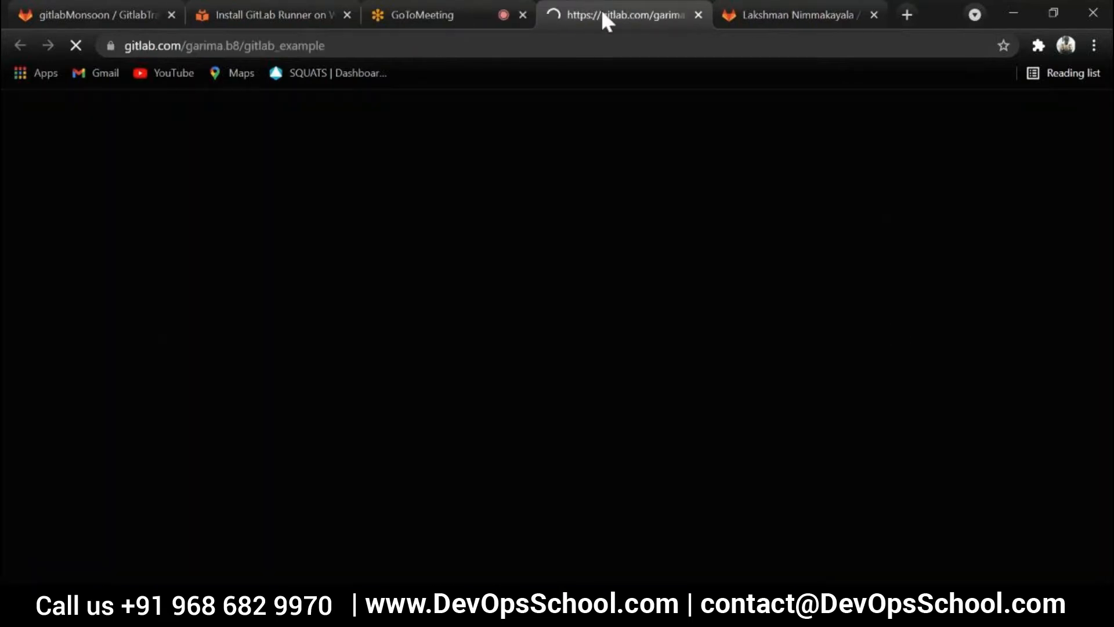
# Close the tabs of both participants' repositories and hide the GoToMeeting chat
pyautogui.click(698, 14)
pyautogui.click(689, 13)
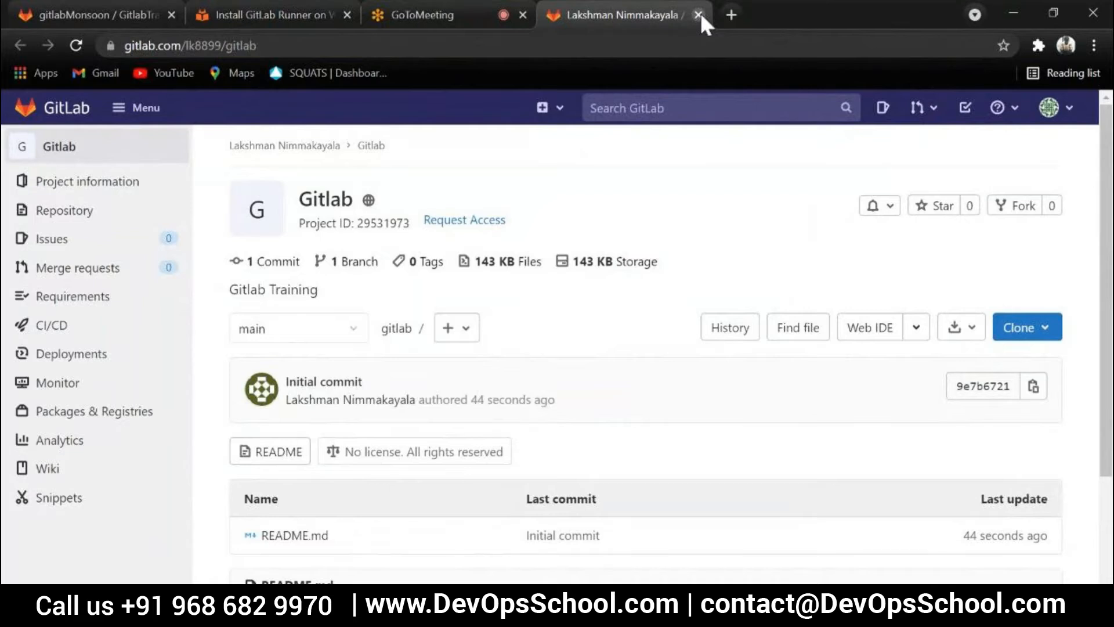
pyautogui.click(698, 14)
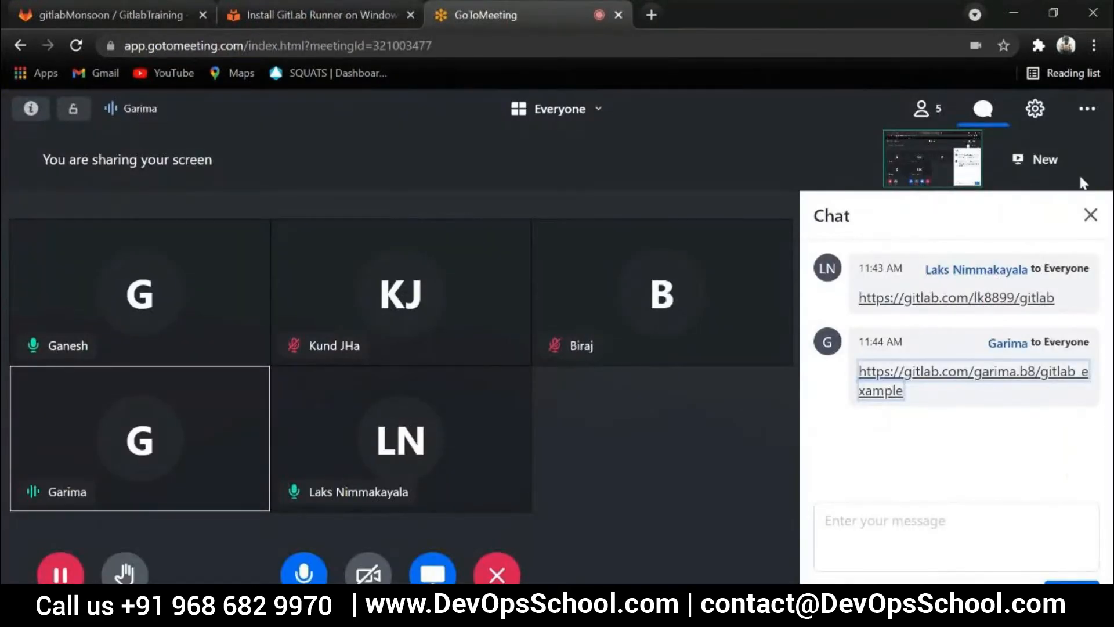
pyautogui.click(1082, 222)
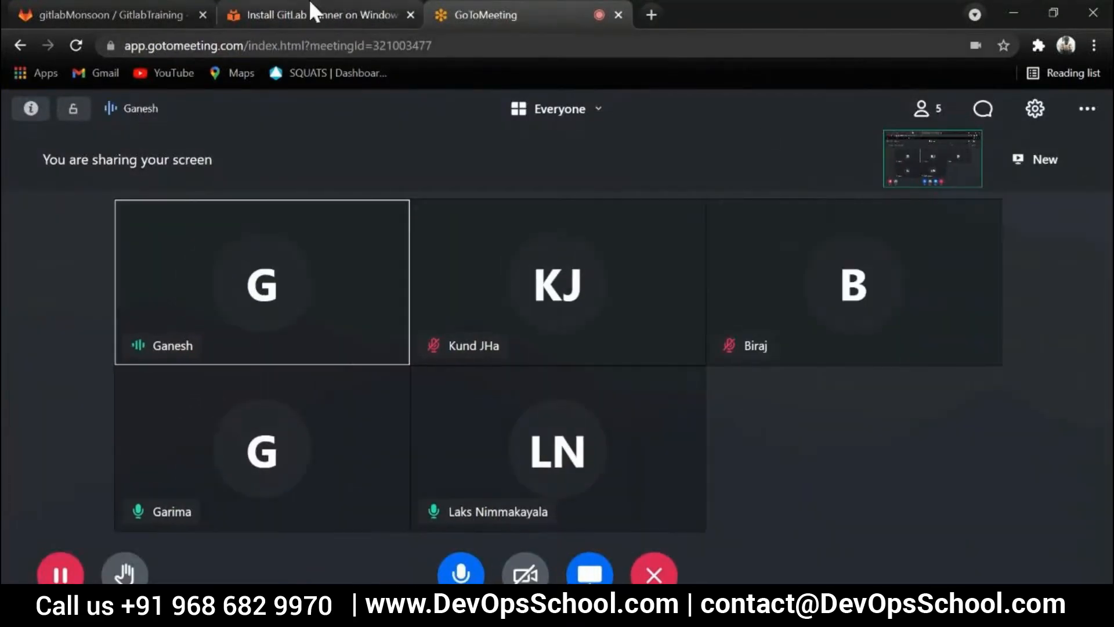
# Open the CI/CD settings of the GitlabTraining project and look through its sections
pyautogui.click(96, 12)
pyautogui.moveTo(161, 326)
pyautogui.scroll(-5, 116, 411)
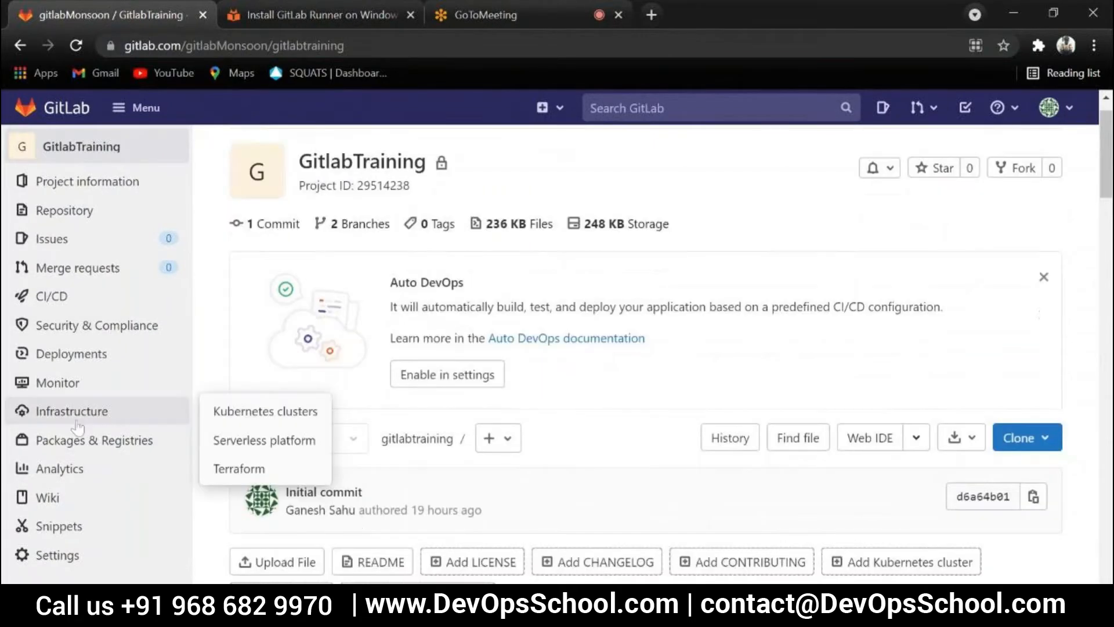
pyautogui.moveTo(67, 563)
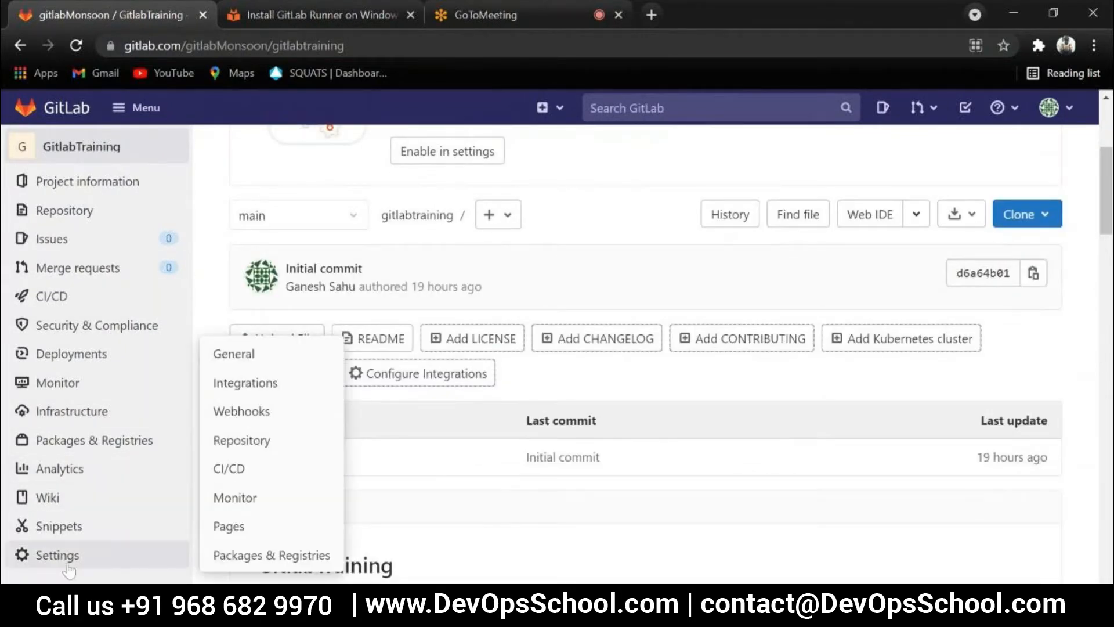
pyautogui.click(231, 470)
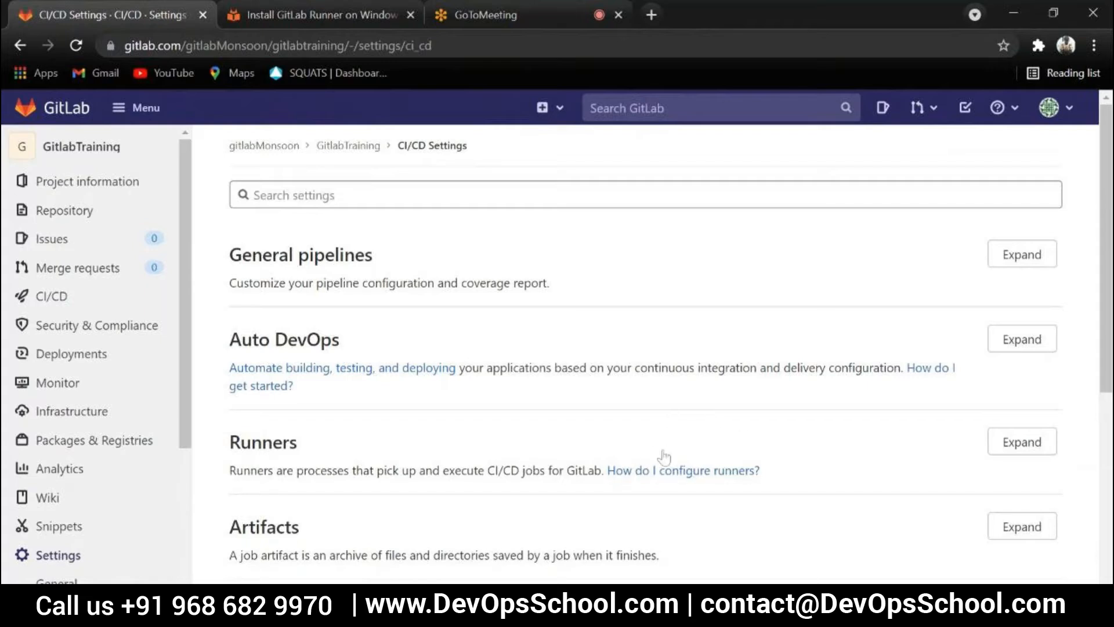
pyautogui.scroll(-3, 667, 455)
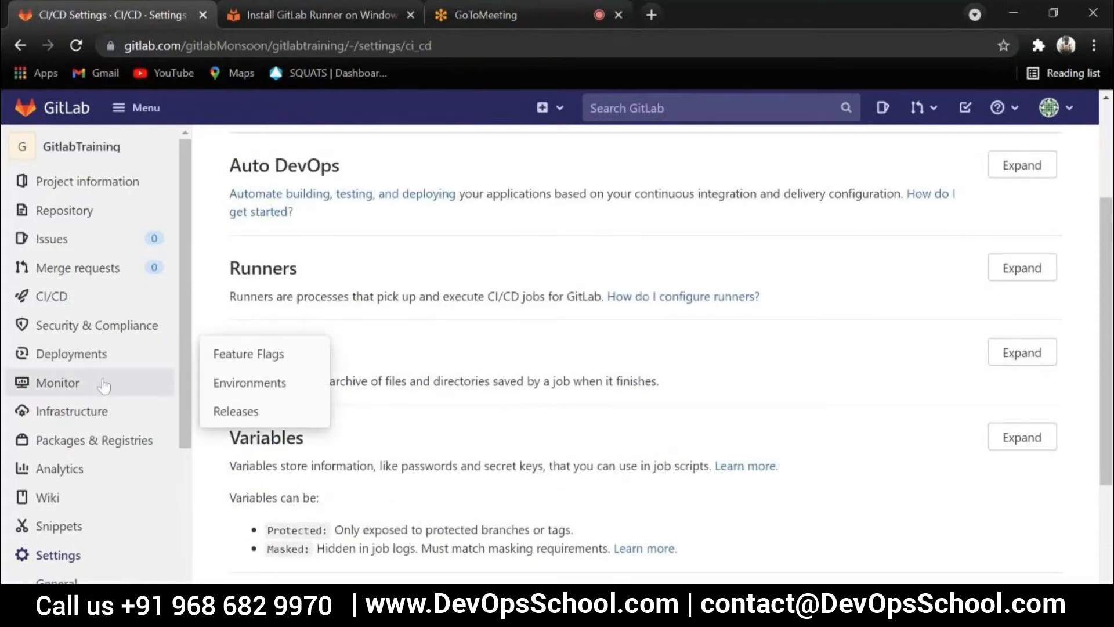
pyautogui.scroll(-5, 87, 371)
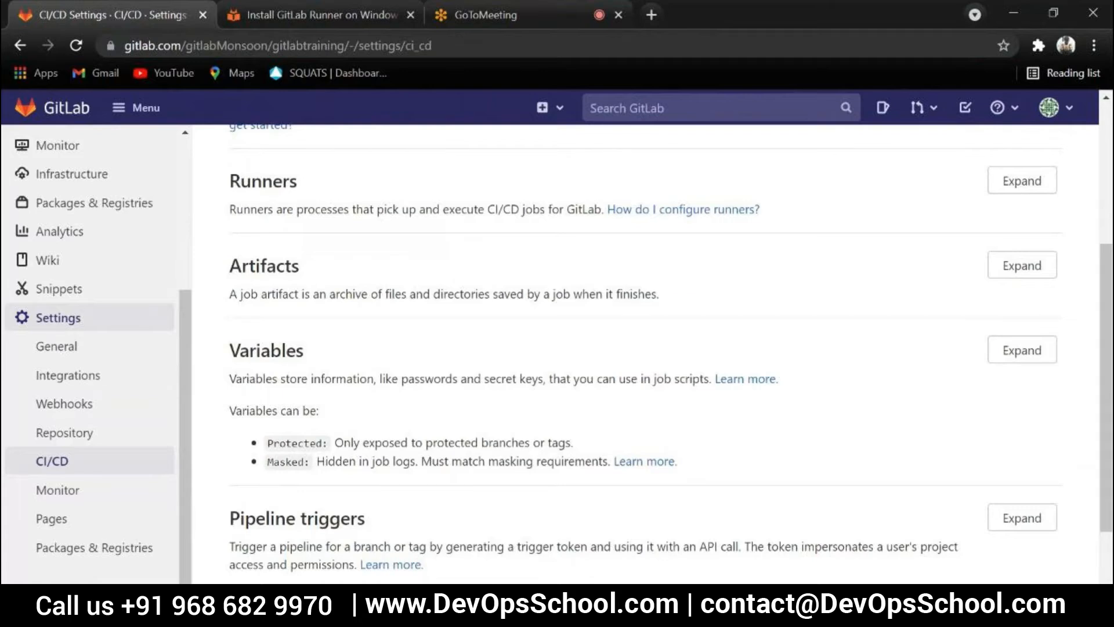
# Reopen the first participant's Gitlab repository from the GoToMeeting chat, check its project navigation, and close it along with the chat
pyautogui.click(525, 15)
pyautogui.click(982, 109)
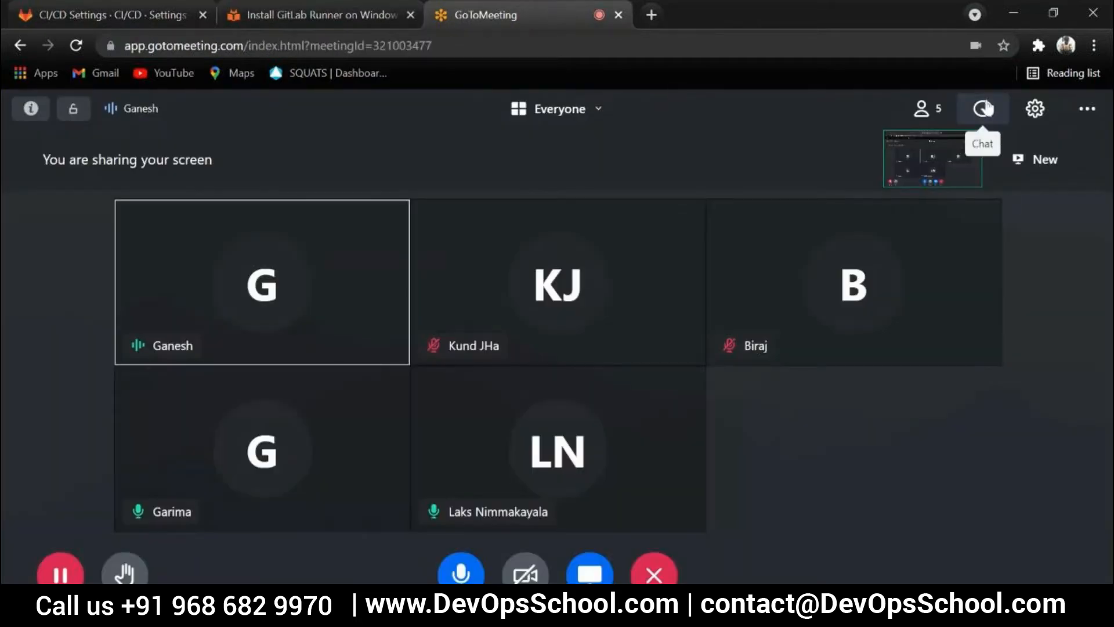
pyautogui.click(922, 296)
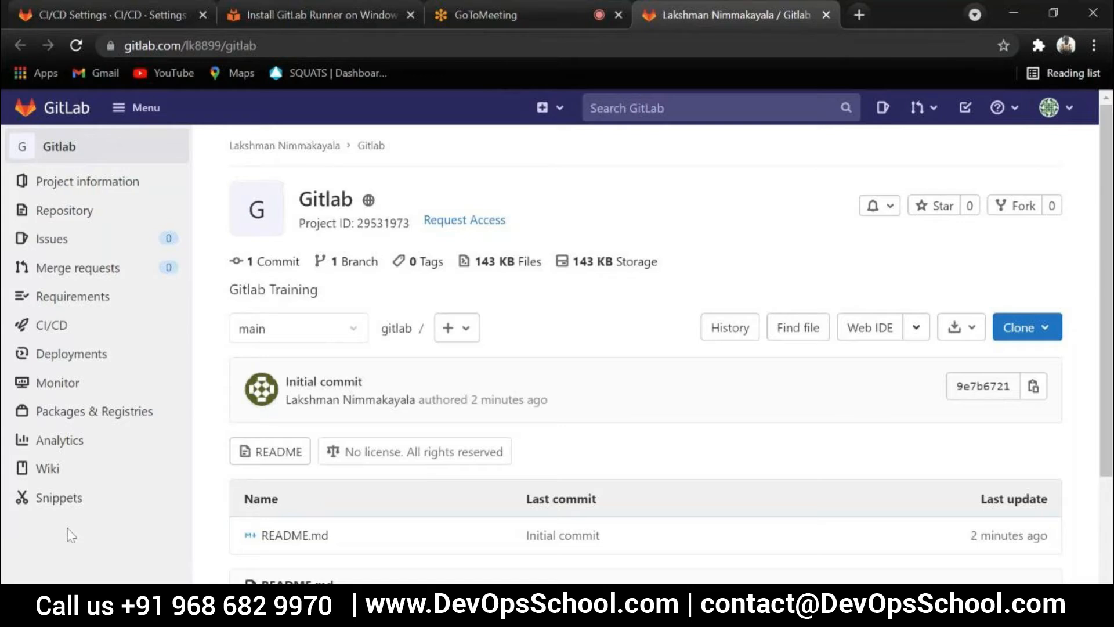
pyautogui.click(826, 15)
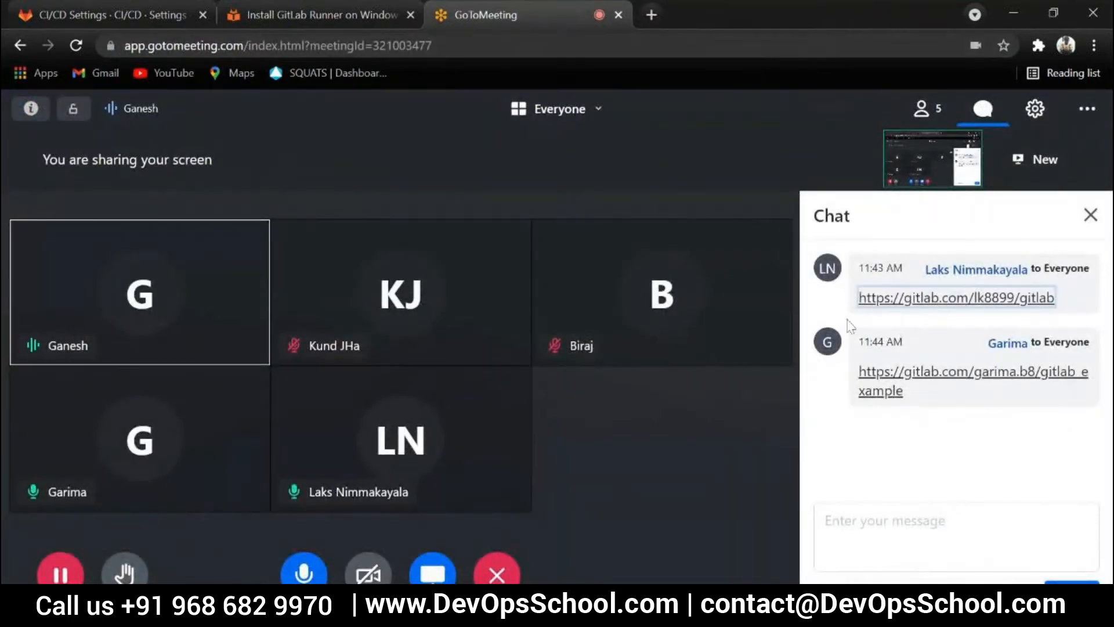
pyautogui.click(1092, 217)
# Return to the GitlabTraining CI/CD settings, expand the Runners section and review the setup of a specific runner
pyautogui.click(325, 12)
pyautogui.click(156, 13)
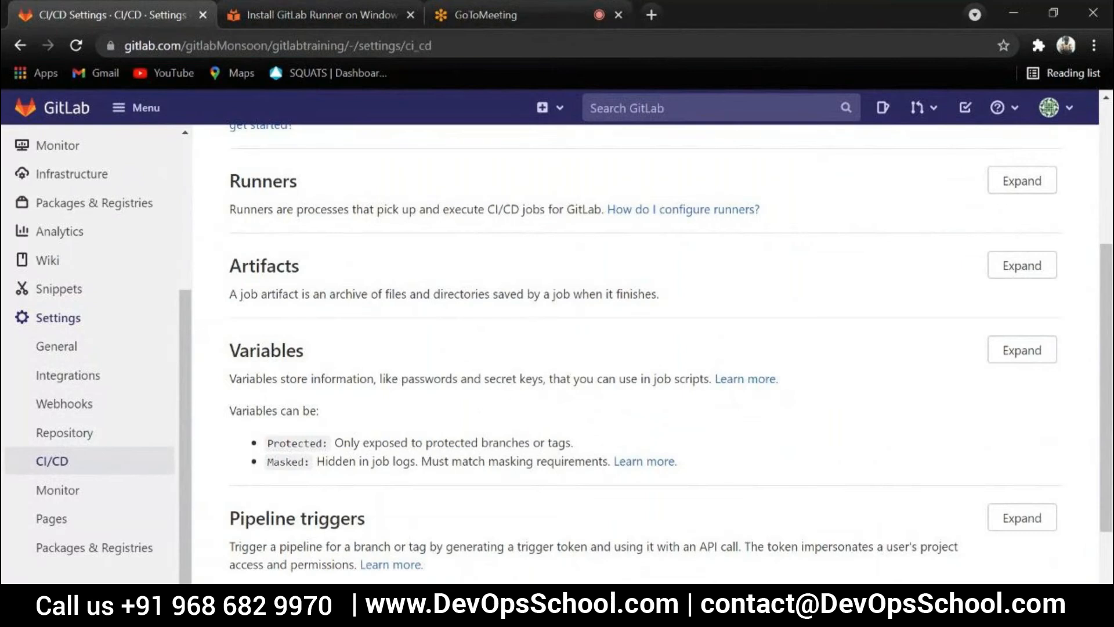
pyautogui.click(1023, 183)
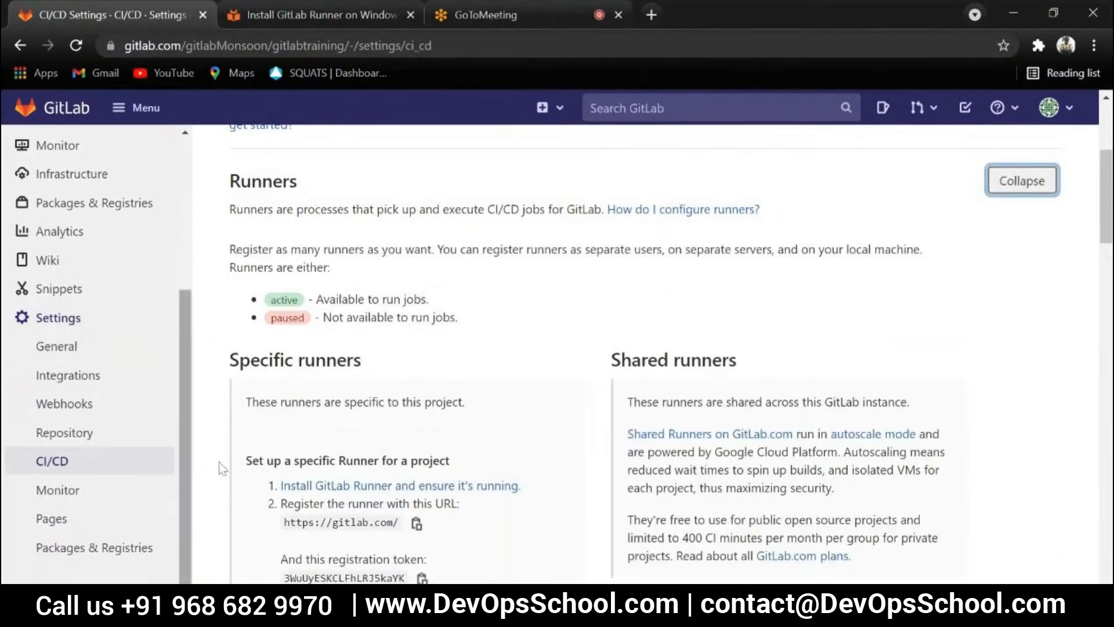
pyautogui.scroll(3, 567, 422)
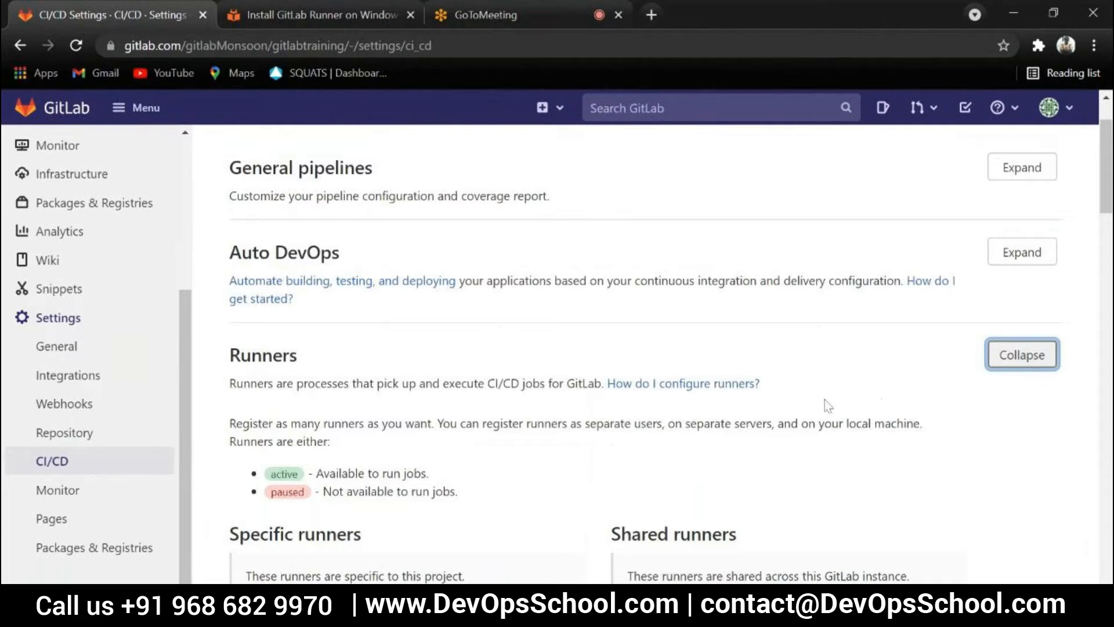
pyautogui.scroll(-7, 436, 406)
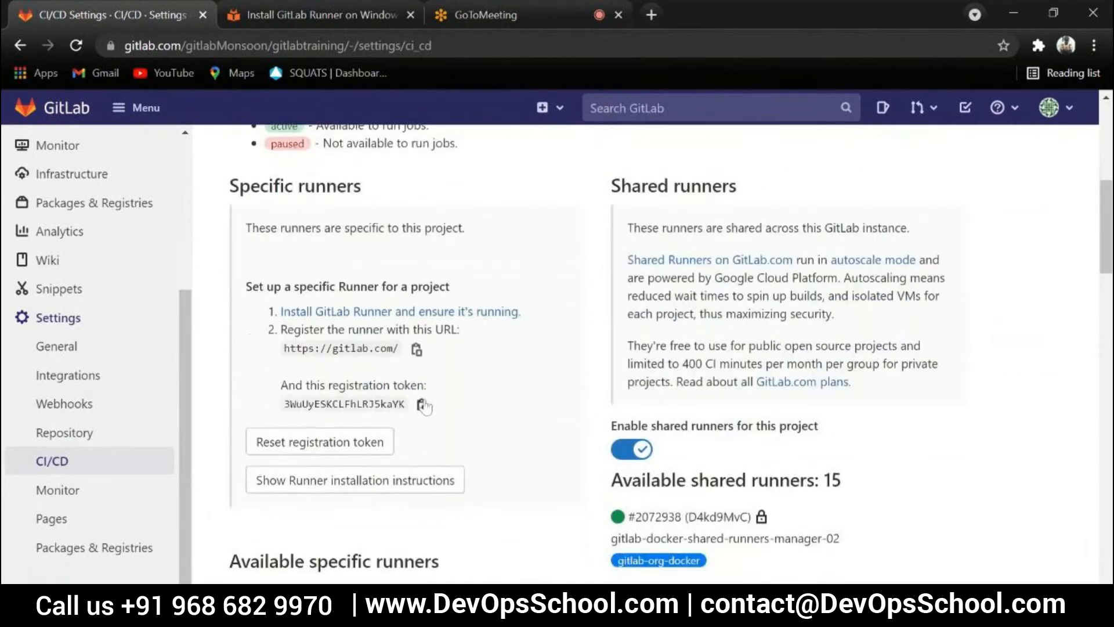
pyautogui.scroll(2, 419, 406)
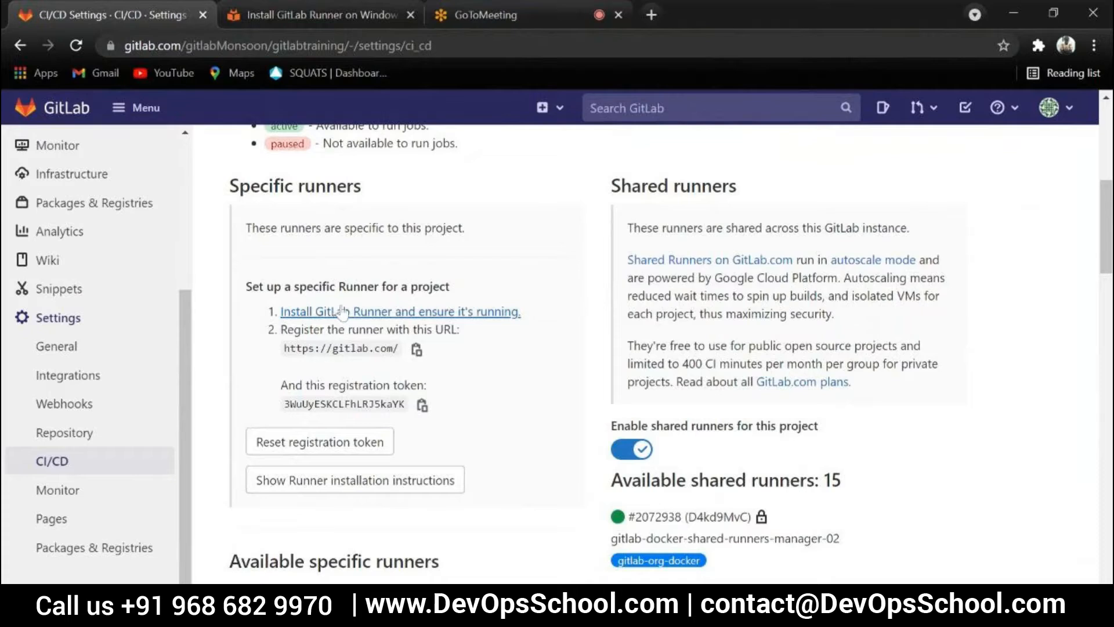
# Review the Windows installation steps in the GitLab Runner docs and follow the 64-bit binary download link
pyautogui.click(279, 6)
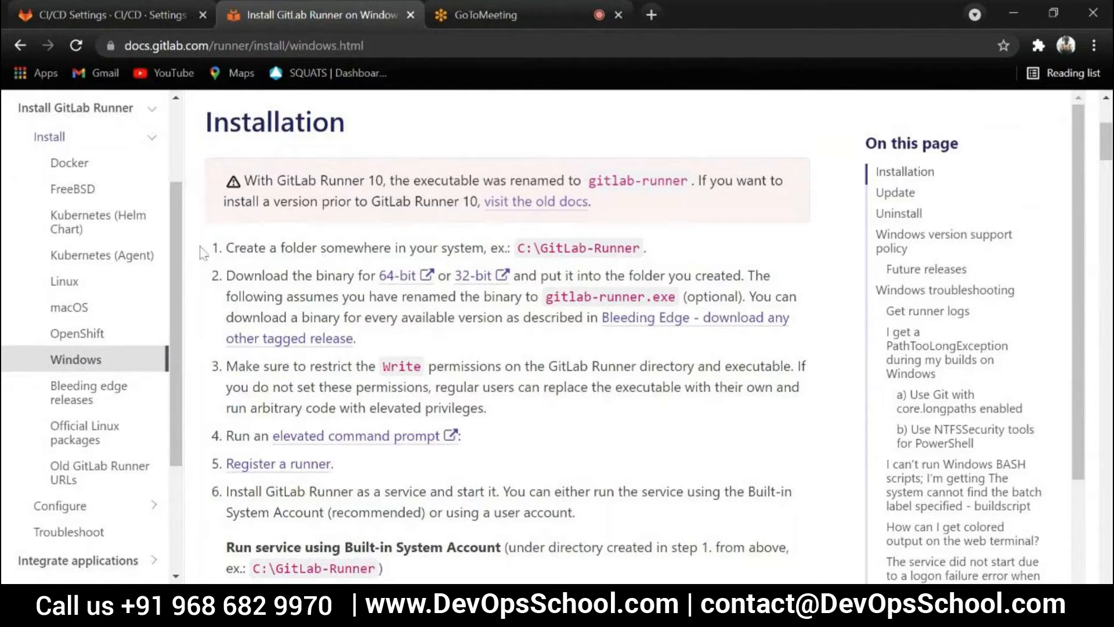
pyautogui.scroll(-2, 200, 278)
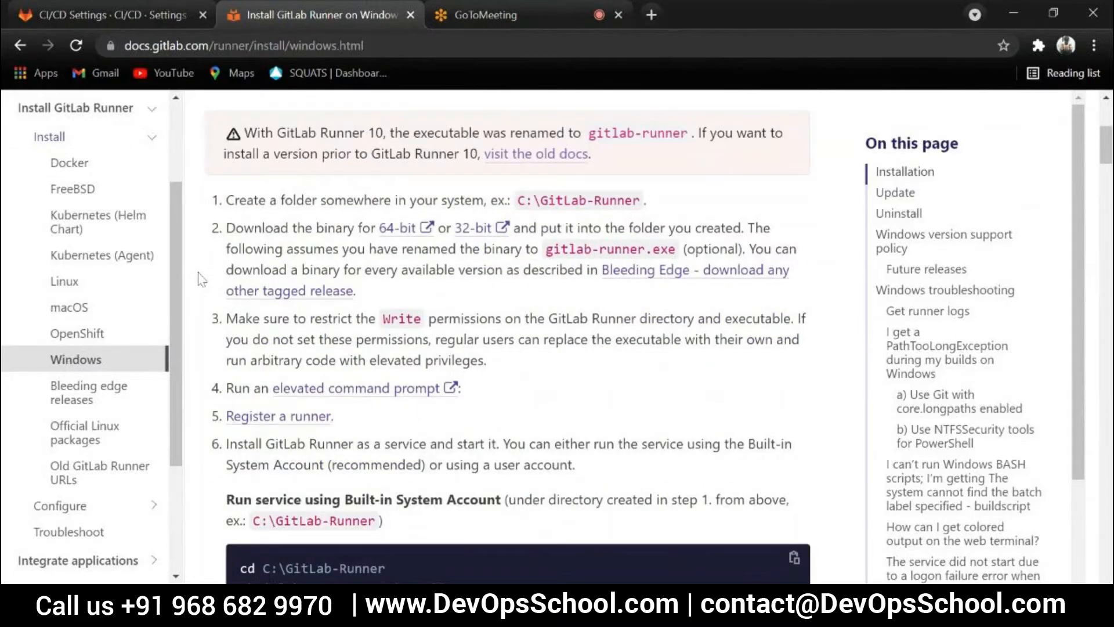
pyautogui.scroll(2, 200, 278)
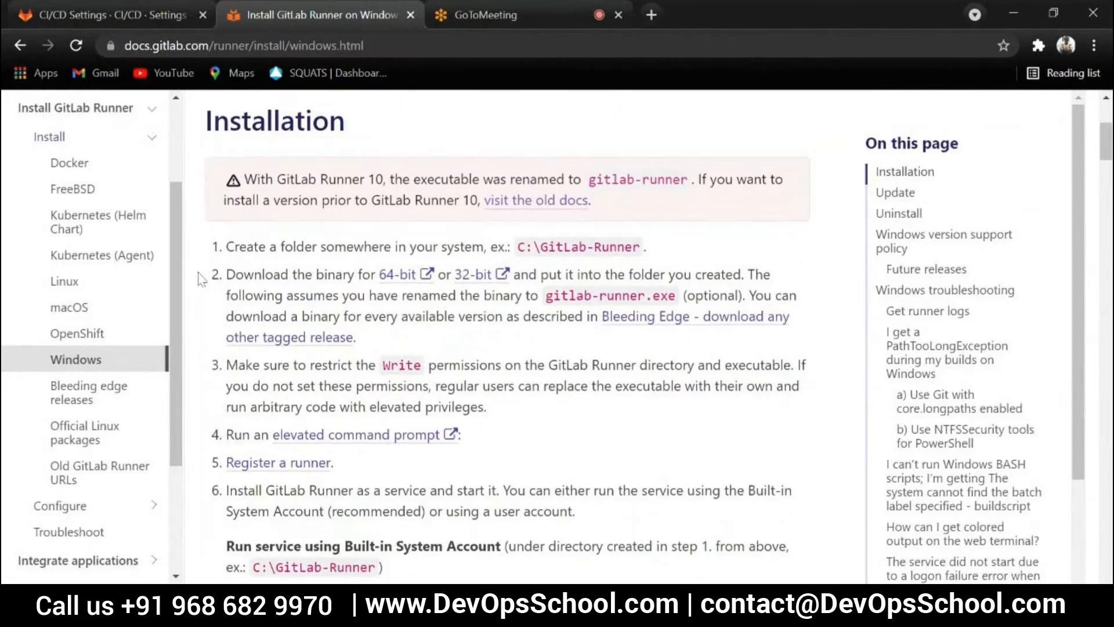
pyautogui.scroll(-2, 200, 278)
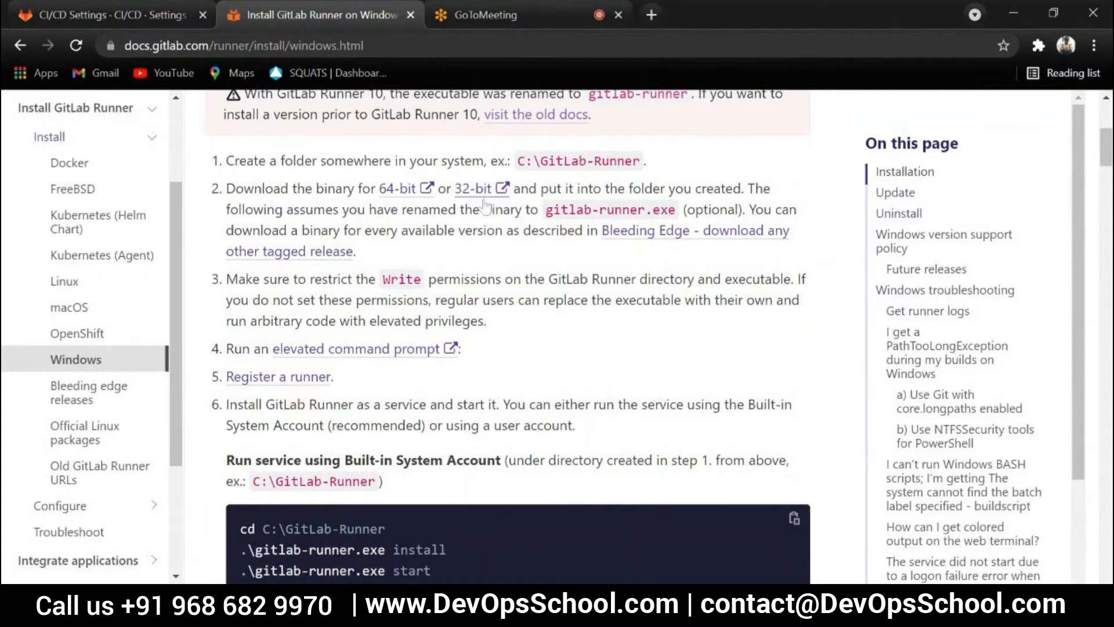
pyautogui.click(399, 192)
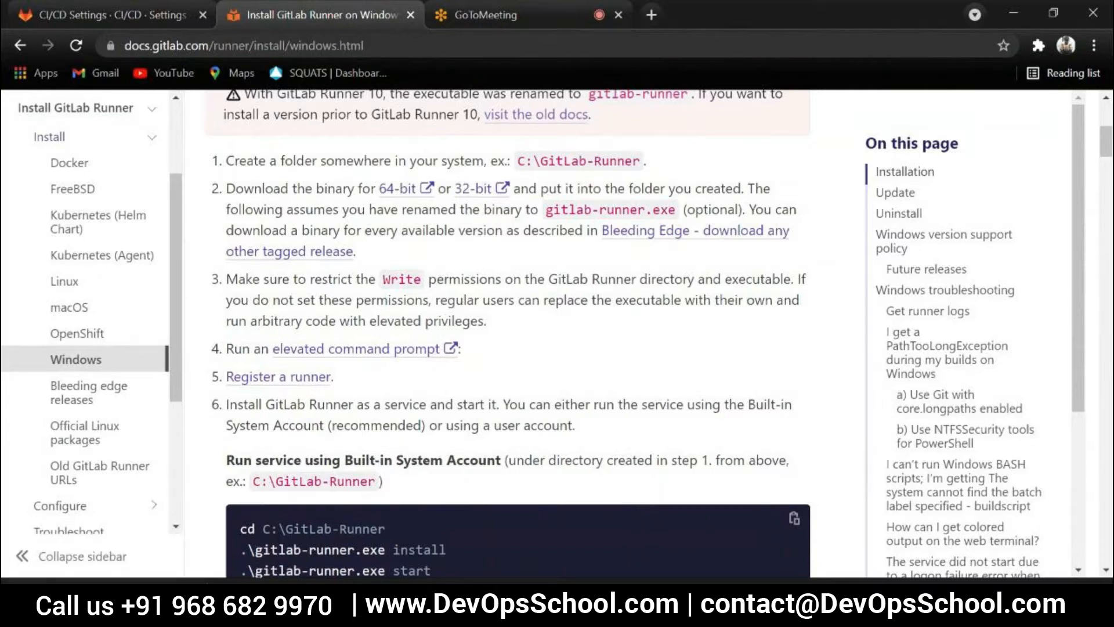
pyautogui.click(224, 549)
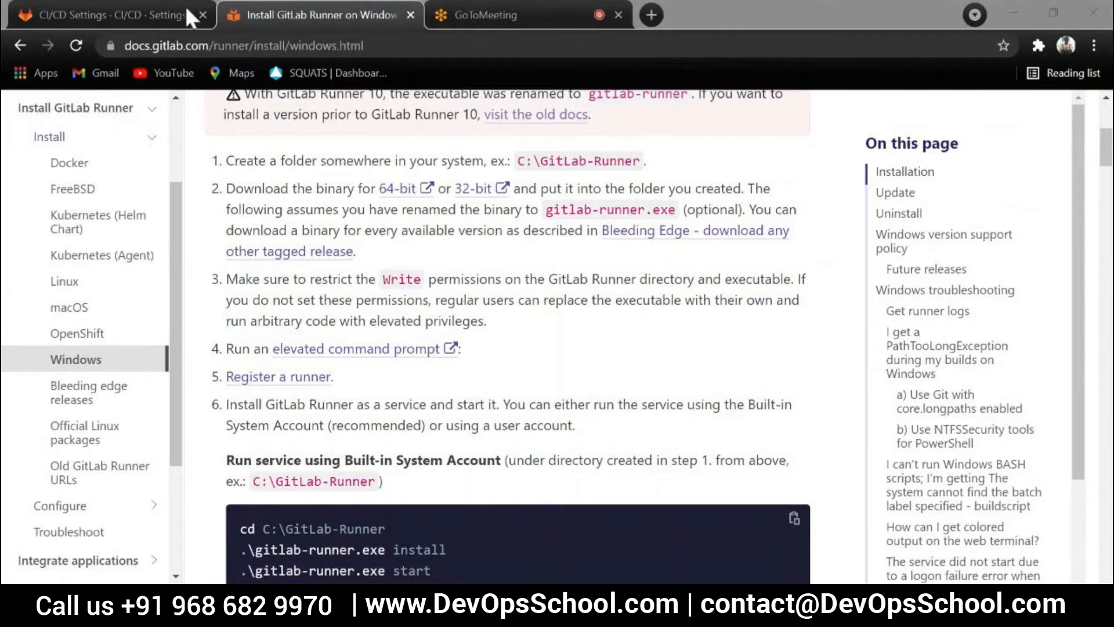
# Bring up the Gitlab-Runner folder and the administrator Command Prompt, and move the prompt aside so the folder's files stay visible
pyautogui.click(486, 15)
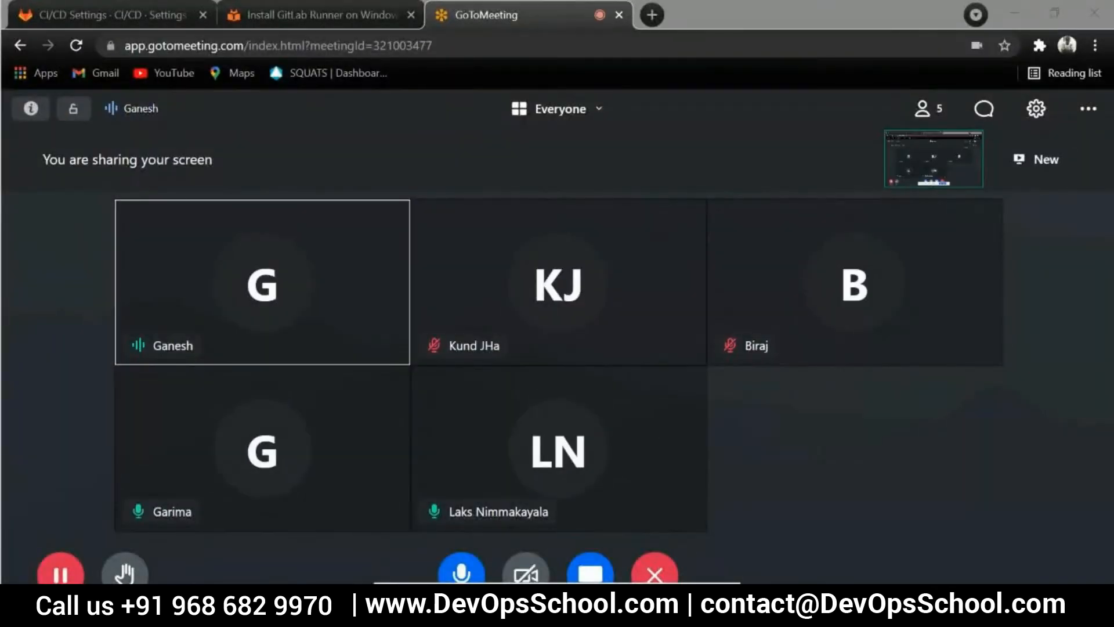
pyautogui.hotkey('alt', 'Tab')
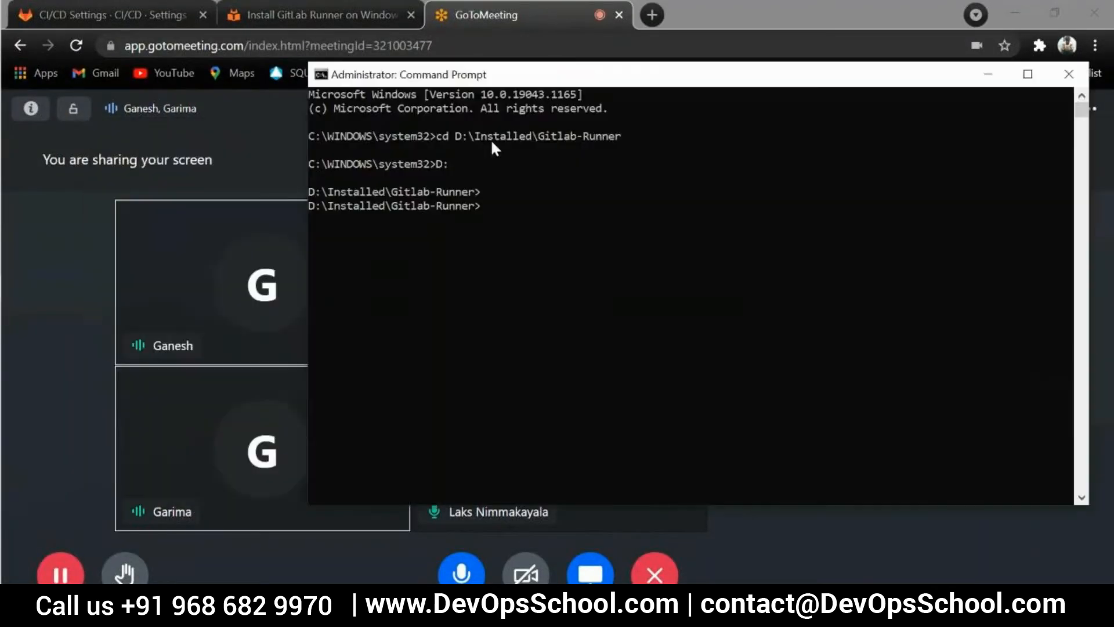
pyautogui.hotkey('alt', 'Tab')
pyautogui.hotkey('alt', 'Tab')
pyautogui.hotkey('alt', 'Tab')
pyautogui.hotkey('alt', 'Tab')
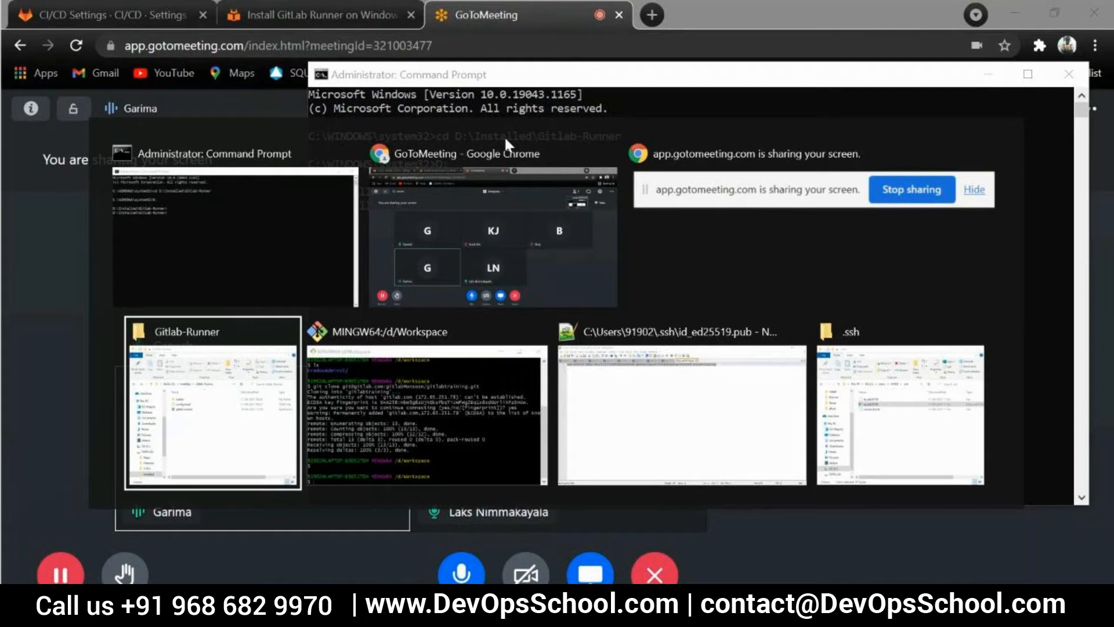
pyautogui.hotkey('alt', 'Tab')
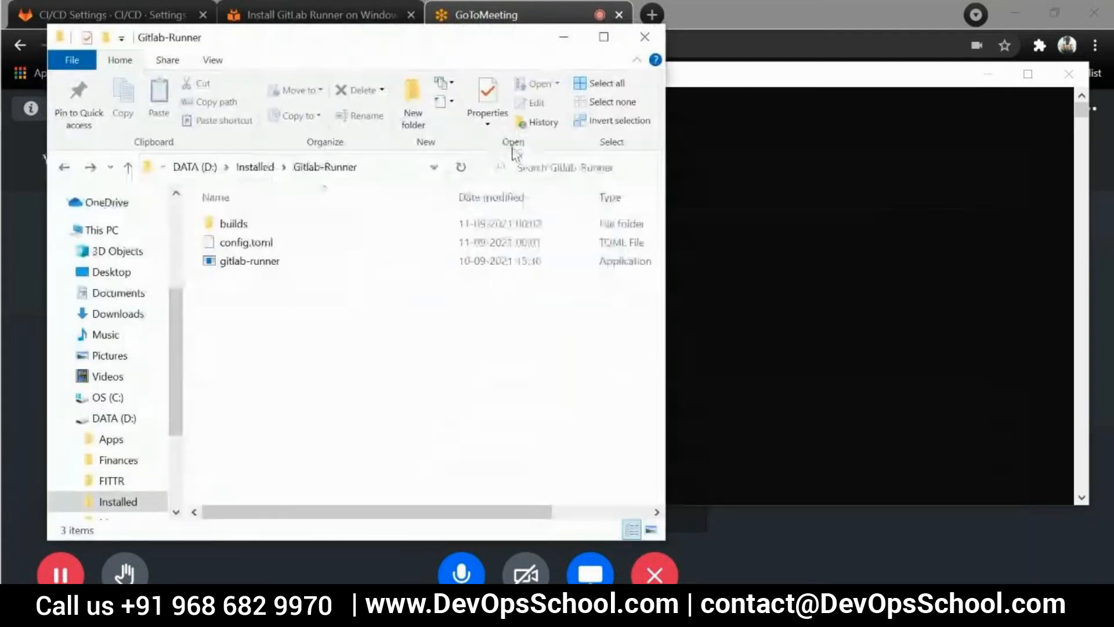
pyautogui.hotkey('alt', 'Tab')
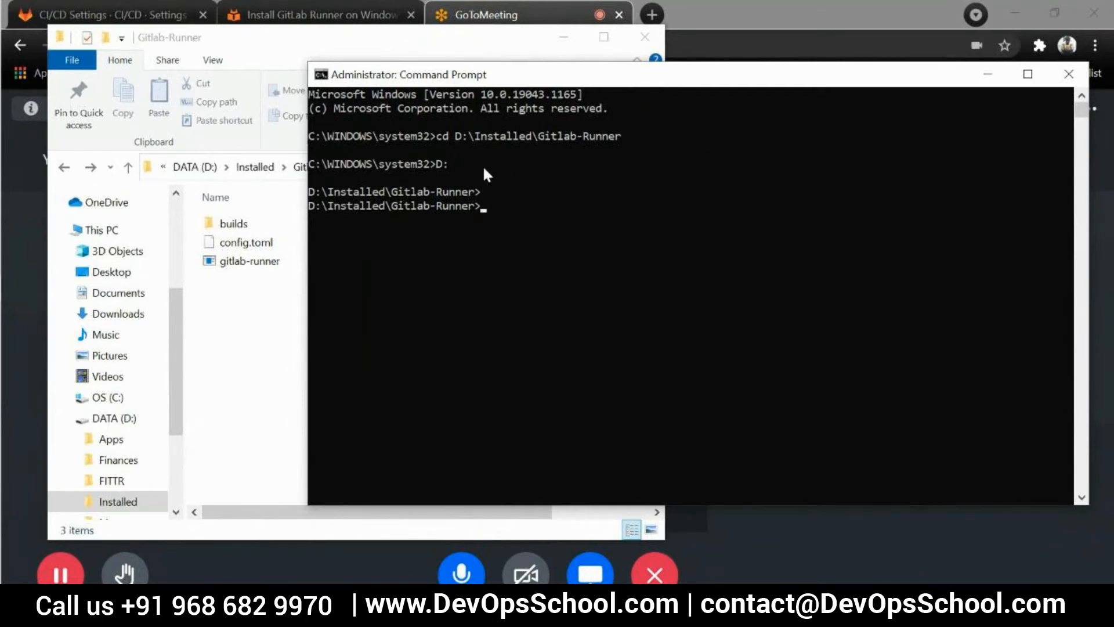
pyautogui.moveTo(577, 79); pyautogui.dragTo(718, 73)
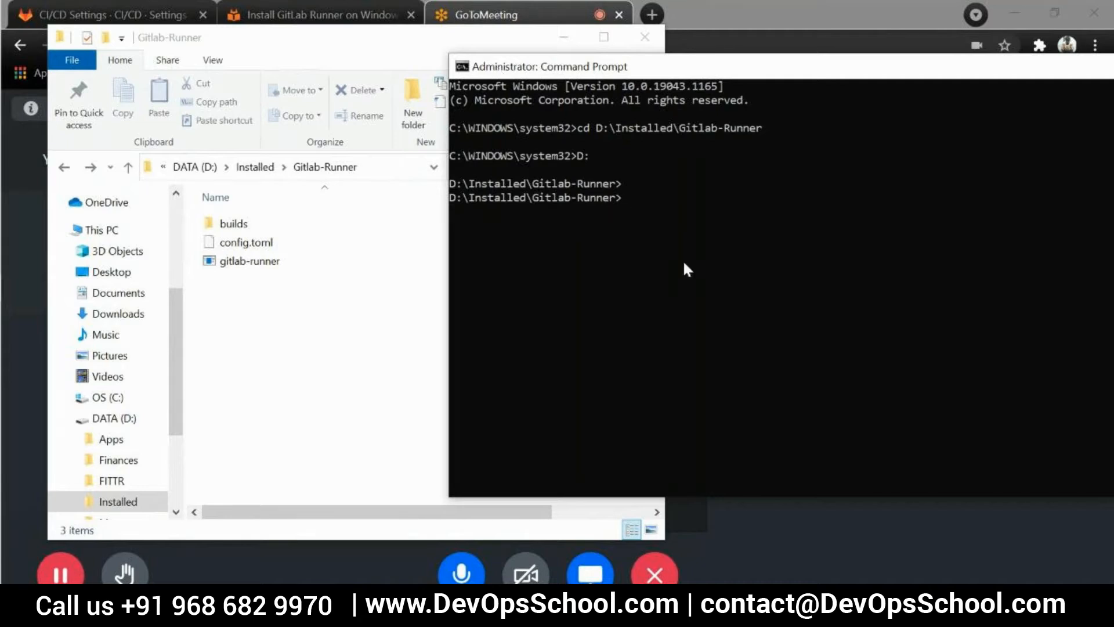
# Run gitlab-runner.exe from D:\Installed\Gitlab-Runner in the Command Prompt
pyautogui.write('gitla')
pyautogui.press('Tab')
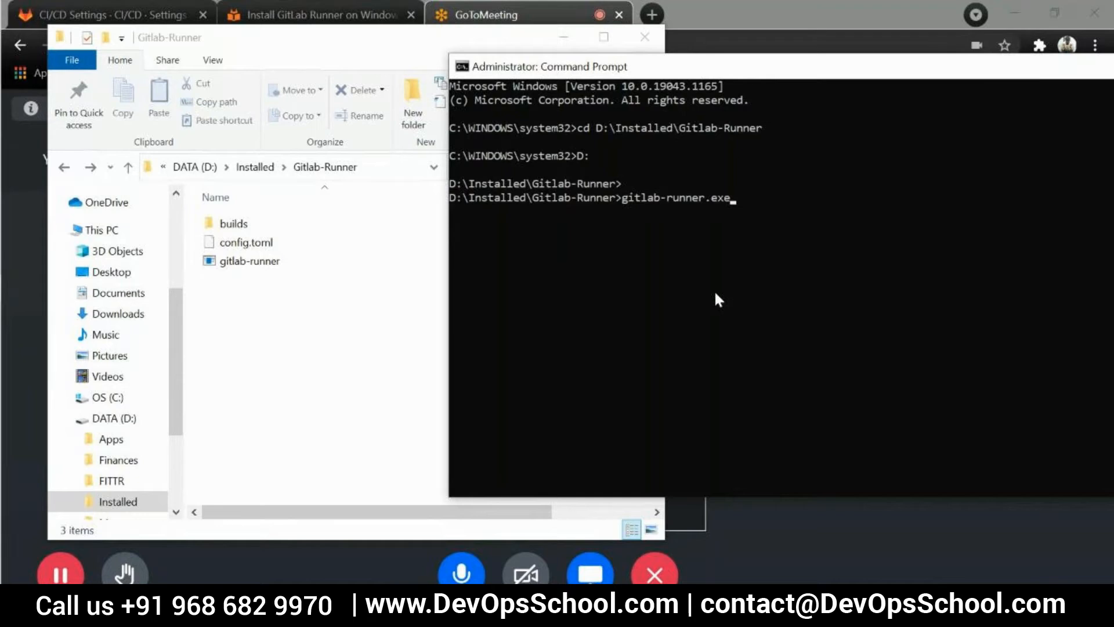
pyautogui.press('Return')
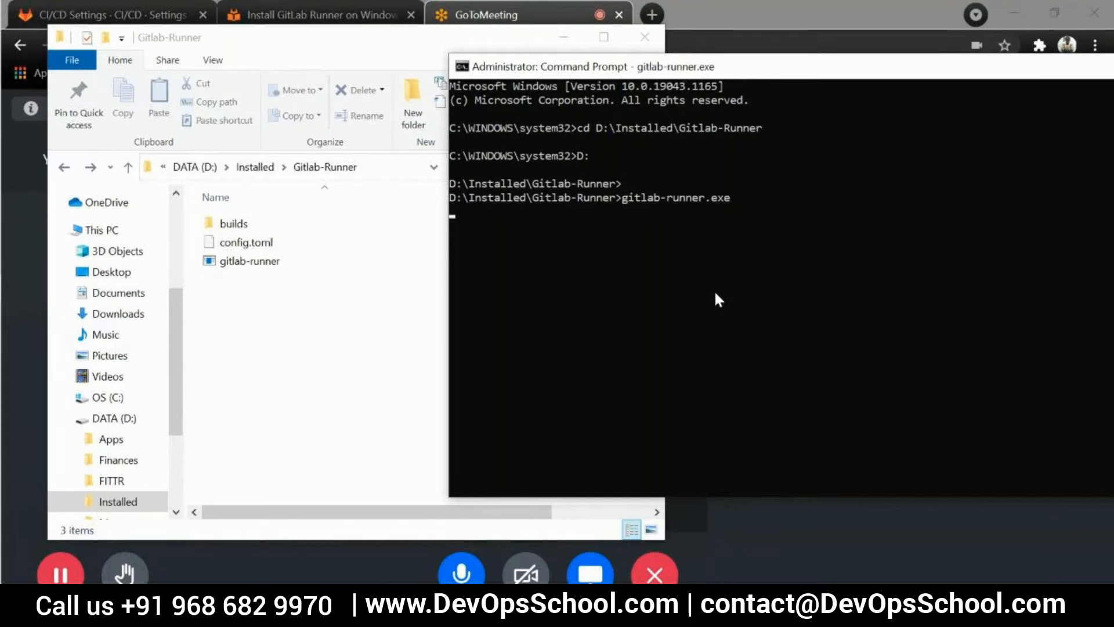
# Examine the gitlab-runner.exe help output and highlight its usage syntax
pyautogui.scroll(5, 571, 374)
pyautogui.scroll(3, 603, 343)
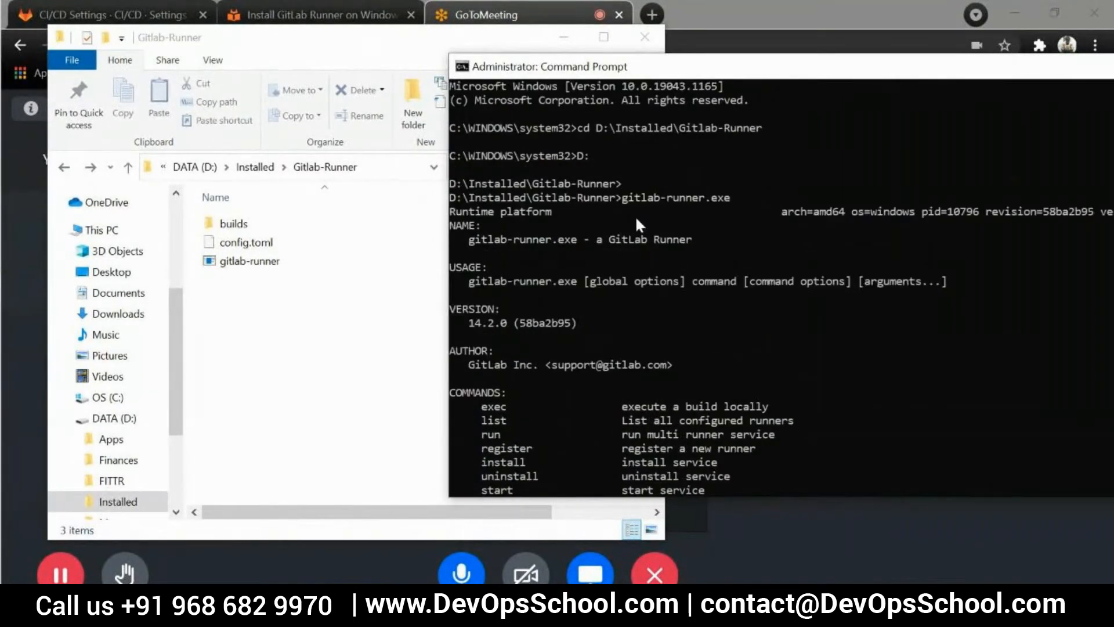
pyautogui.scroll(-4, 555, 252)
pyautogui.moveTo(454, 226); pyautogui.dragTo(564, 401)
pyautogui.scroll(-2, 638, 372)
pyautogui.click(707, 337)
pyautogui.scroll(1, 703, 320)
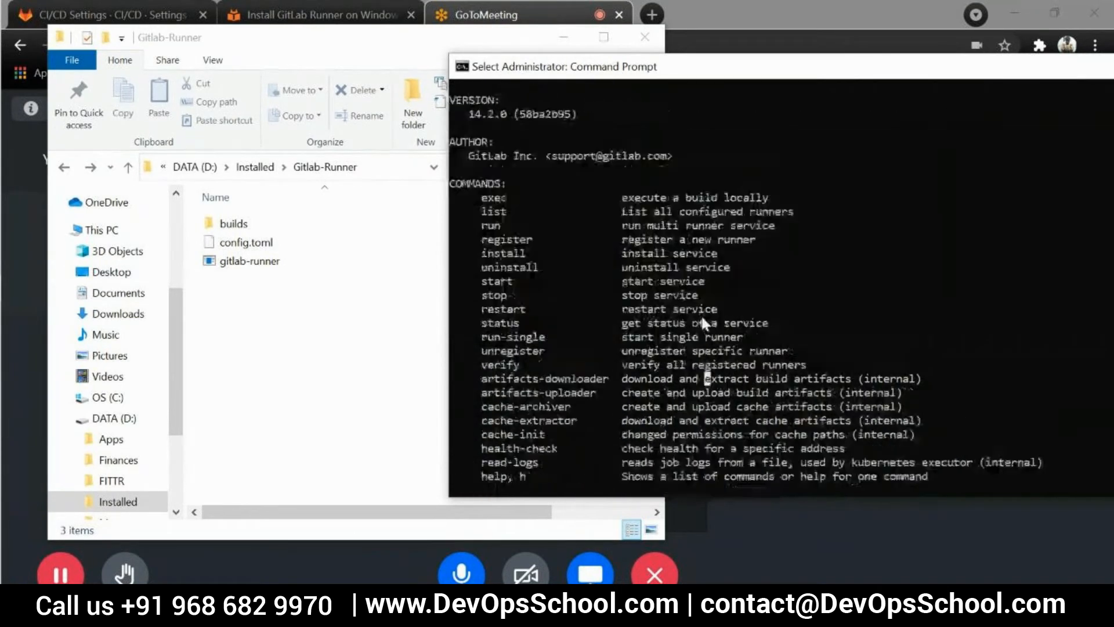
pyautogui.scroll(1, 701, 315)
pyautogui.moveTo(468, 114); pyautogui.dragTo(712, 112)
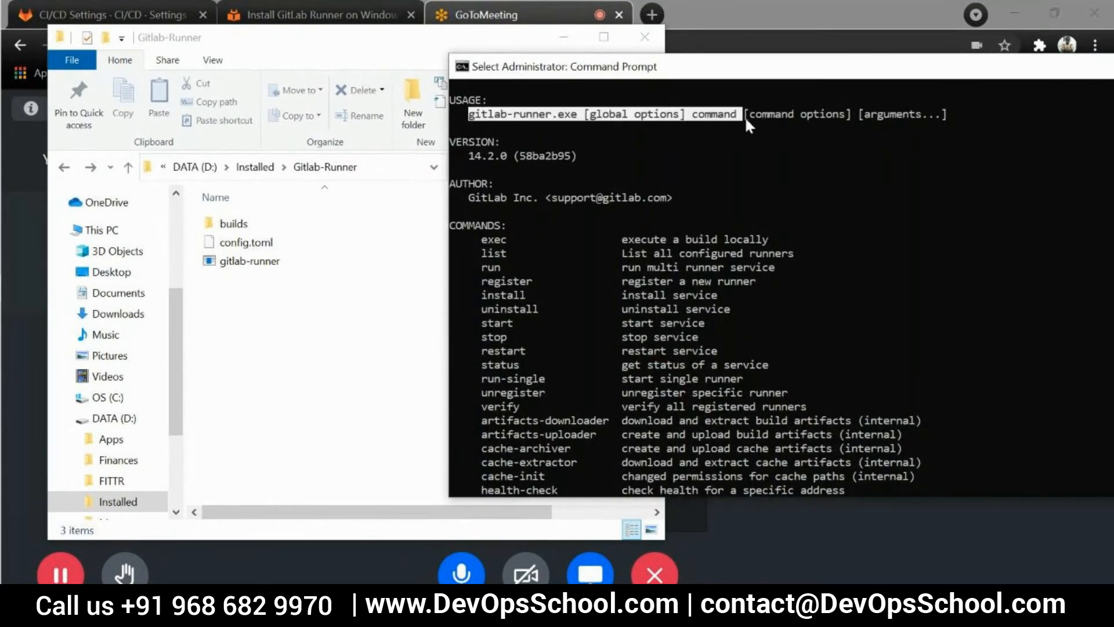
pyautogui.click(803, 145)
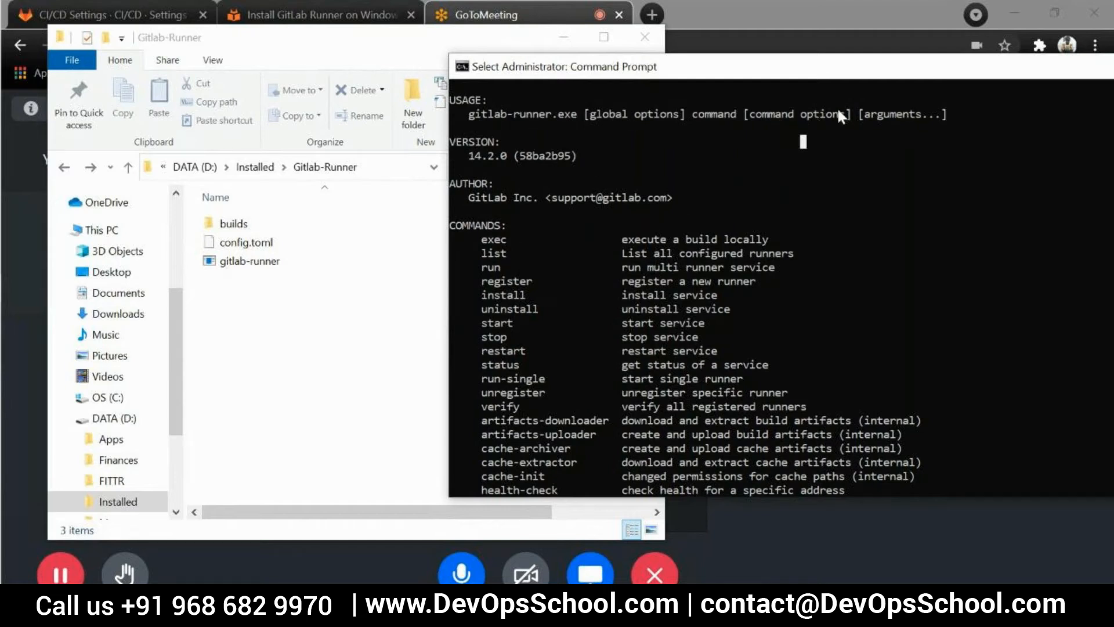
# Highlight the available commands in the gitlab-runner.exe help output and read through their descriptions
pyautogui.scroll(-1, 653, 238)
pyautogui.moveTo(485, 193); pyautogui.dragTo(623, 406)
pyautogui.click(753, 435)
pyautogui.scroll(-1, 524, 225)
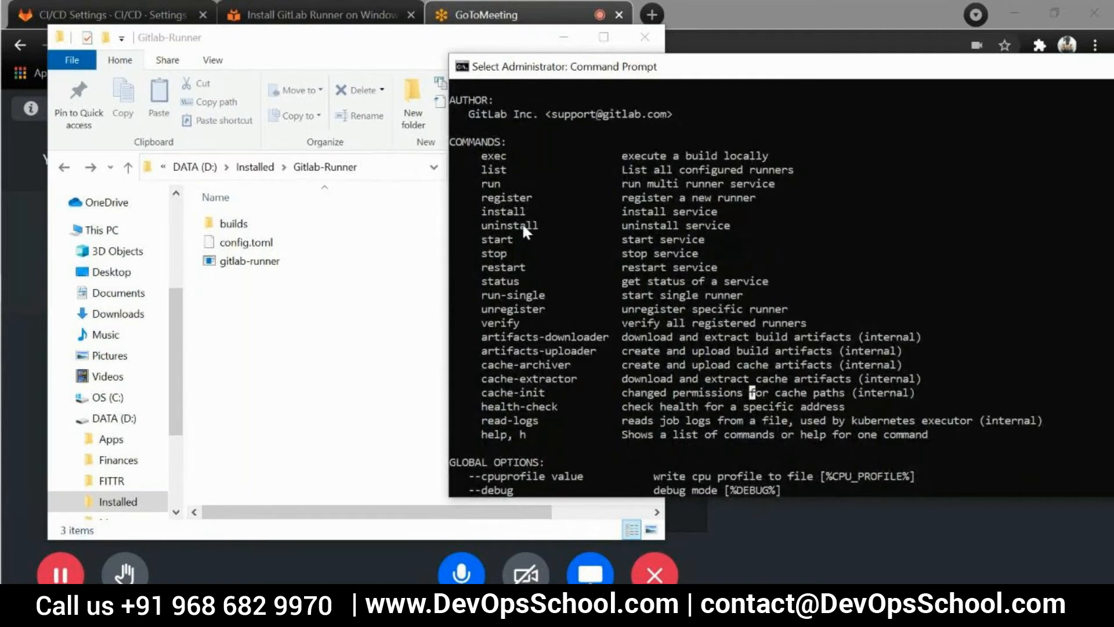
# Highlight the install, start and status entries in the gitlab-runner command list and look over the remaining help output
pyautogui.moveTo(482, 207); pyautogui.dragTo(730, 216)
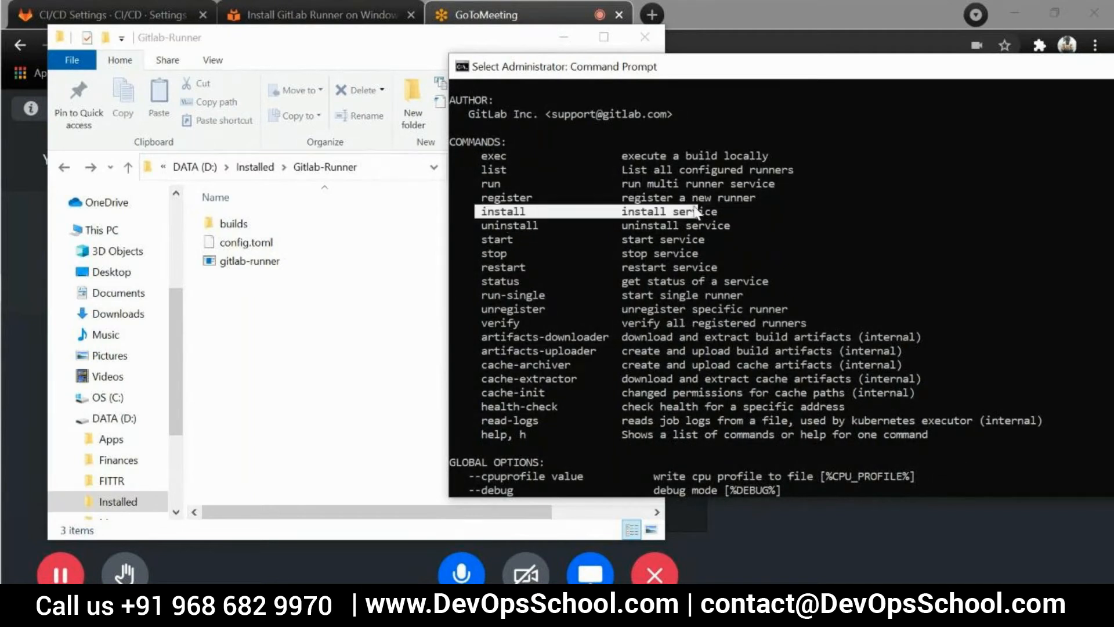
pyautogui.click(630, 253)
pyautogui.moveTo(482, 239); pyautogui.dragTo(717, 243)
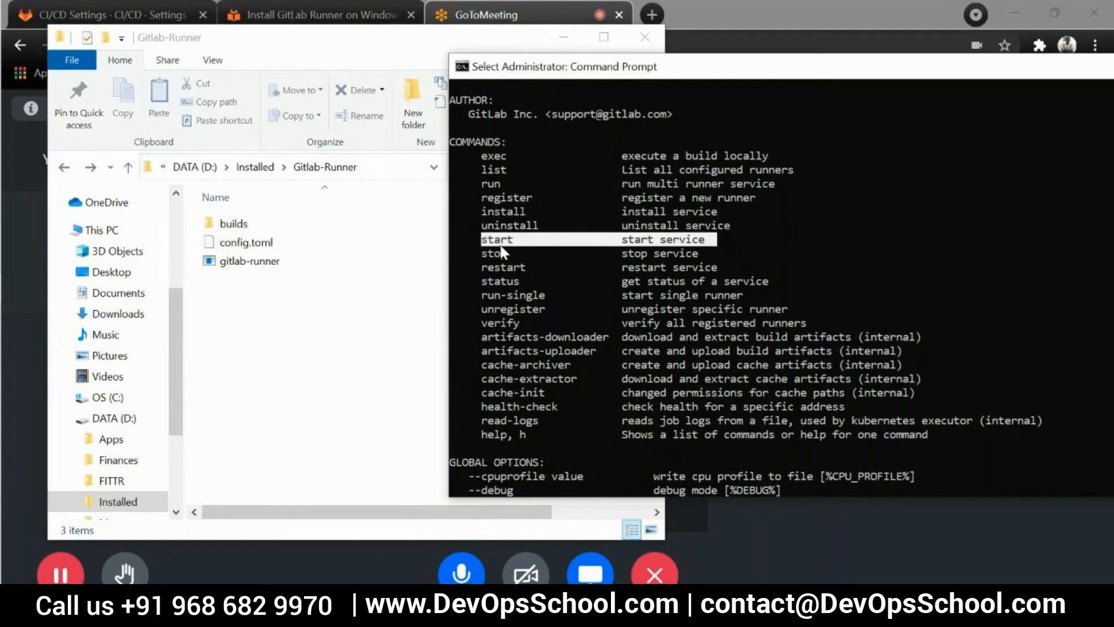
pyautogui.moveTo(483, 277); pyautogui.dragTo(793, 277)
pyautogui.click(822, 295)
pyautogui.click(695, 336)
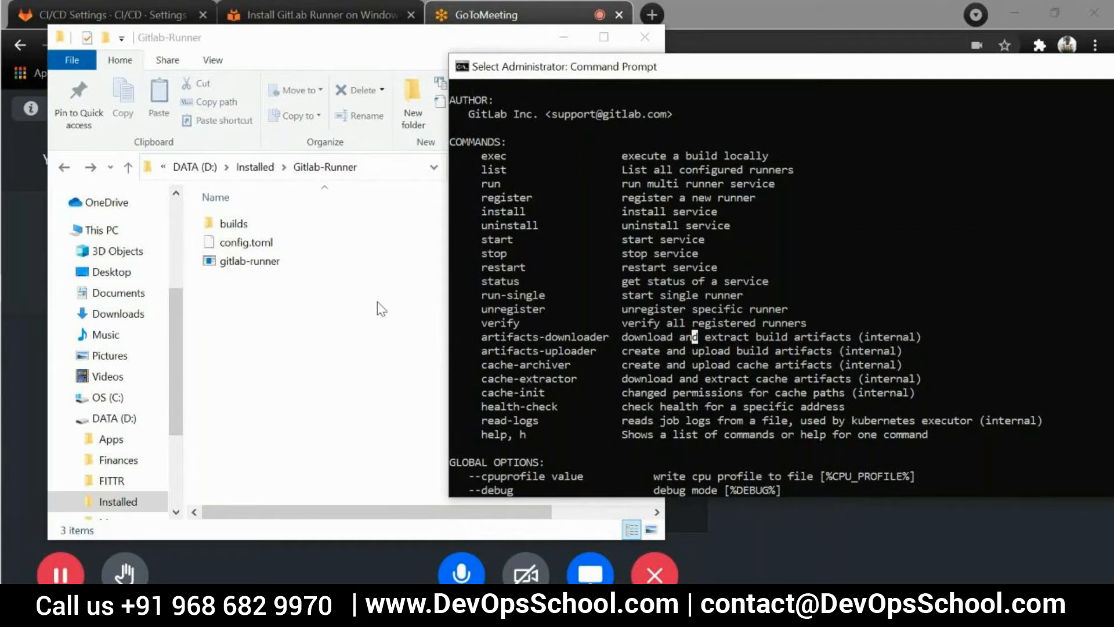
pyautogui.scroll(-13, 682, 347)
pyautogui.scroll(5, 691, 353)
# Return to the prompt and clear the gitlab-runner help output from the screen
pyautogui.press('Escape')
pyautogui.press('Return')
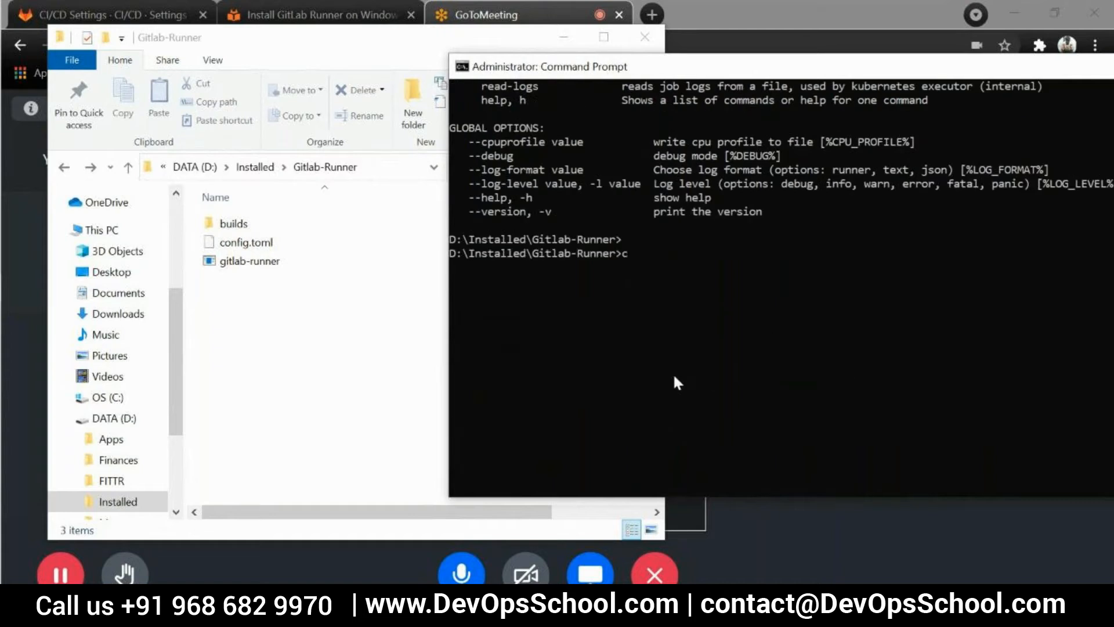
pyautogui.write('cls')
pyautogui.press('Return')
# Try to install the runner service with gitlab-runner.exe install from the Gitlab-Runner folder
pyautogui.press('Return')
pyautogui.press('Return')
pyautogui.write('cls')
pyautogui.press('Up')
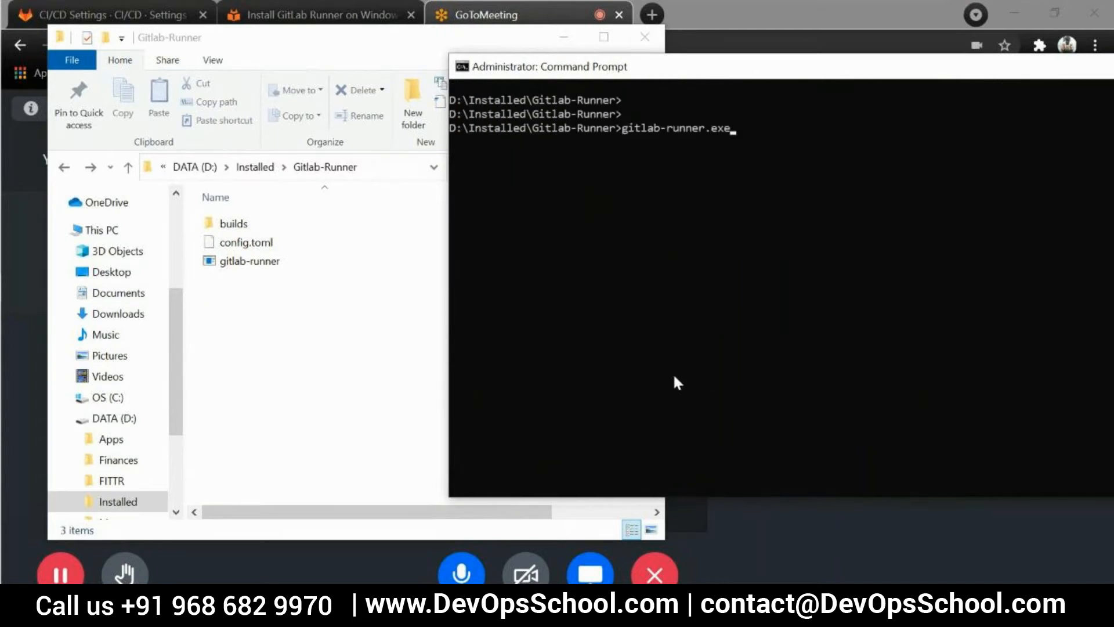
pyautogui.write('install')
pyautogui.press('Return')
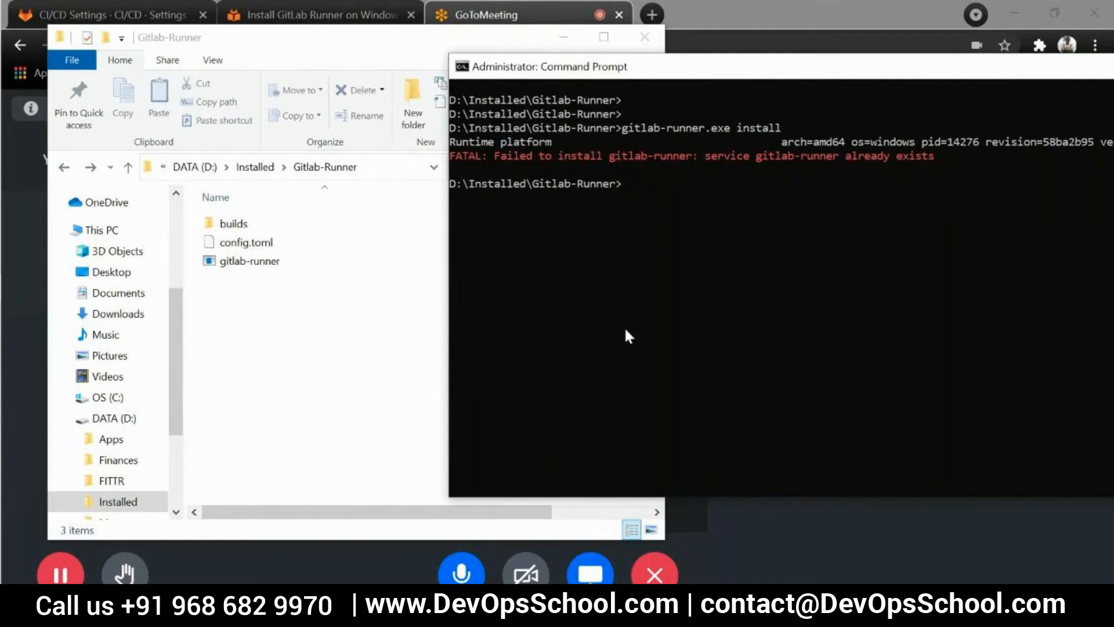
pyautogui.press('Return')
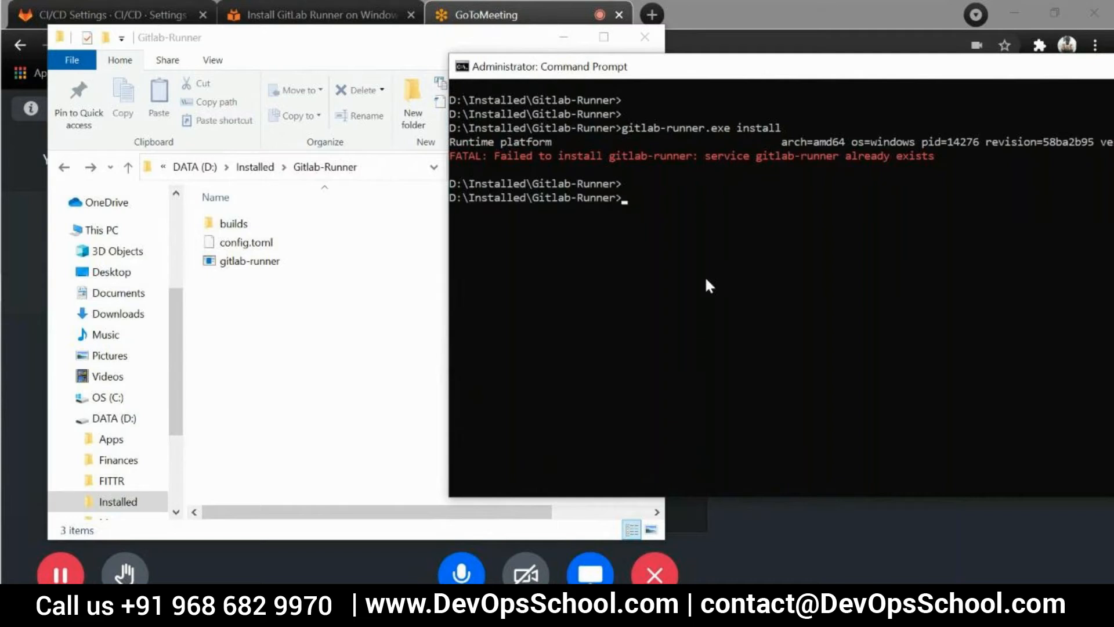
# Check the runner service with gitlab-runner.exe status and highlight the reported state
pyautogui.press('Up')
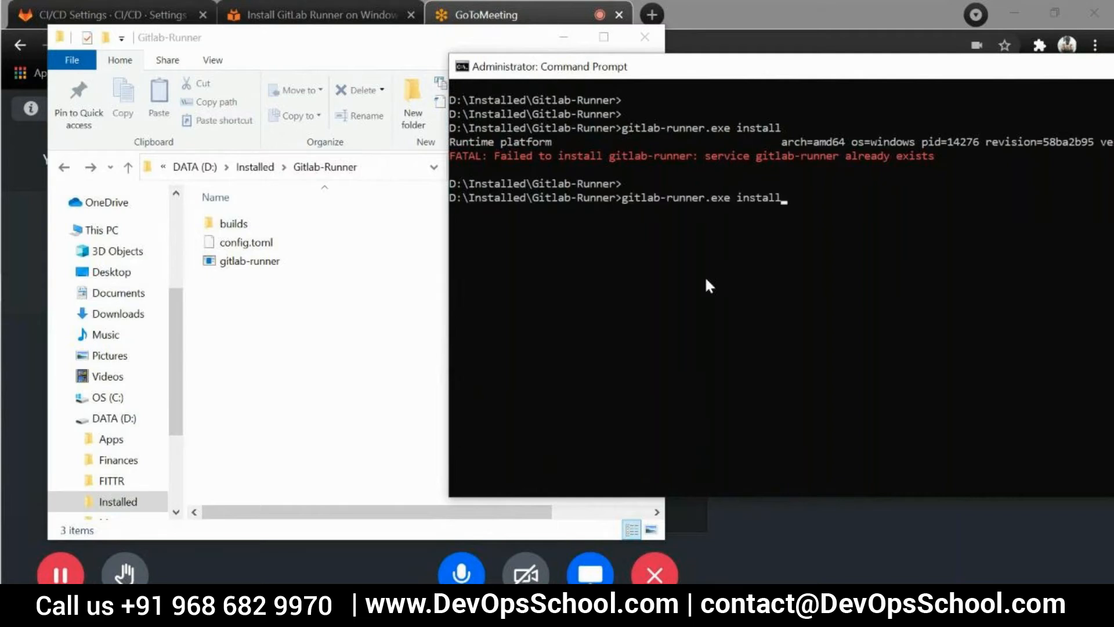
pyautogui.press('Up')
pyautogui.press('Down')
pyautogui.press('BackSpace')
pyautogui.press('BackSpace')
pyautogui.press('BackSpace')
pyautogui.press('BackSpace')
pyautogui.press('BackSpace')
pyautogui.press('BackSpace')
pyautogui.press('BackSpace')
pyautogui.write('status')
pyautogui.press('Return')
pyautogui.moveTo(617, 226); pyautogui.dragTo(660, 230)
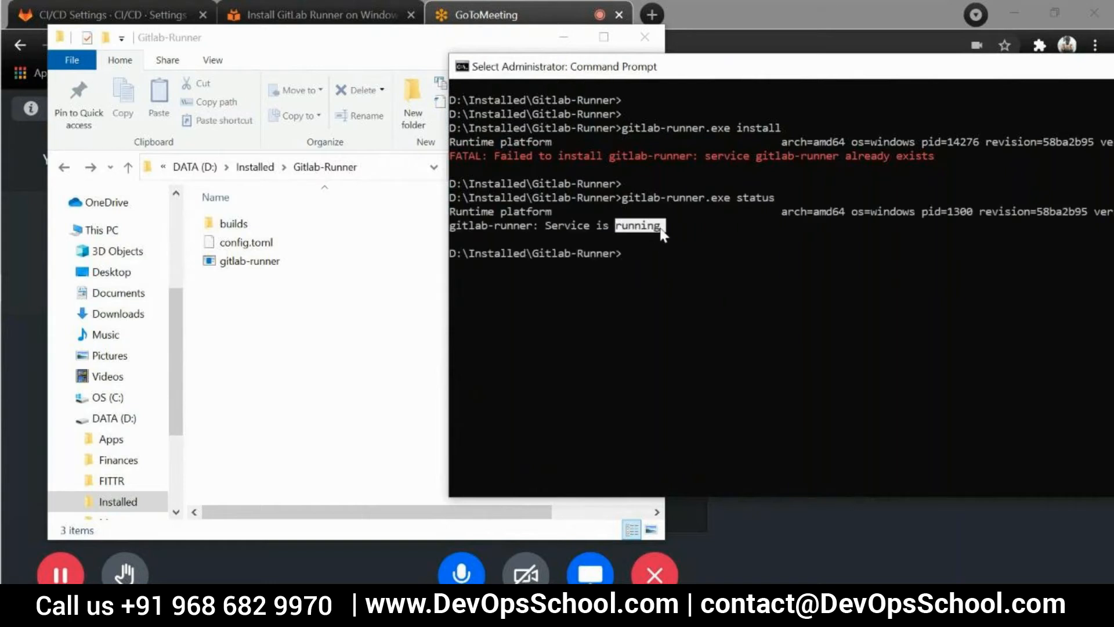
pyautogui.click(687, 308)
pyautogui.click(632, 261)
pyautogui.click(625, 254)
pyautogui.click(676, 308)
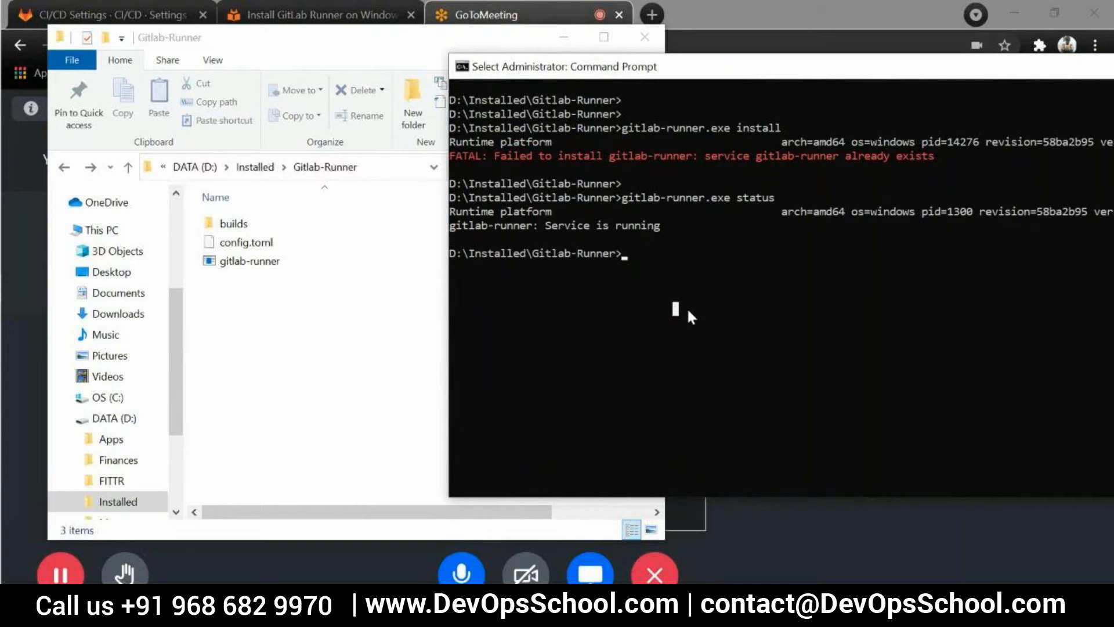
pyautogui.click(625, 254)
pyautogui.scroll(-3, 703, 308)
pyautogui.scroll(3, 702, 308)
pyautogui.moveTo(5, 452)
pyautogui.press('Escape')
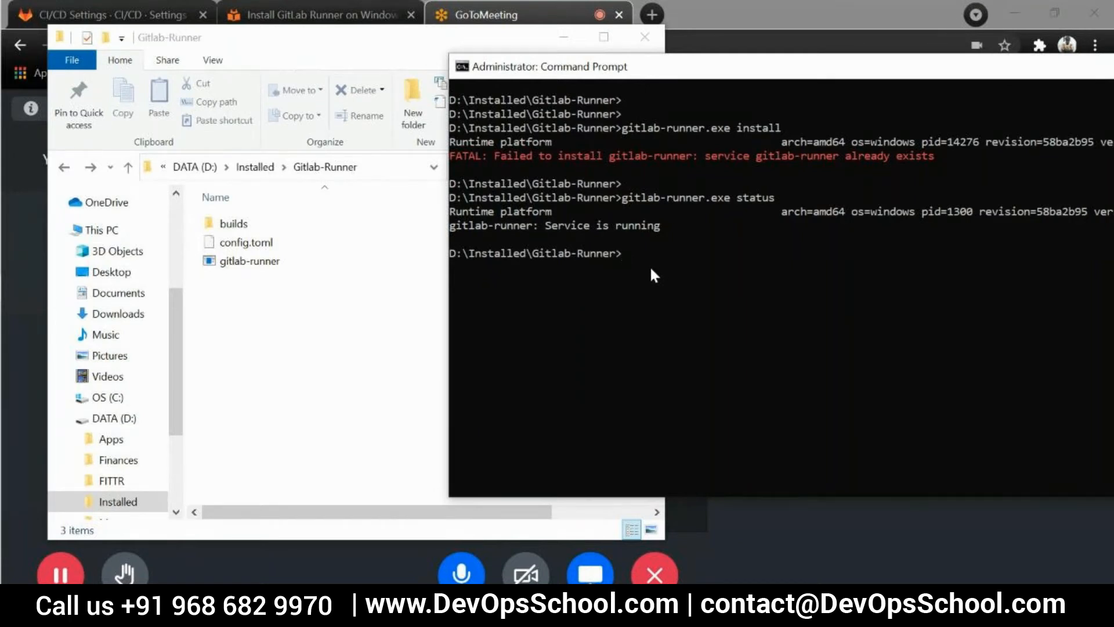
# Check the service again with gitlab-runner status, leaving out the .exe extension
pyautogui.press('Return')
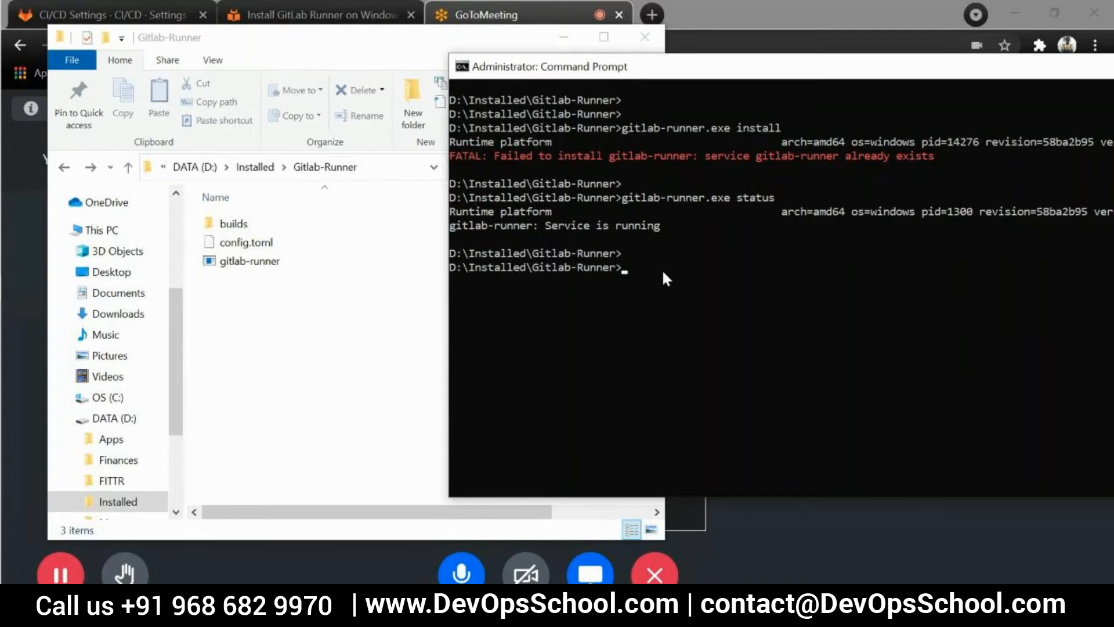
pyautogui.write('gitlab-runner status')
pyautogui.press('Return')
pyautogui.press('Return')
pyautogui.press('Return')
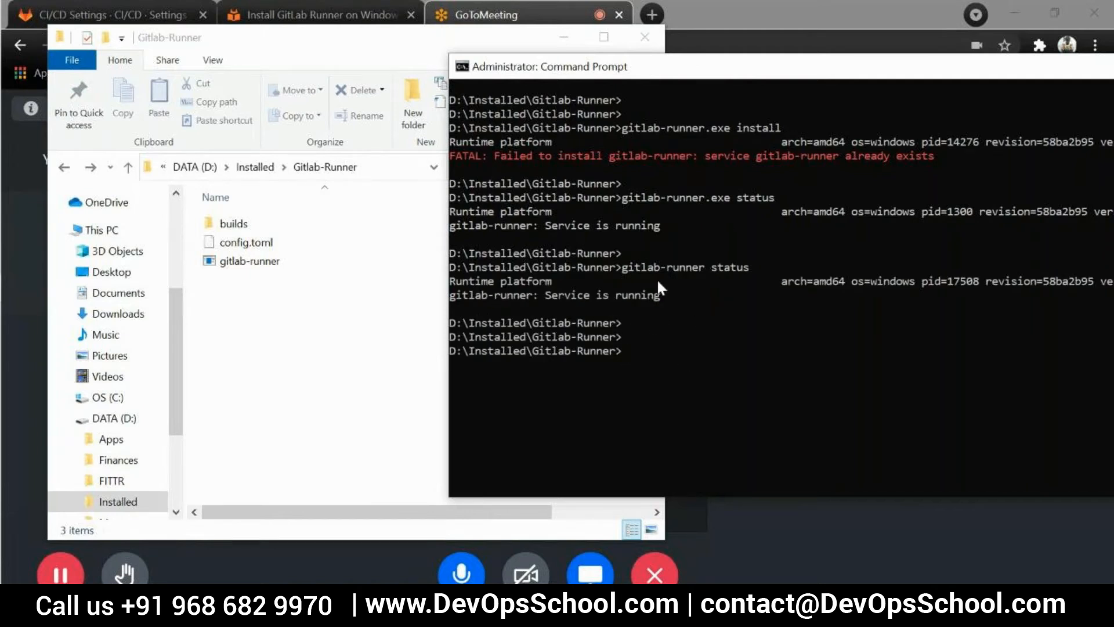
# Clear the Command Prompt screen and enter gitlab-runner at a fresh prompt line
pyautogui.write('cls')
pyautogui.press('Return')
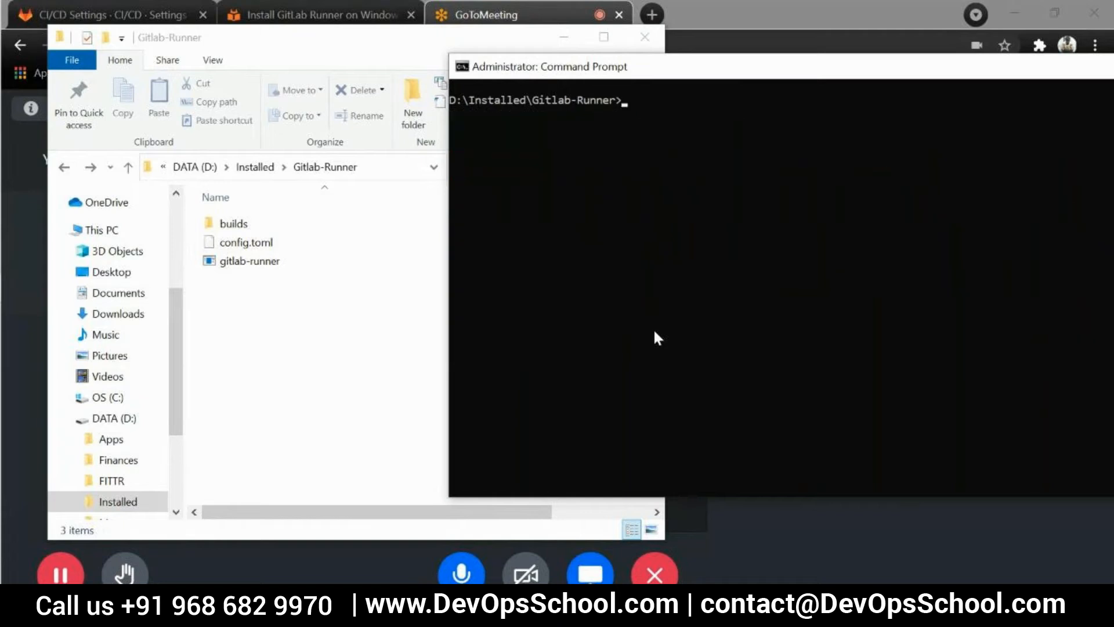
pyautogui.press('Return')
pyautogui.press('Return')
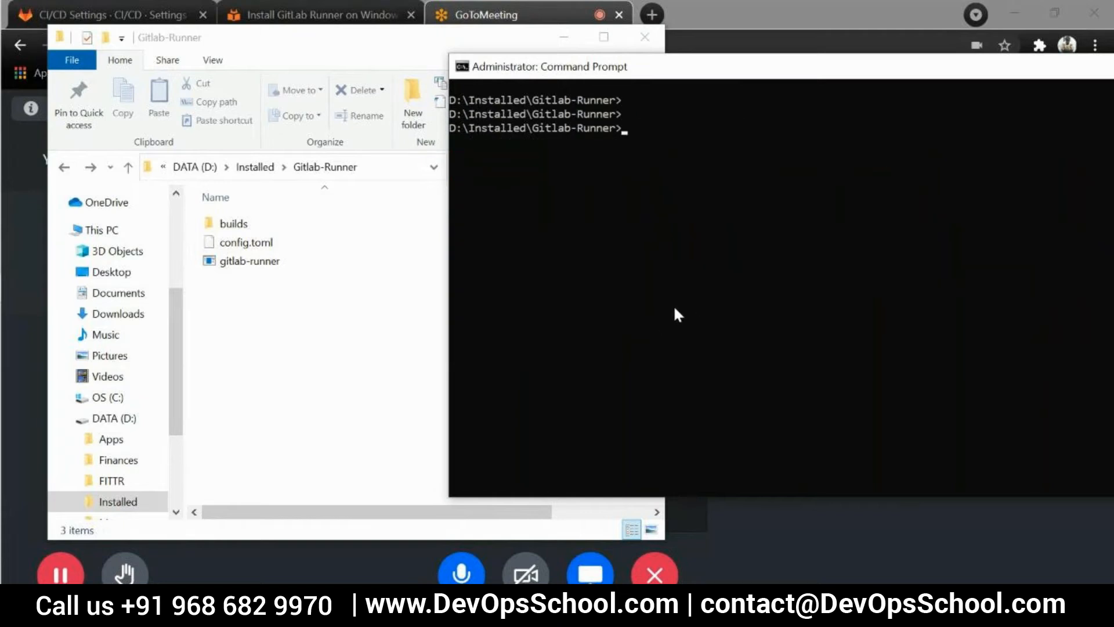
pyautogui.write('gitlab-runner')
pyautogui.press('BackSpace')
pyautogui.press('BackSpace')
pyautogui.press('BackSpace')
pyautogui.press('BackSpace')
pyautogui.press('BackSpace')
pyautogui.press('BackSpace')
pyautogui.press('BackSpace')
pyautogui.press('BackSpace')
pyautogui.press('BackSpace')
pyautogui.press('BackSpace')
pyautogui.press('BackSpace')
pyautogui.press('BackSpace')
# Switch to the GitLab CI/CD settings in the browser, highlight the Install GitLab Runner instruction under Specific runners, and copy the registration URL
pyautogui.click(137, 2)
pyautogui.click(134, 2)
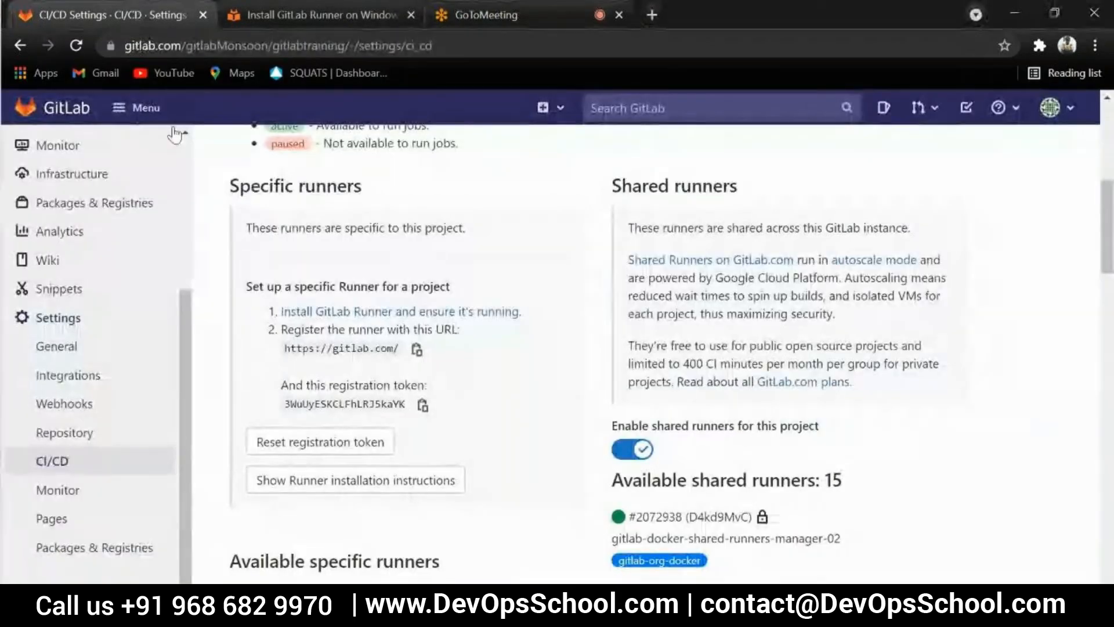
pyautogui.moveTo(525, 314); pyautogui.dragTo(284, 311)
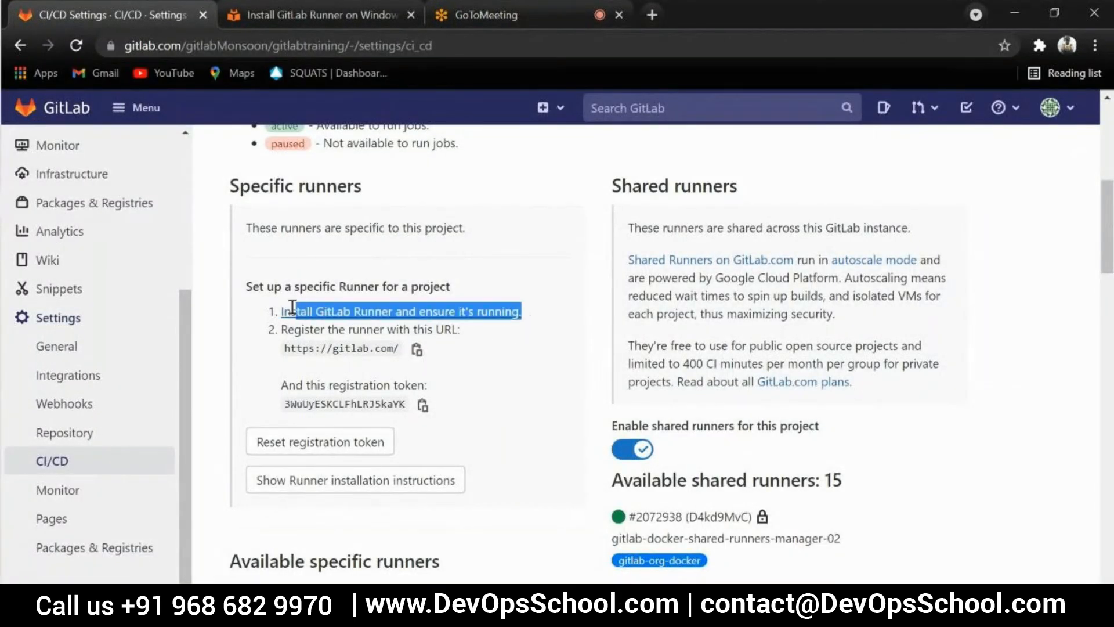
pyautogui.click(546, 321)
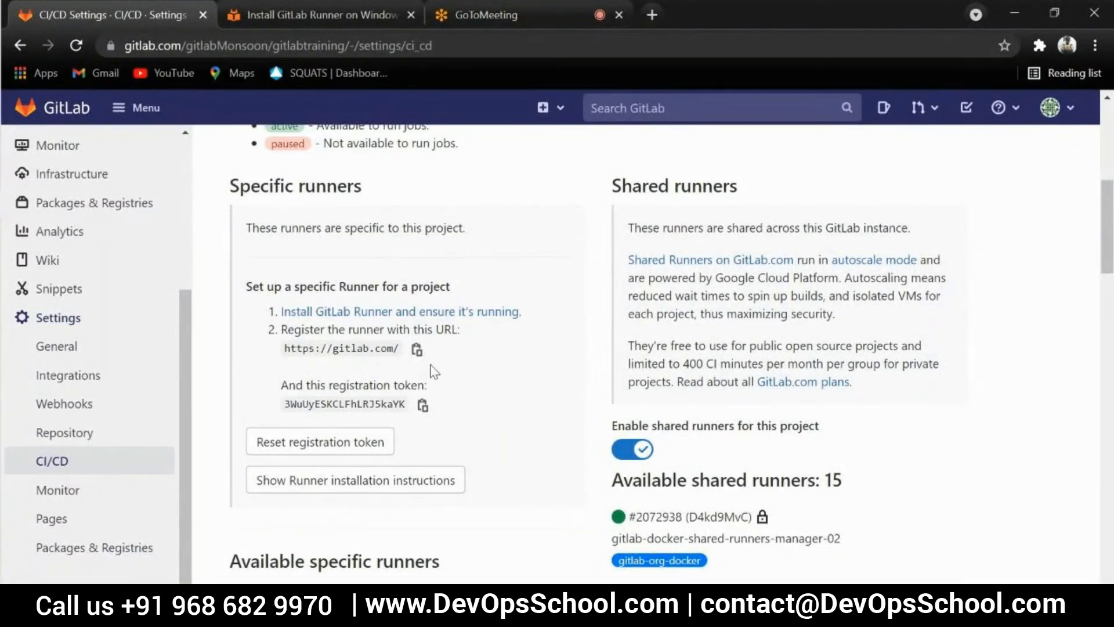
pyautogui.click(417, 350)
# Switch to the Command Prompt and start the runner registration with gitlab-runner register
pyautogui.hotkey('alt', 'Tab')
pyautogui.write('cls')
pyautogui.press('Up')
pyautogui.press('Up')
pyautogui.press('Down')
pyautogui.press('Down')
pyautogui.press('Up')
pyautogui.press('BackSpace')
pyautogui.press('BackSpace')
pyautogui.press('BackSpace')
pyautogui.press('BackSpace')
pyautogui.press('BackSpace')
pyautogui.press('BackSpace')
pyautogui.write('register')
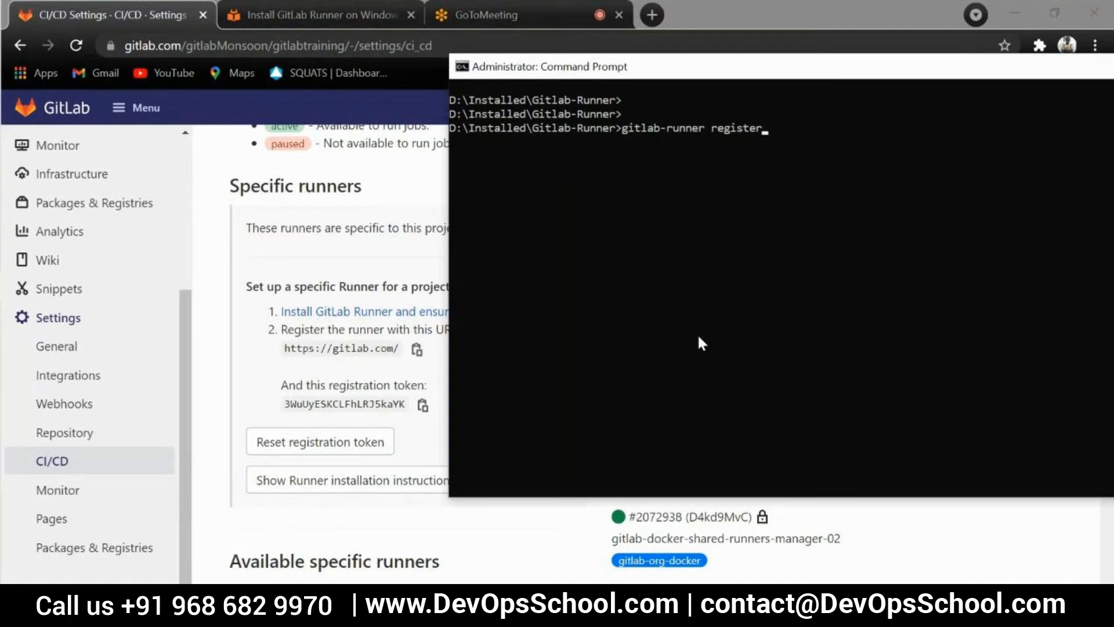
pyautogui.press('Return')
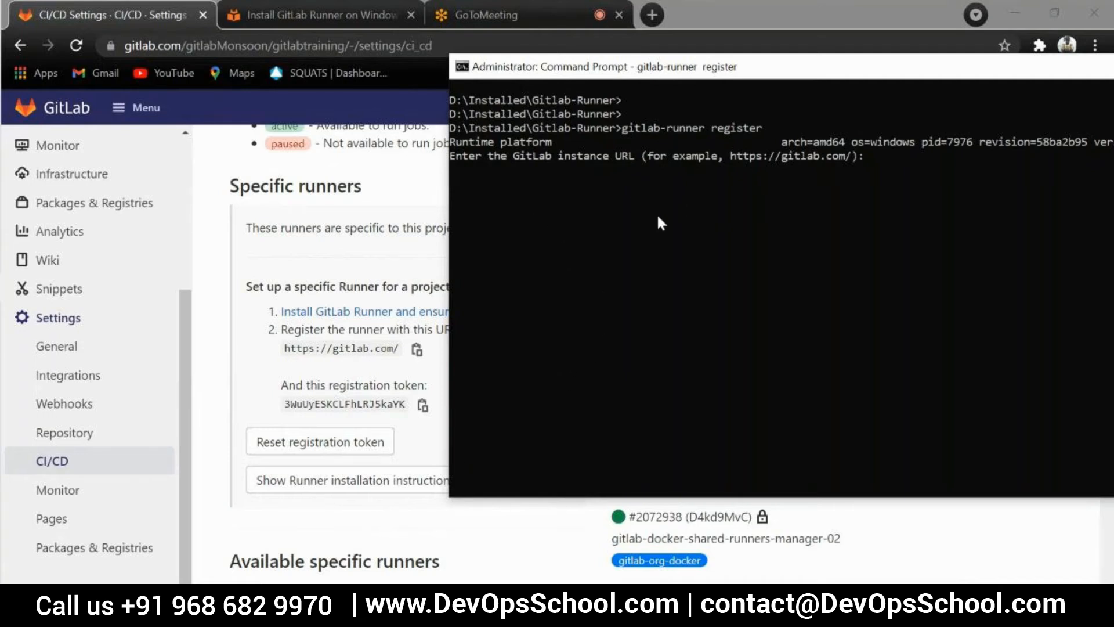
pyautogui.click(258, 373)
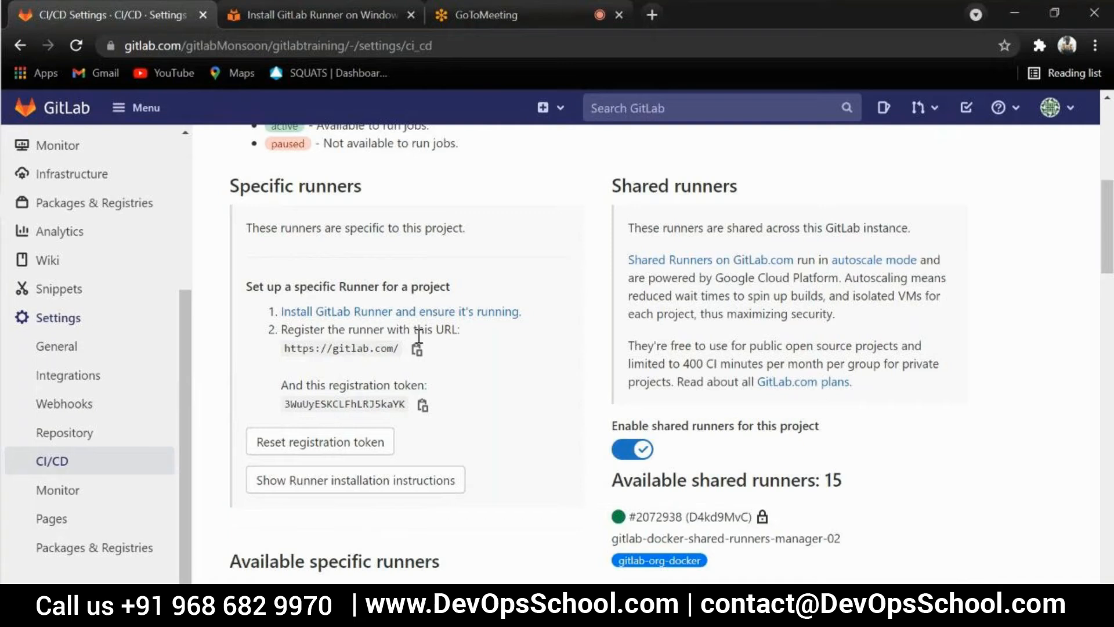
pyautogui.moveTo(397, 348); pyautogui.dragTo(283, 349)
pyautogui.click(517, 378)
pyautogui.moveTo(283, 347); pyautogui.dragTo(378, 365)
pyautogui.click(485, 351)
pyautogui.moveTo(368, 349); pyautogui.dragTo(333, 349)
pyautogui.click(506, 339)
pyautogui.hotkey('alt', 'Tab')
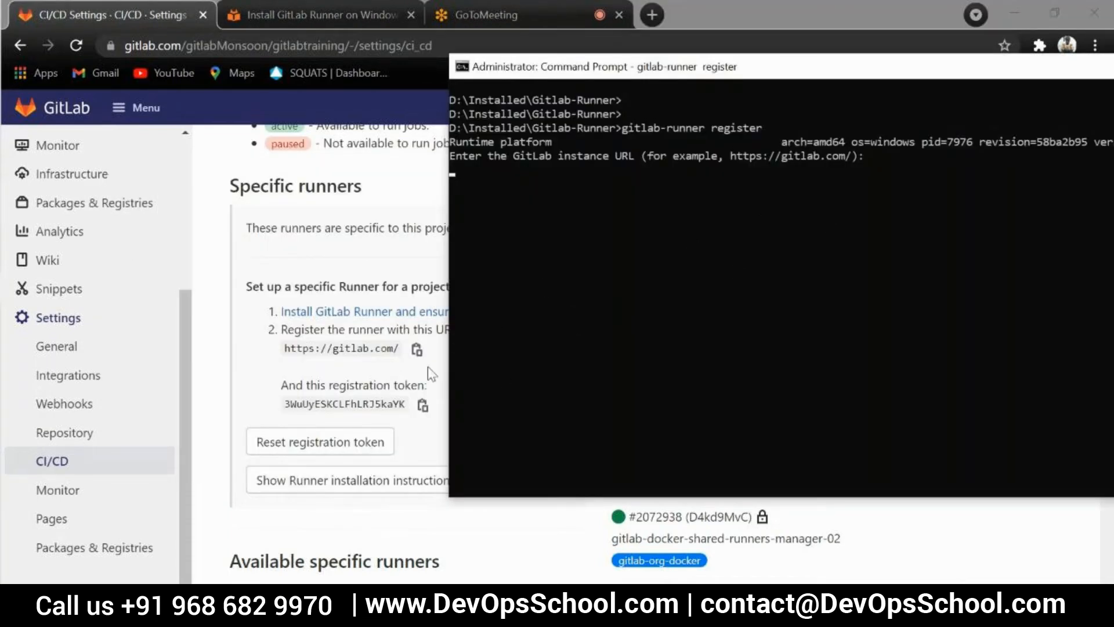
pyautogui.hotkey('alt', 'Tab')
pyautogui.click(417, 350)
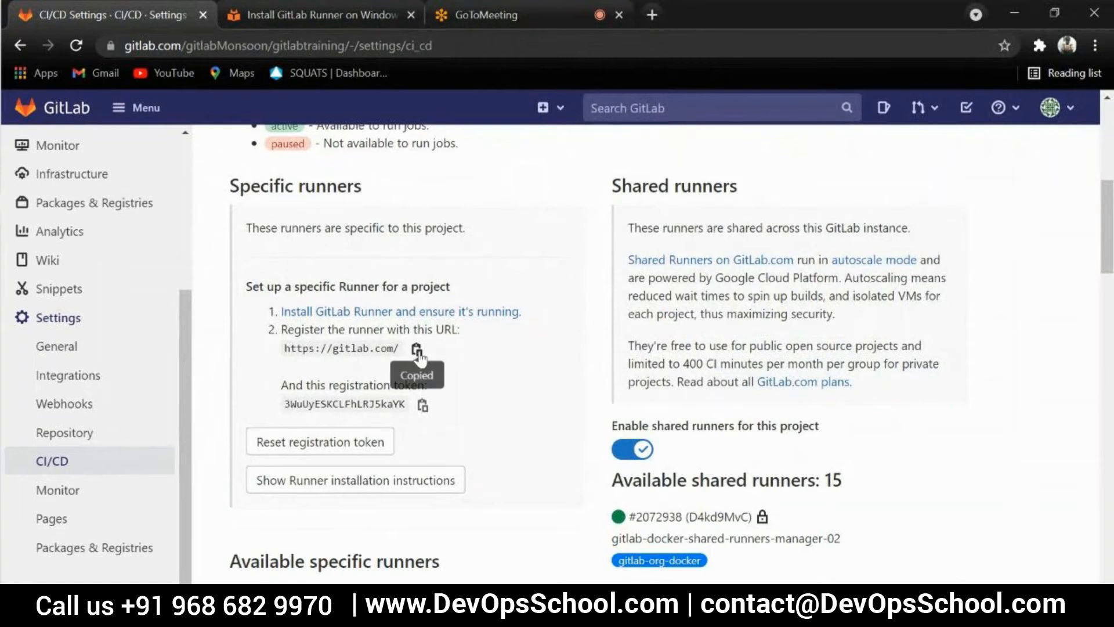
pyautogui.hotkey('alt', 'Tab')
pyautogui.hotkey('ctrl', 'v')
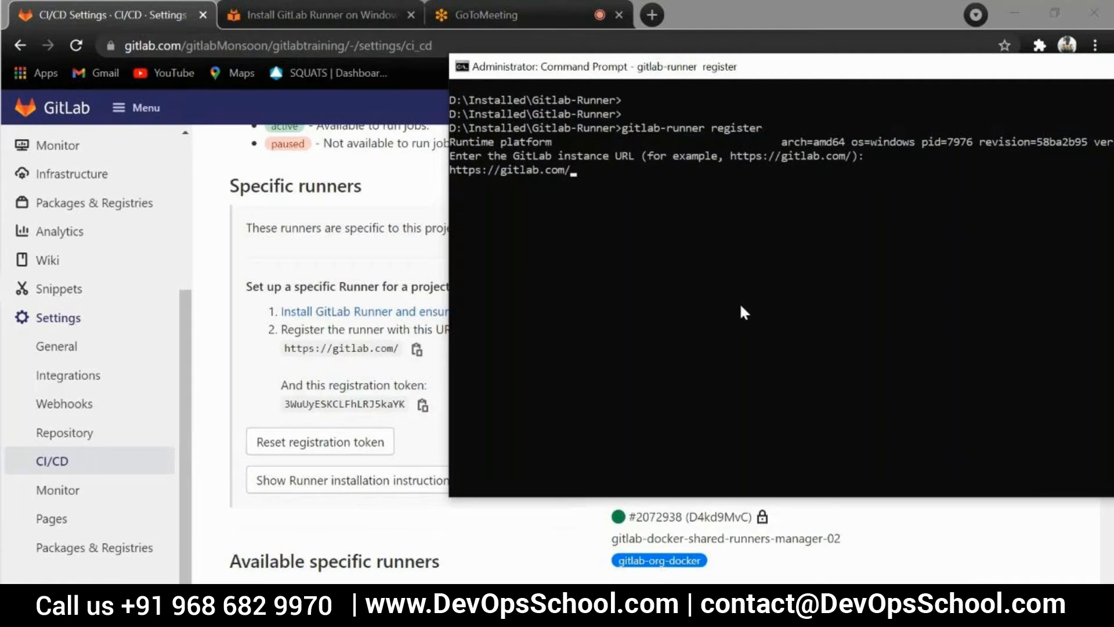
pyautogui.press('Return')
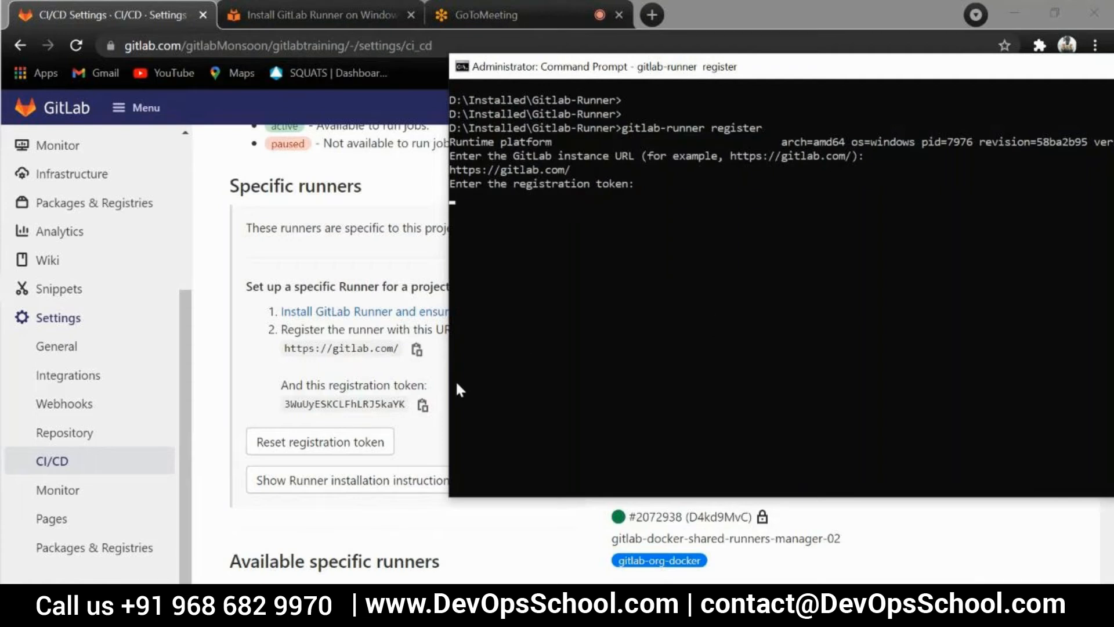
# Copy the registration token from the project's Specific runners section and submit it as the registration token in the Command Prompt
pyautogui.hotkey('alt', 'Tab')
pyautogui.click(422, 405)
pyautogui.hotkey('alt', 'Tab')
pyautogui.rightClick(635, 258)
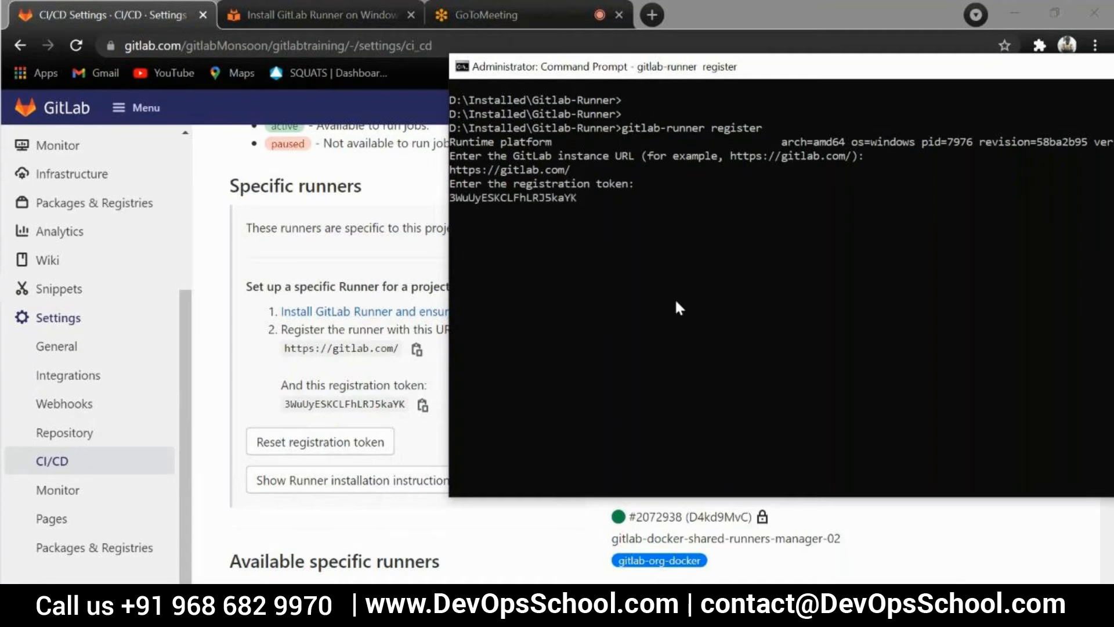
pyautogui.press('Return')
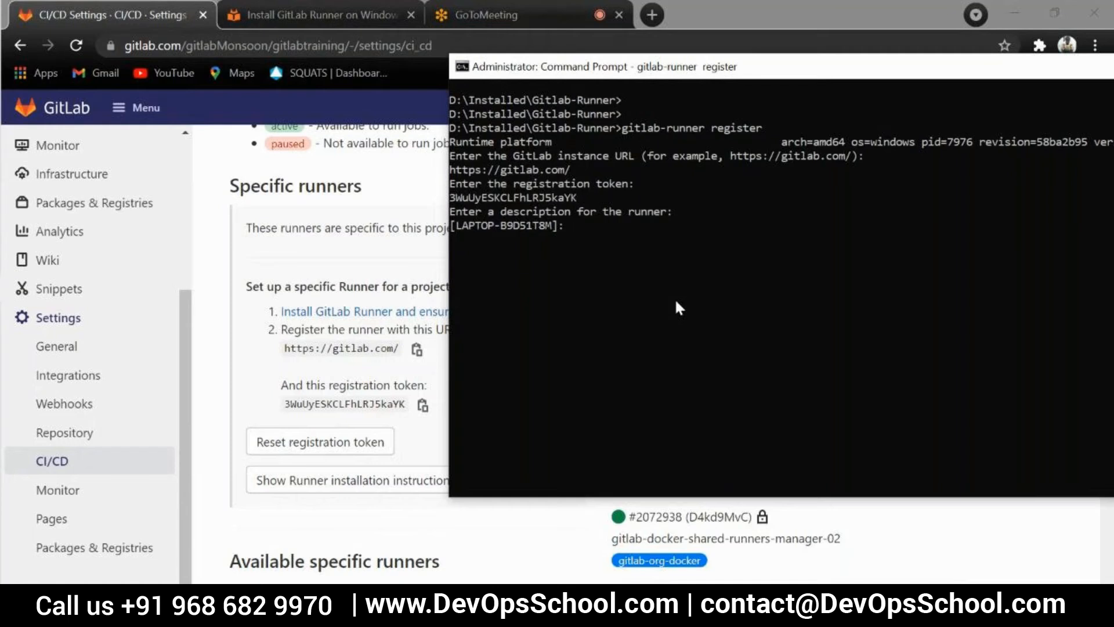
# Point out the docker-windows name under Available specific runners, and submit Windows as the new runner's description
pyautogui.write('Windows')
pyautogui.scroll(-3, 267, 557)
pyautogui.moveTo(236, 450); pyautogui.dragTo(360, 455)
pyautogui.hotkey('alt', 'Tab')
pyautogui.click(625, 327)
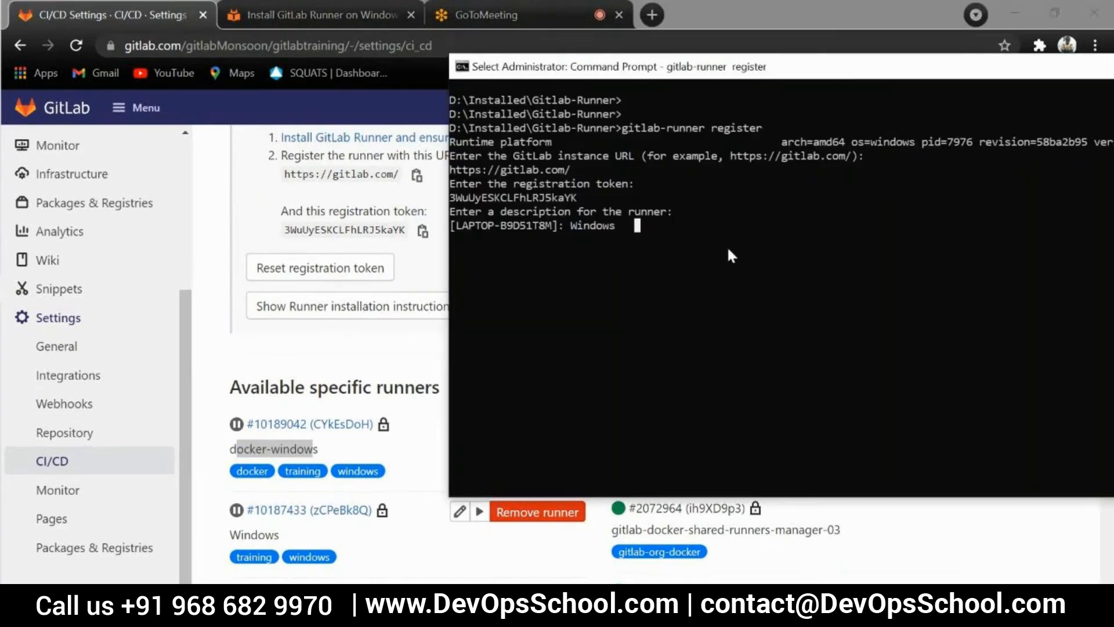
pyautogui.press('Escape')
pyautogui.press('Return')
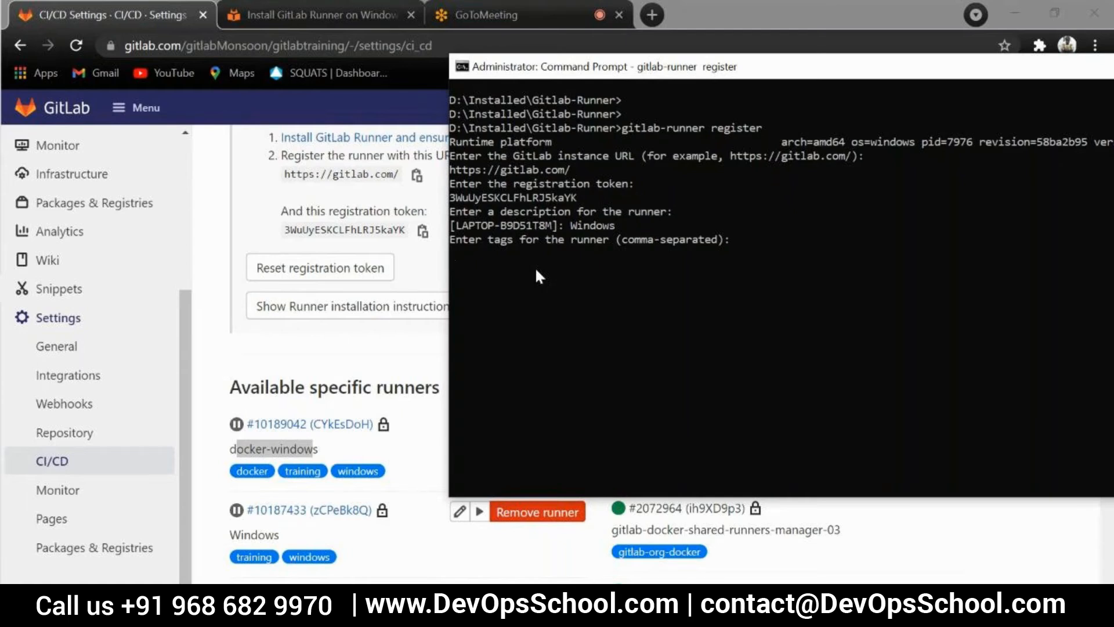
# Submit windows, training, on-prem as the tags for the runner
pyautogui.write('windows, training, on-prem')
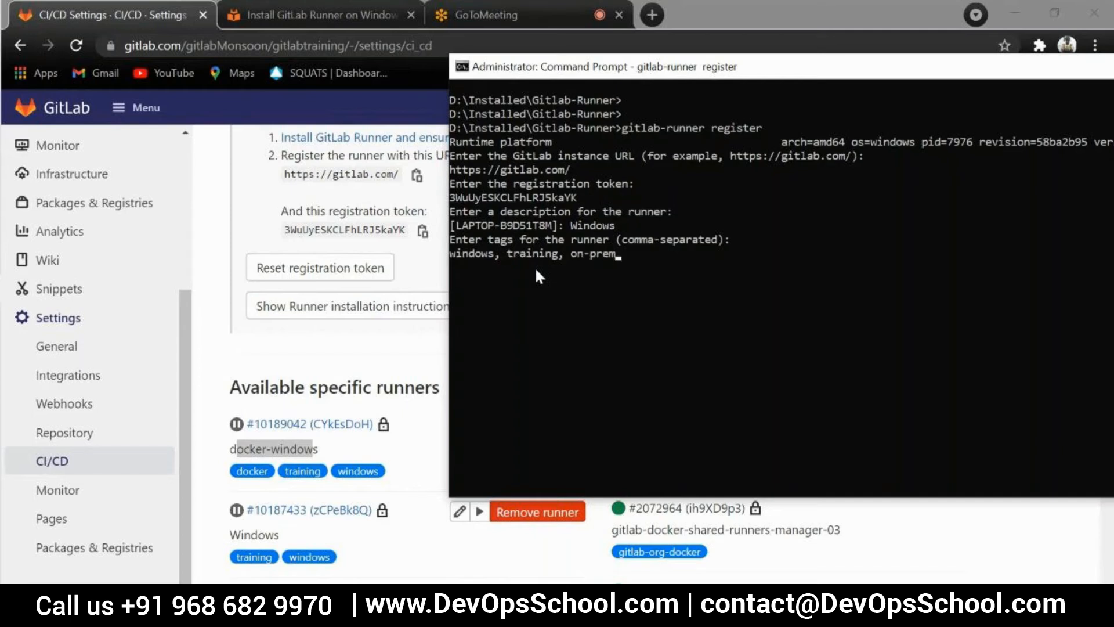
pyautogui.press('Return')
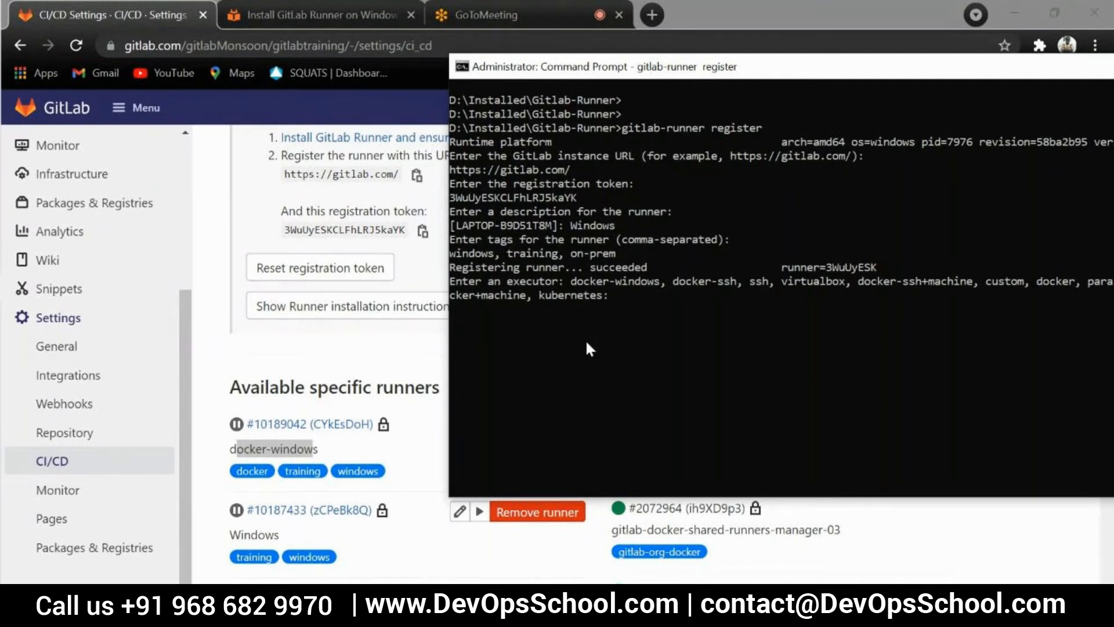
# Choose shell as the executor to complete the runner registration, and highlight the entered executor
pyautogui.write('shell')
pyautogui.moveTo(831, 77); pyautogui.dragTo(689, 63)
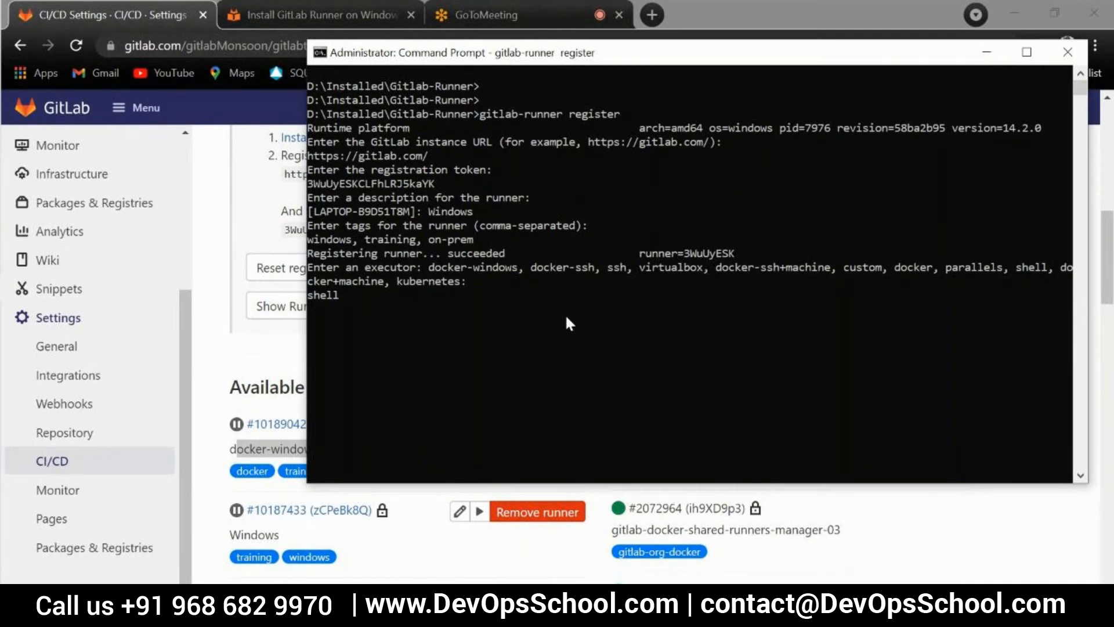
pyautogui.press('Return')
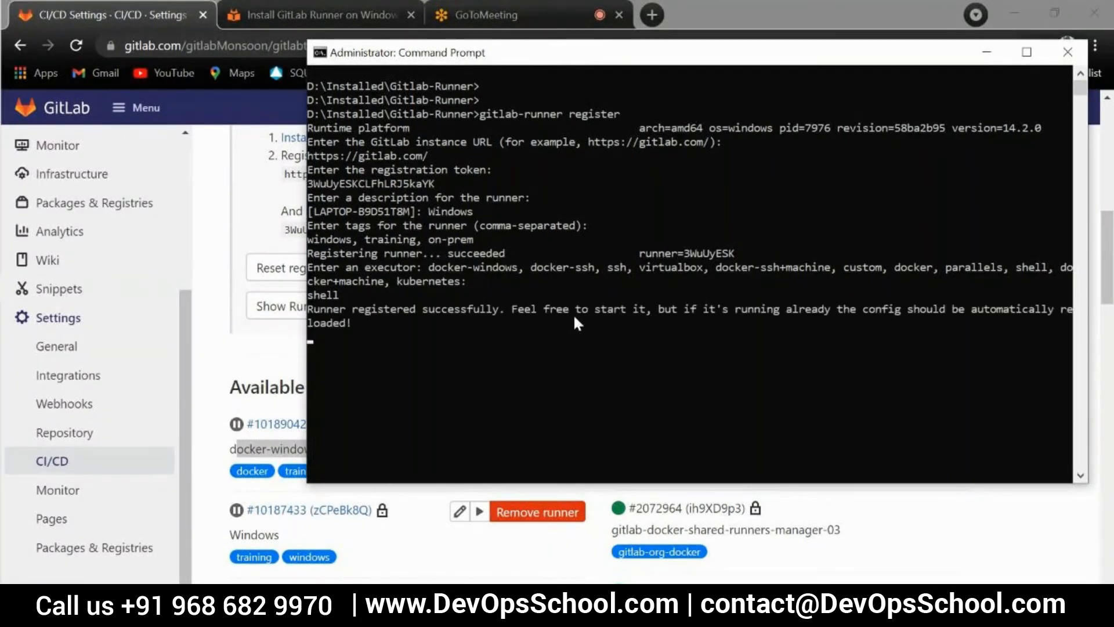
pyautogui.press('Return')
pyautogui.press('Return')
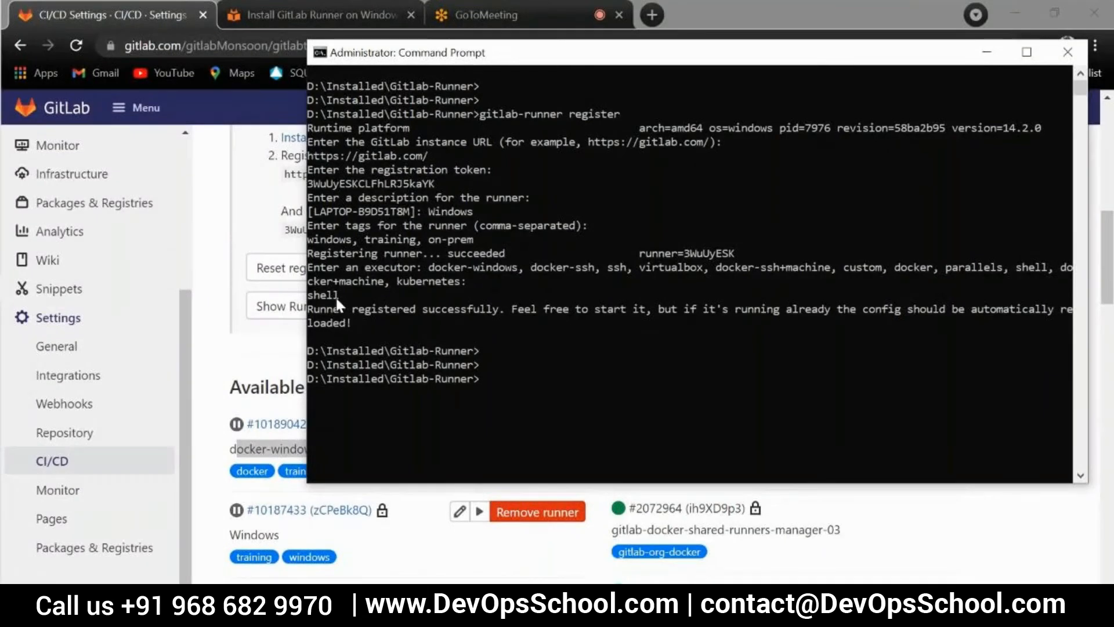
pyautogui.moveTo(339, 295); pyautogui.dragTo(311, 297)
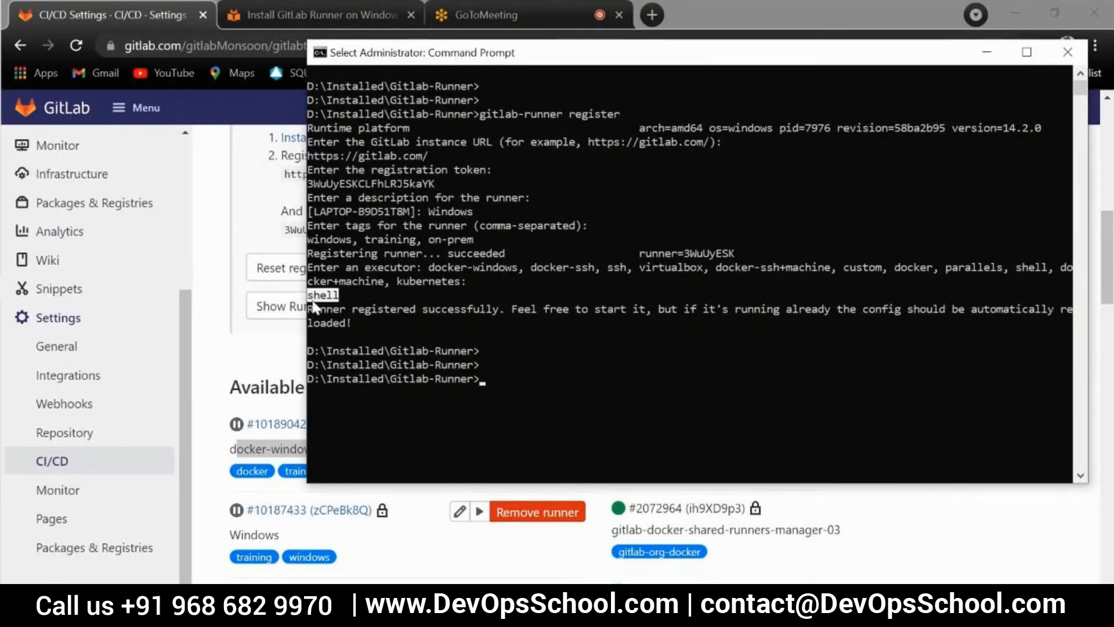
# Highlight docker-windows among the executor options listed in the Command Prompt registration output, then clear the highlight
pyautogui.click(450, 365)
pyautogui.click(469, 365)
pyautogui.click(219, 383)
pyautogui.hotkey('alt', 'Tab')
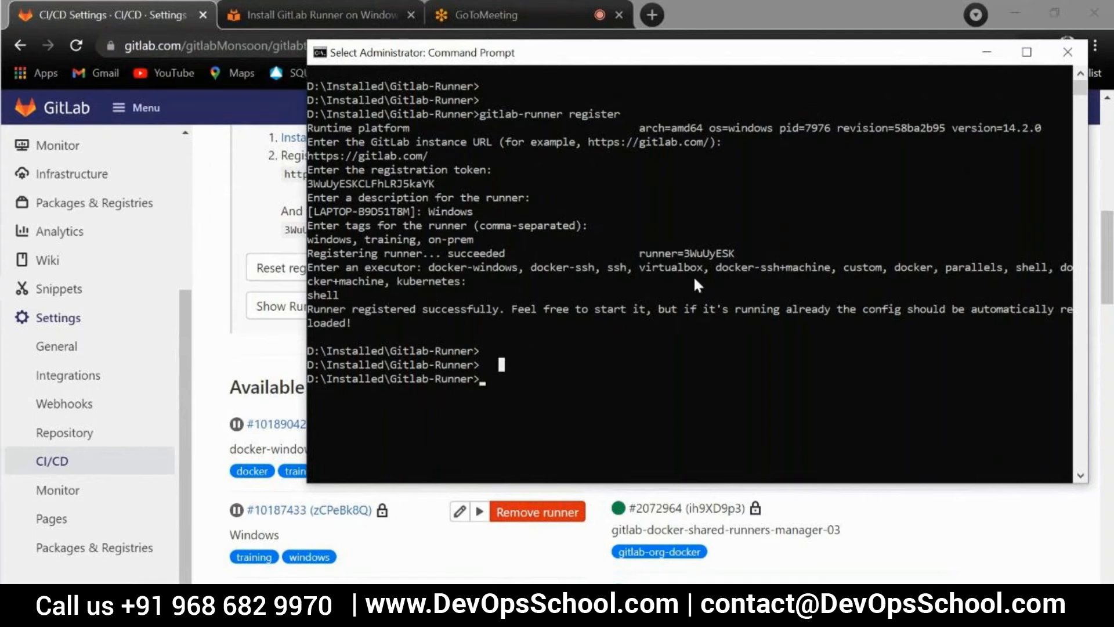
pyautogui.moveTo(430, 268); pyautogui.dragTo(518, 268)
pyautogui.click(496, 280)
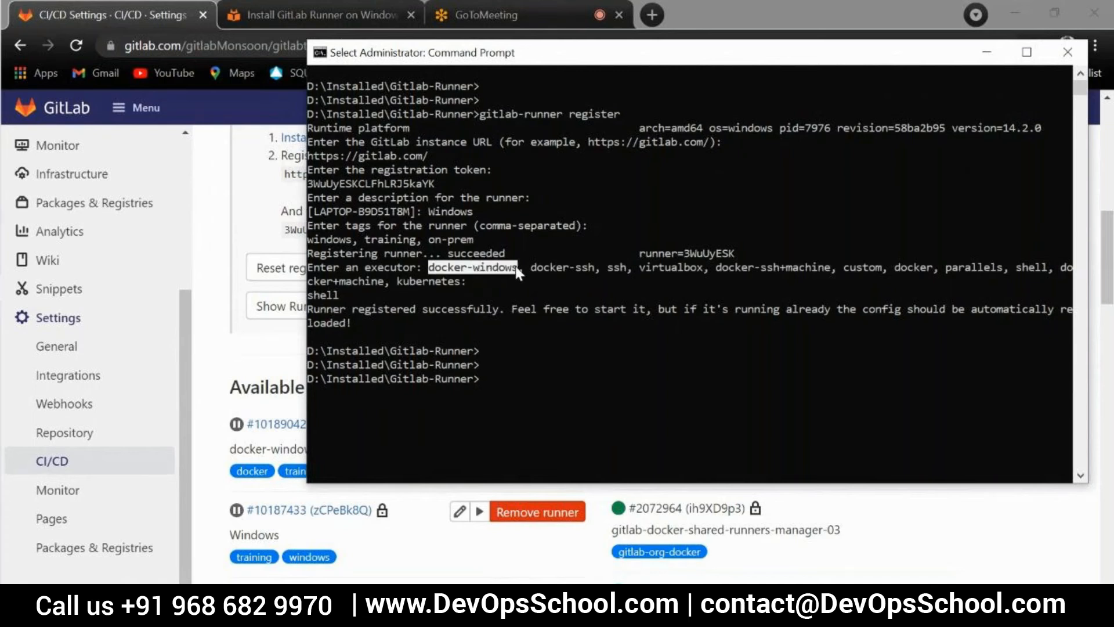
pyautogui.click(527, 379)
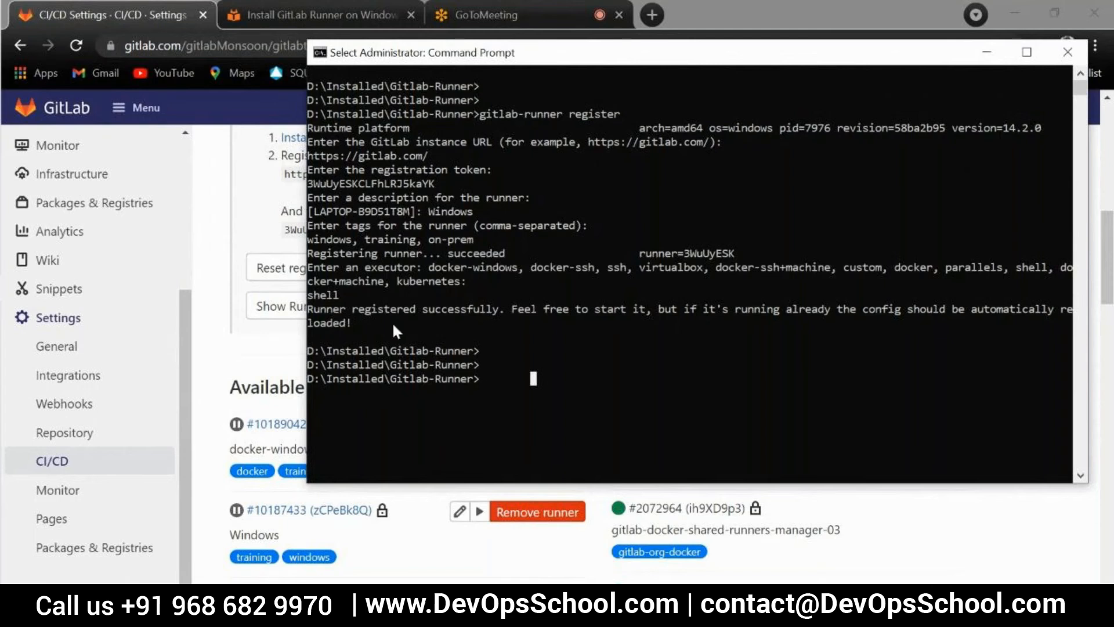
# Switch to the browser, reload the project's CI/CD settings and expand Runners to find the newly registered Windows runner
pyautogui.click(252, 324)
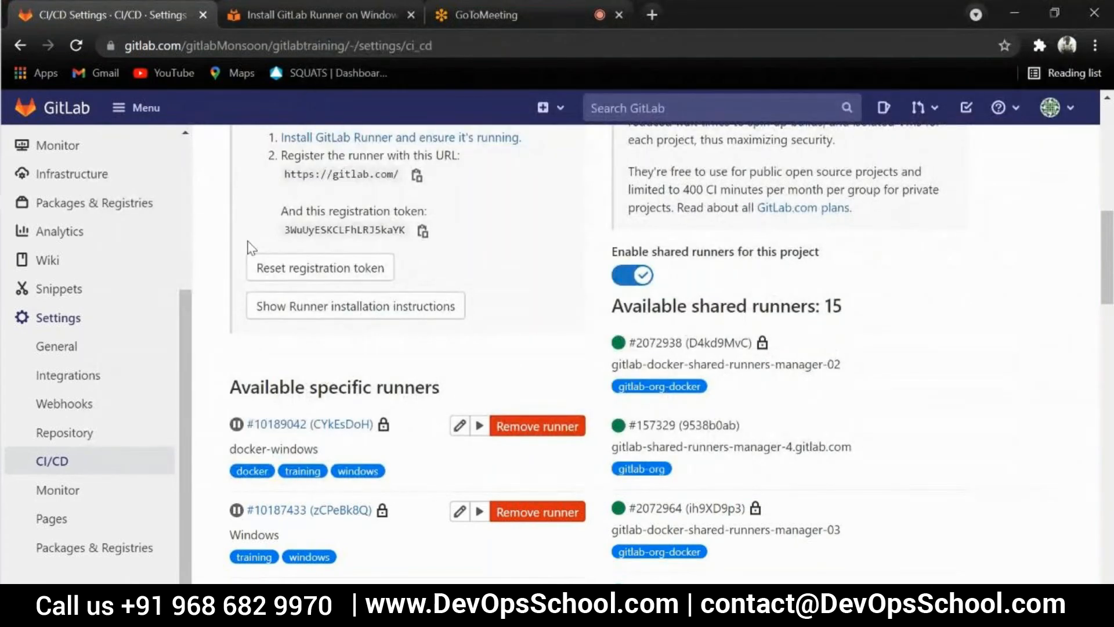
pyautogui.hotkey('alt', 'Tab')
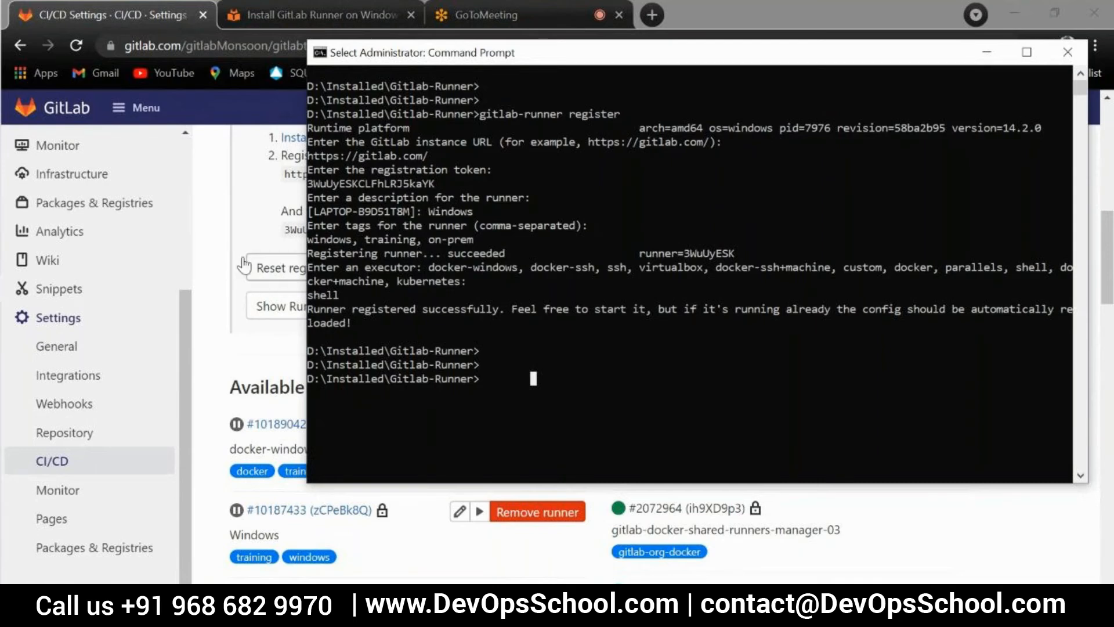
pyautogui.click(213, 228)
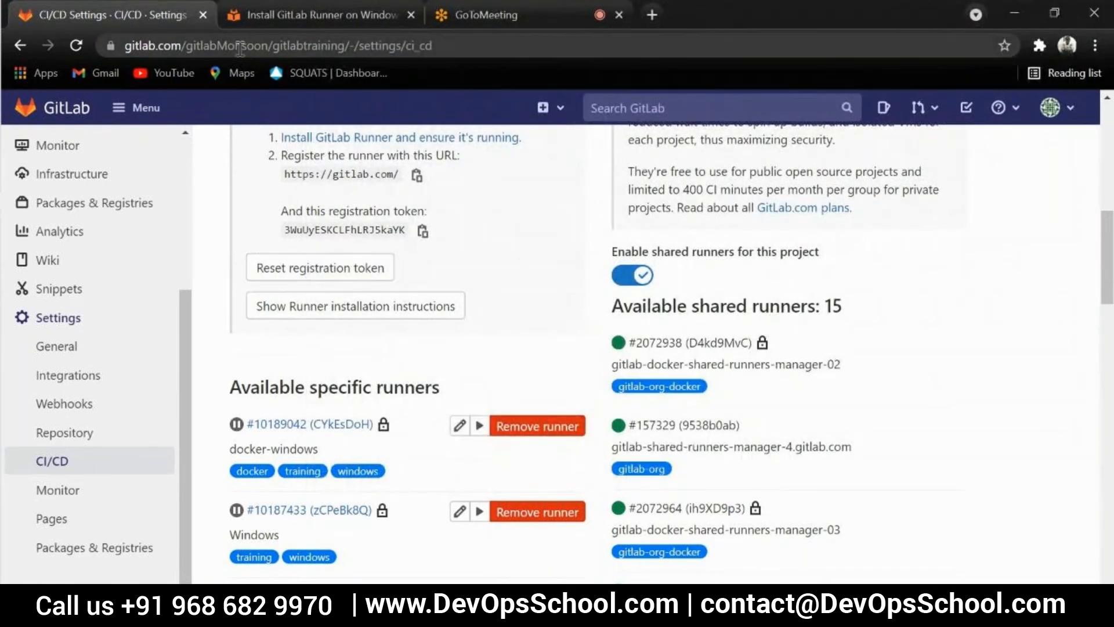
pyautogui.hotkey('alt', 'Tab')
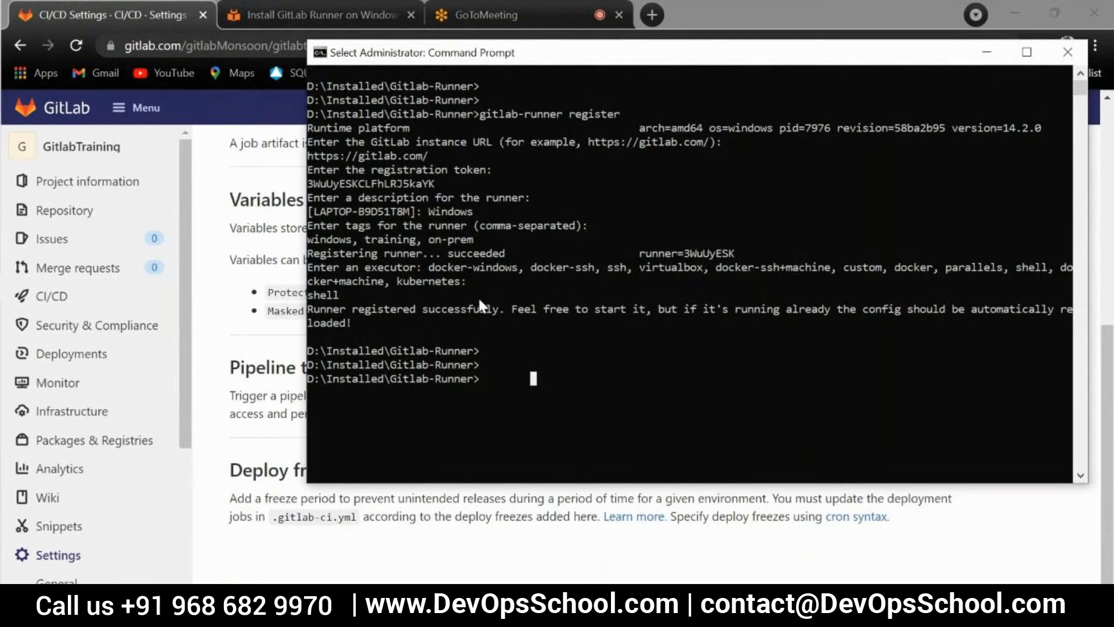
pyautogui.hotkey('alt', 'Tab')
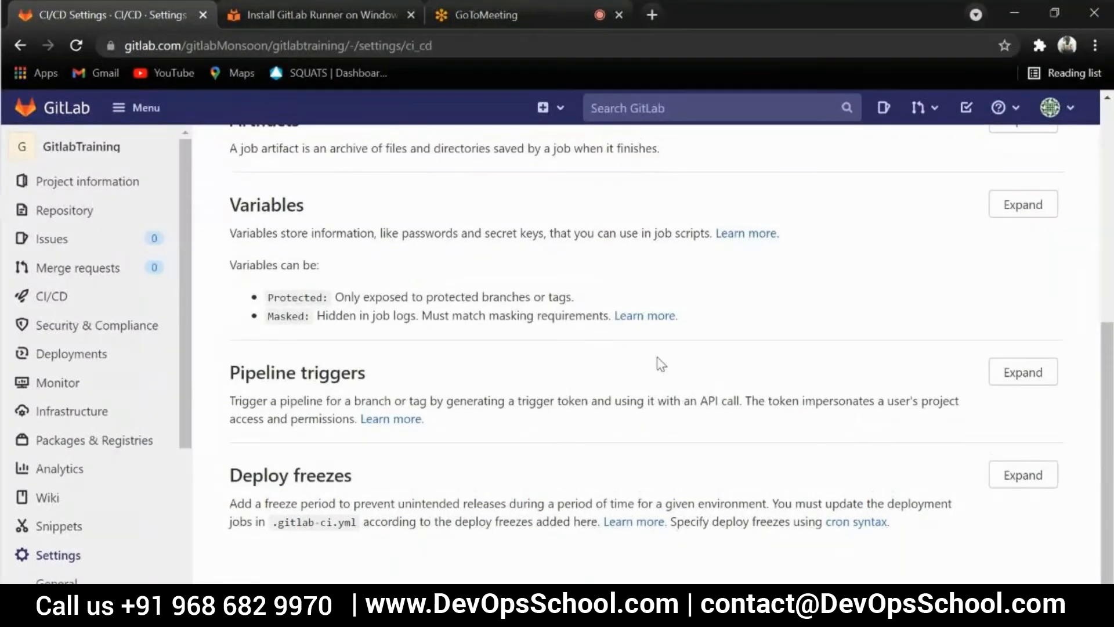
pyautogui.scroll(6, 584, 384)
pyautogui.scroll(1, 600, 381)
pyautogui.scroll(-2, 812, 421)
pyautogui.click(1020, 357)
pyautogui.scroll(-10, 278, 393)
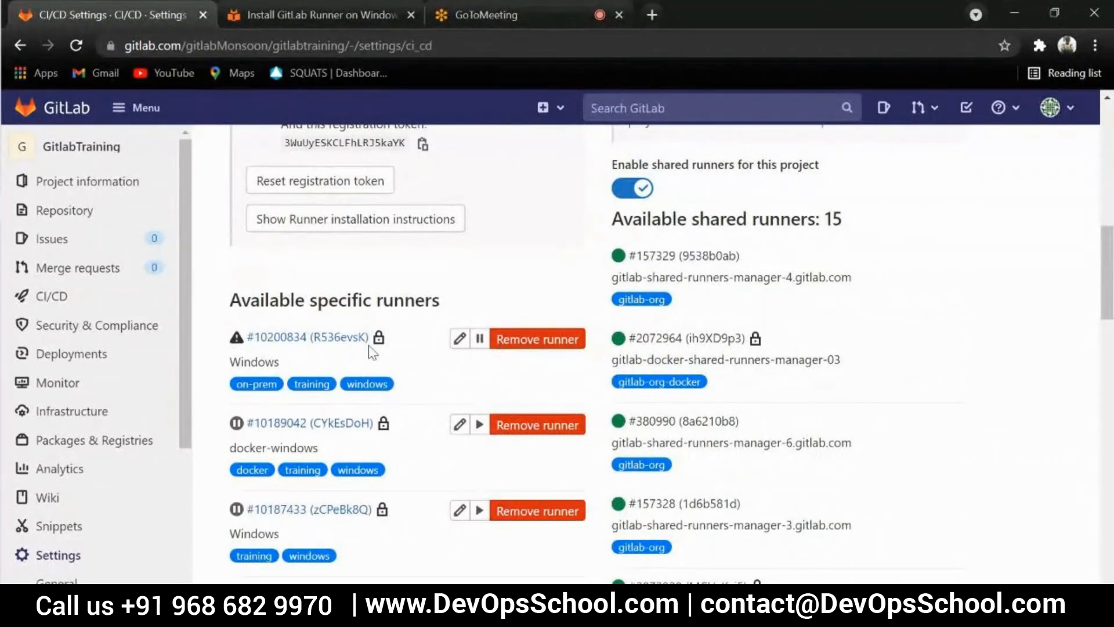
pyautogui.moveTo(238, 343)
# Refresh the CI/CD settings once more and expand Runners to recheck the status of the on-prem Windows runner
pyautogui.click(346, 51)
pyautogui.press('Return')
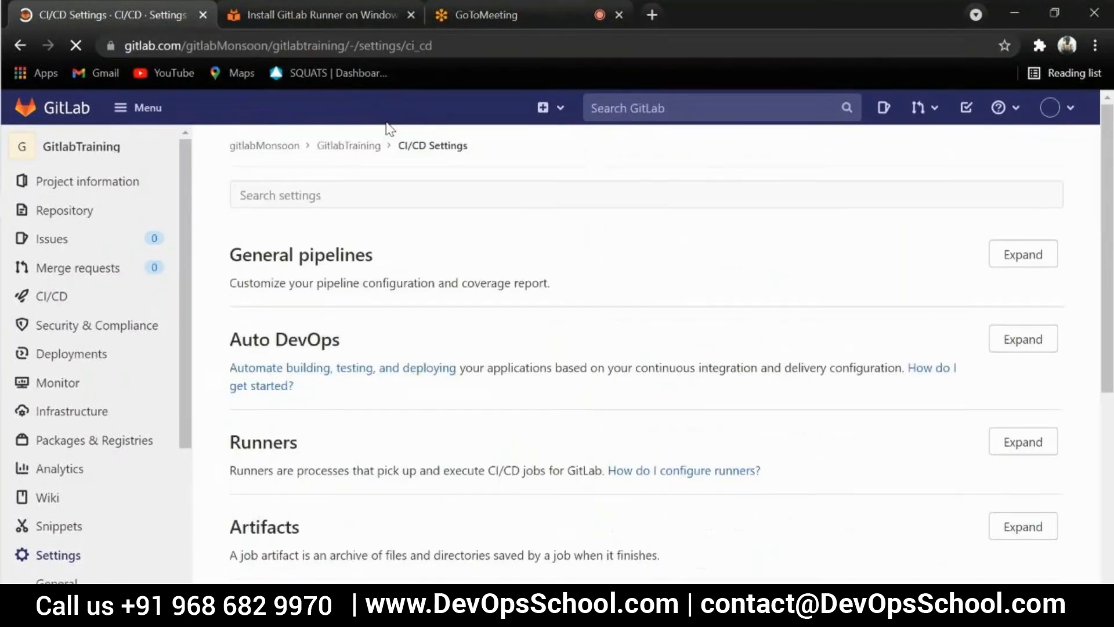
pyautogui.scroll(3, 523, 324)
pyautogui.click(1021, 378)
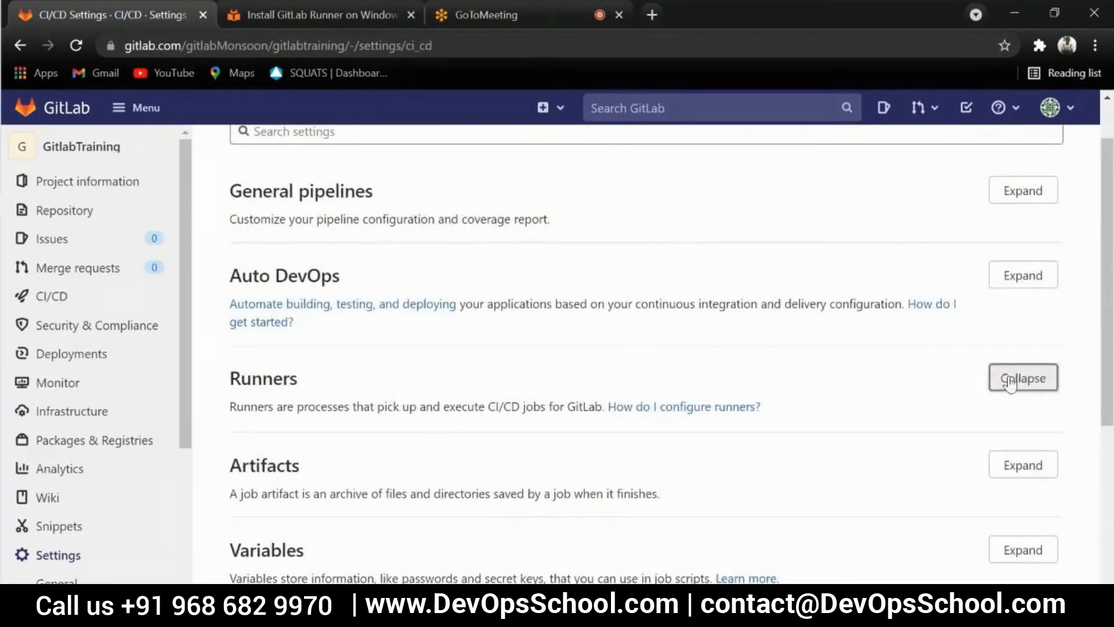
pyautogui.scroll(-6, 458, 325)
pyautogui.scroll(-3, 459, 325)
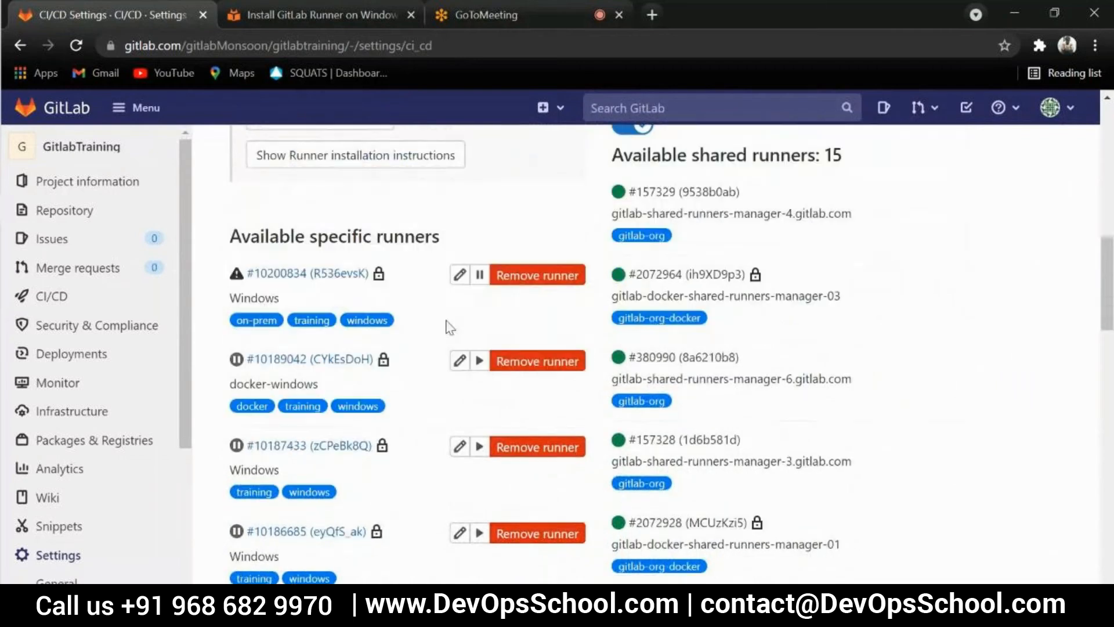
pyautogui.moveTo(236, 277)
# Compare the registration output in the Command Prompt with the new runner's entry under Available specific runners
pyautogui.hotkey('alt', 'Tab')
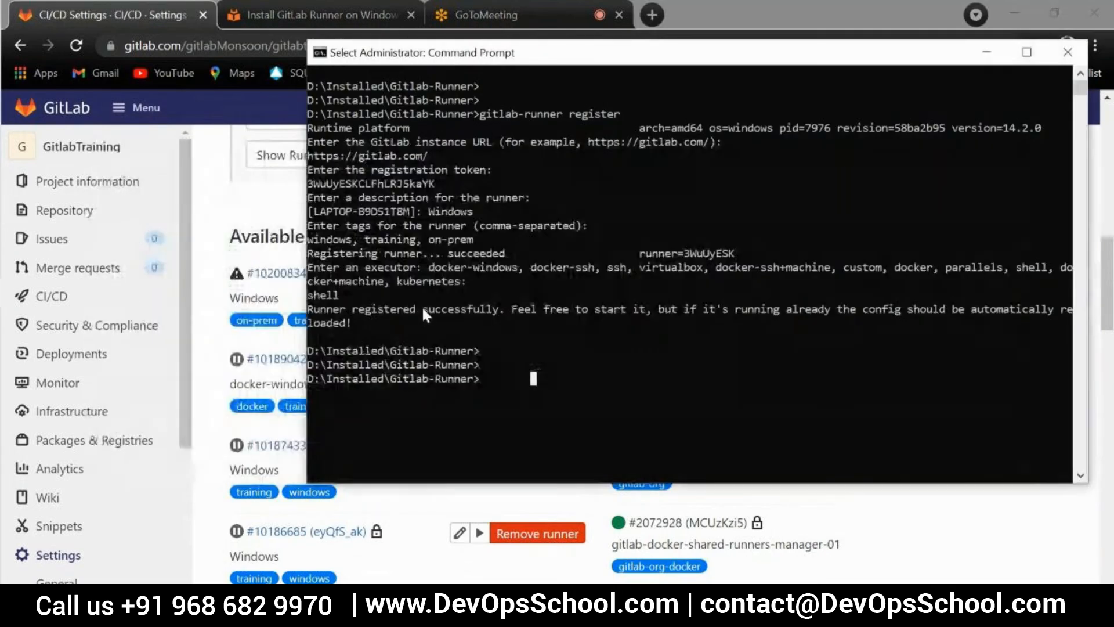
pyautogui.hotkey('alt', 'Tab')
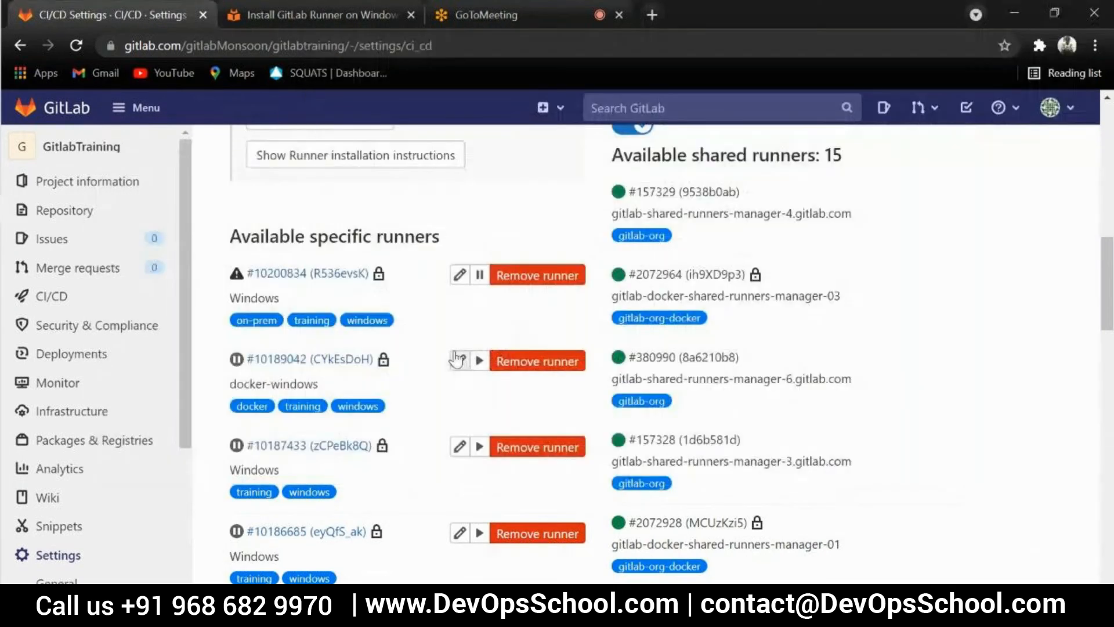
pyautogui.hotkey('alt', 'Tab')
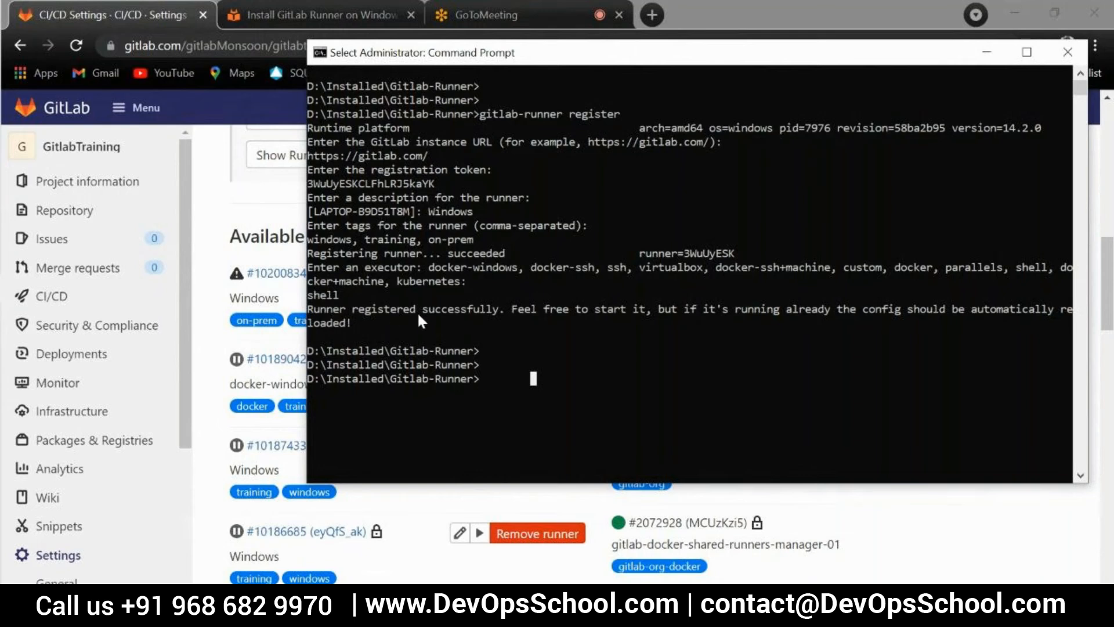
pyautogui.hotkey('alt', 'Tab')
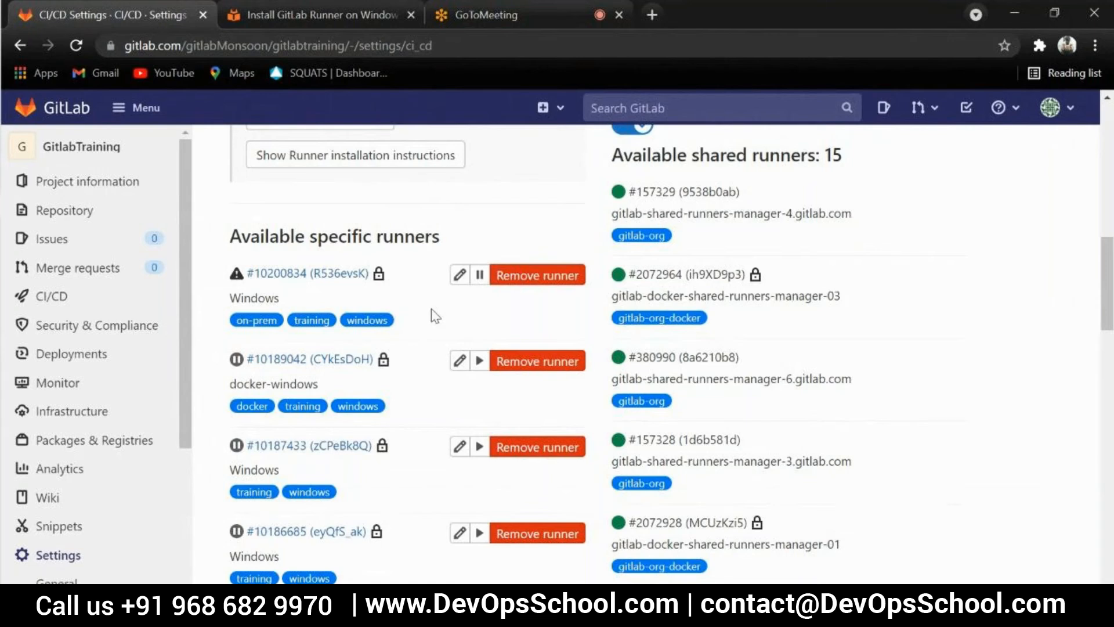
pyautogui.scroll(2, 435, 316)
pyautogui.scroll(-1, 513, 321)
pyautogui.scroll(-1, 437, 360)
# Switch to the Command Prompt and run gitlab-runner verify to check the registered runners
pyautogui.hotkey('alt', 'Tab')
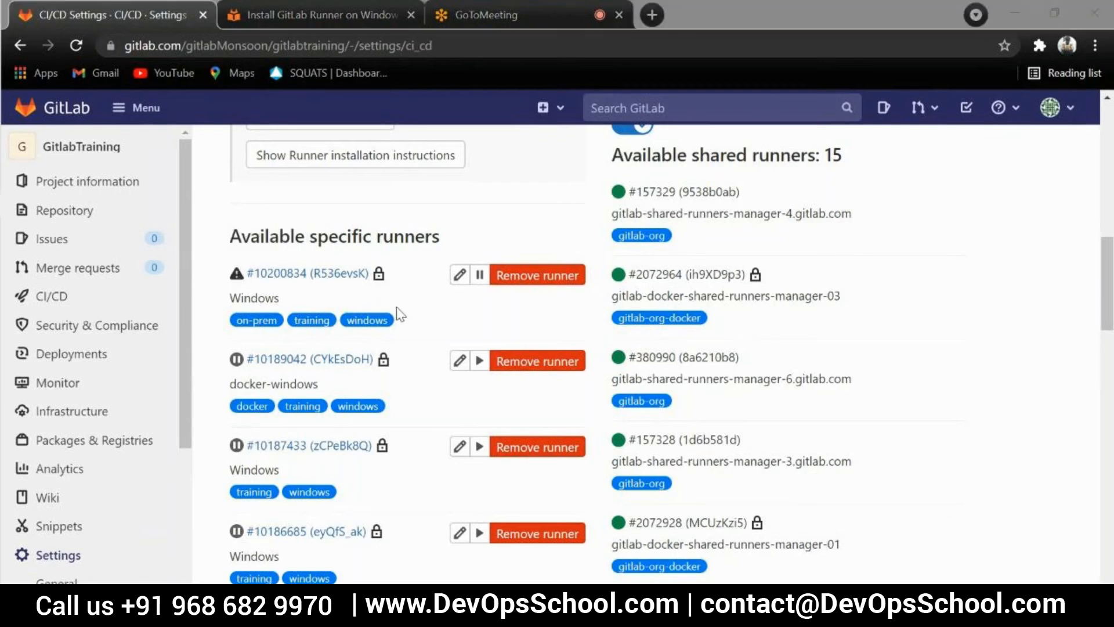
pyautogui.click(532, 383)
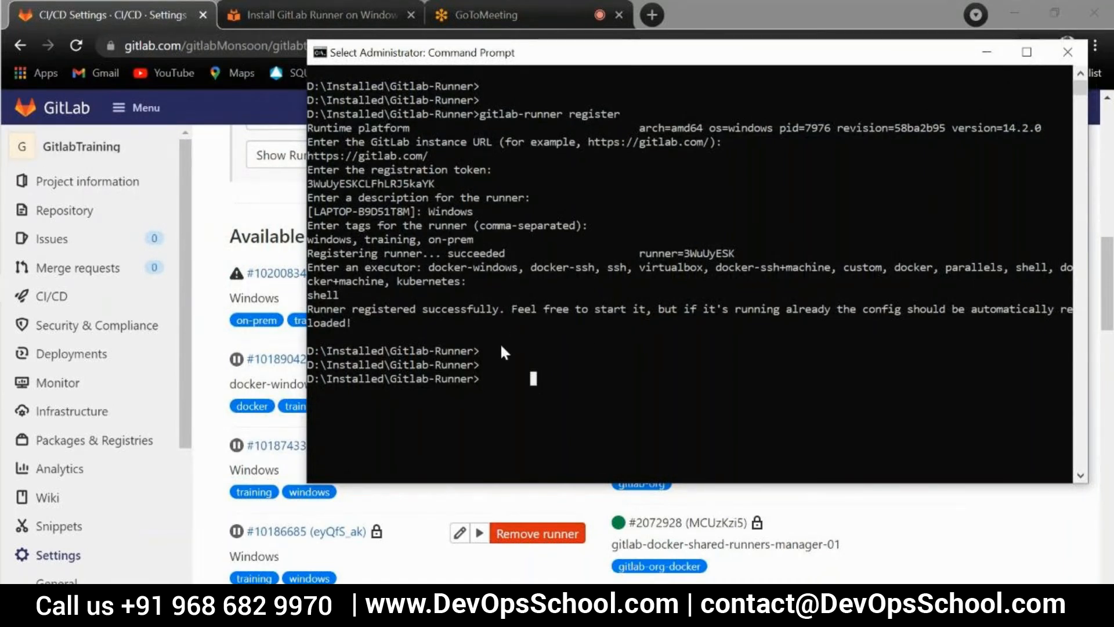
pyautogui.press('BackSpace')
pyautogui.press('BackSpace')
pyautogui.press('BackSpace')
pyautogui.press('BackSpace')
pyautogui.press('BackSpace')
pyautogui.press('BackSpace')
pyautogui.press('BackSpace')
pyautogui.press('BackSpace')
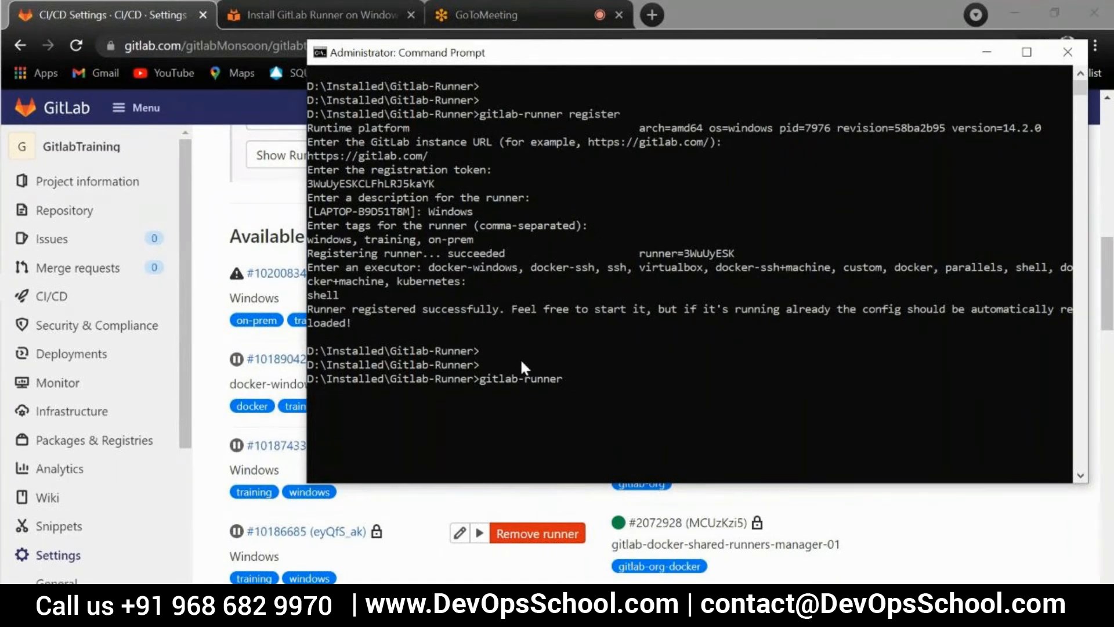
pyautogui.write('verify')
pyautogui.press('Return')
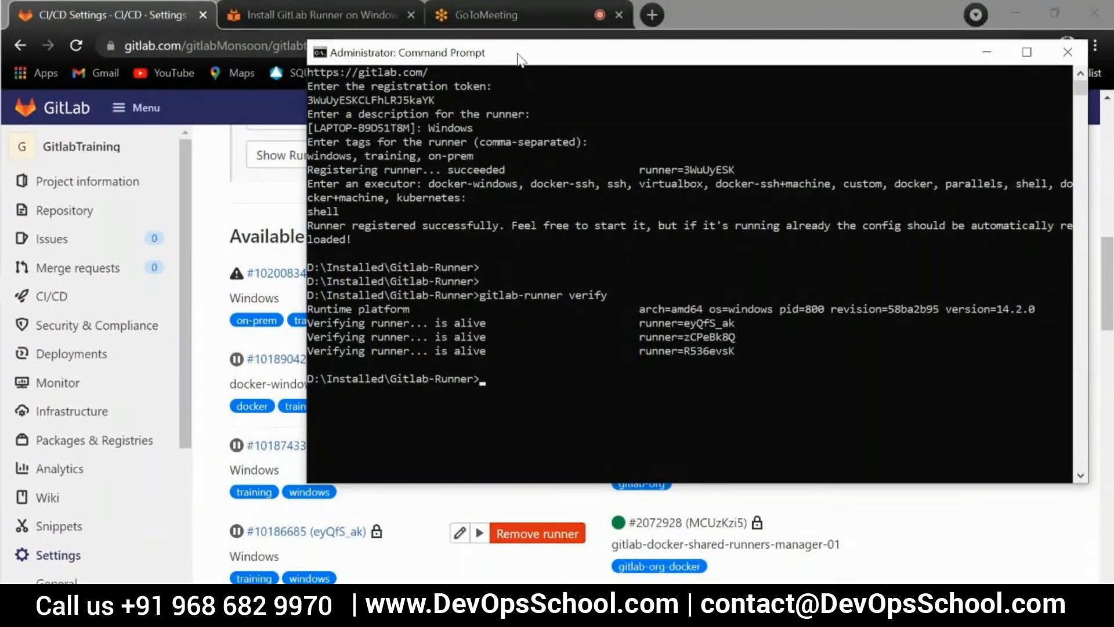
# Move the Command Prompt aside and highlight the new runner's identifier and alive status in the last verification line
pyautogui.moveTo(520, 54); pyautogui.dragTo(726, 47)
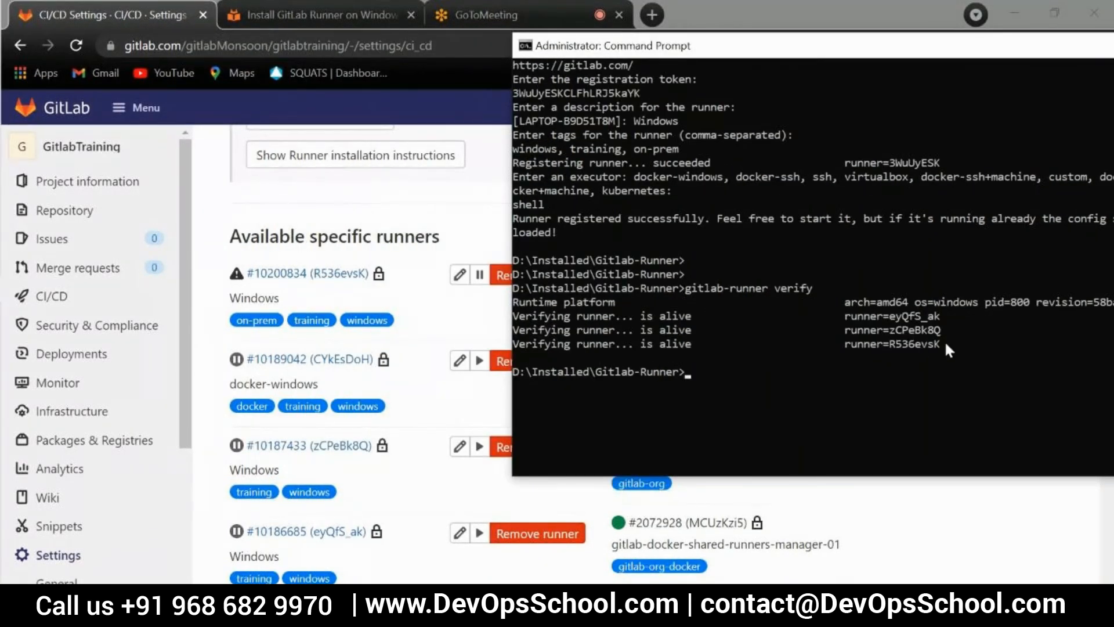
pyautogui.moveTo(939, 344); pyautogui.dragTo(892, 346)
pyautogui.click(796, 399)
pyautogui.moveTo(696, 342); pyautogui.dragTo(578, 344)
pyautogui.click(675, 399)
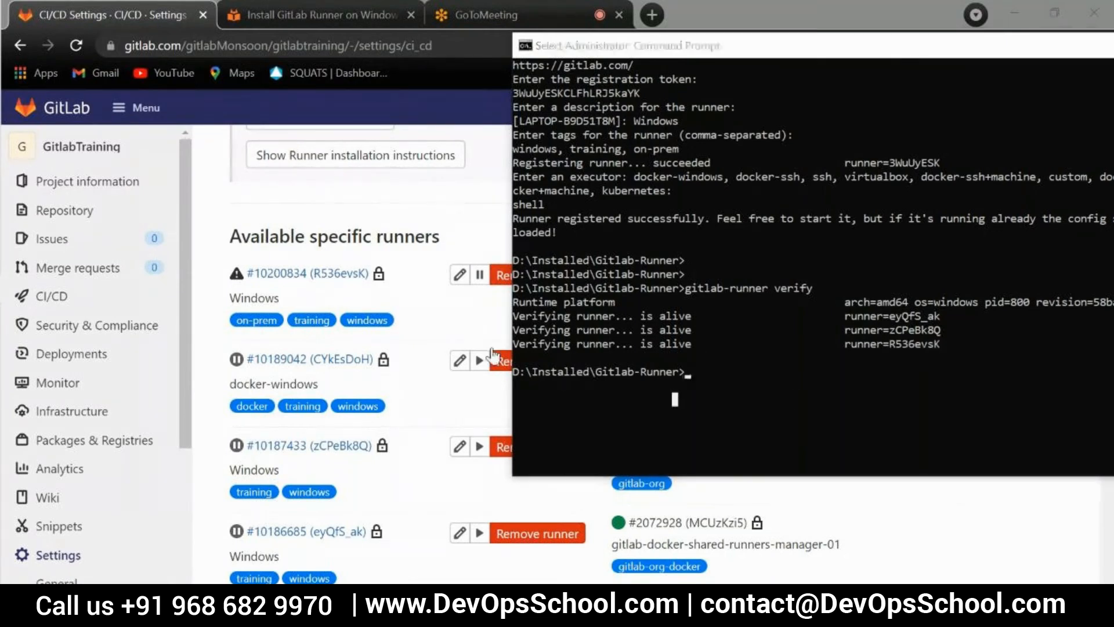
# Reload the CI/CD settings in the browser and expand Runners to inspect the on-prem Windows runner's status after verification
pyautogui.click(424, 342)
pyautogui.click(258, 51)
pyautogui.press('Return')
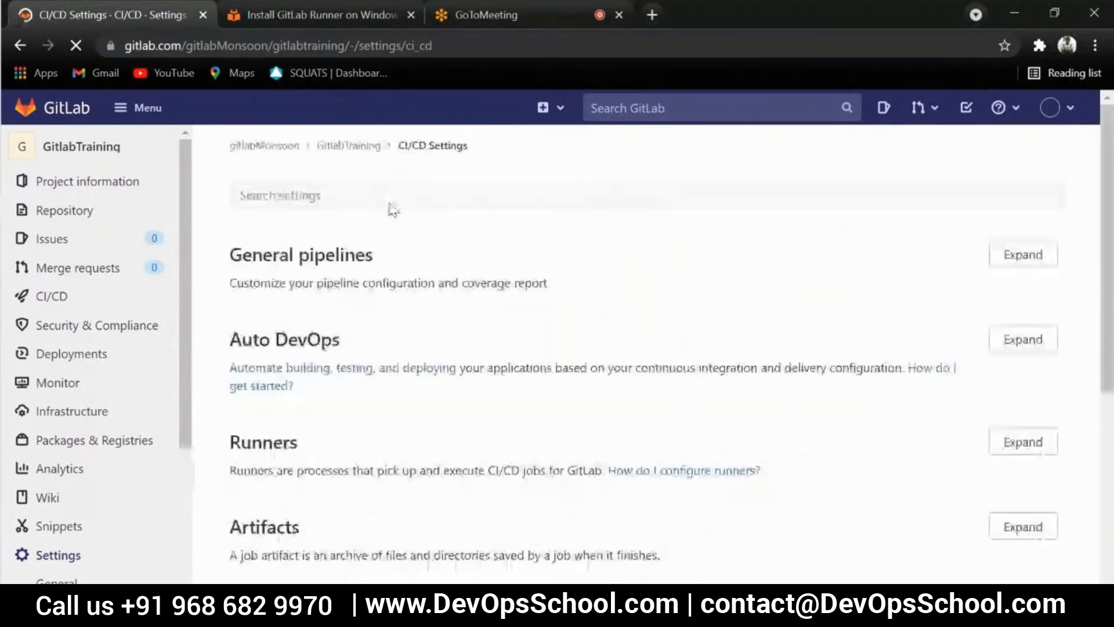
pyautogui.scroll(-5, 512, 288)
pyautogui.scroll(4, 517, 289)
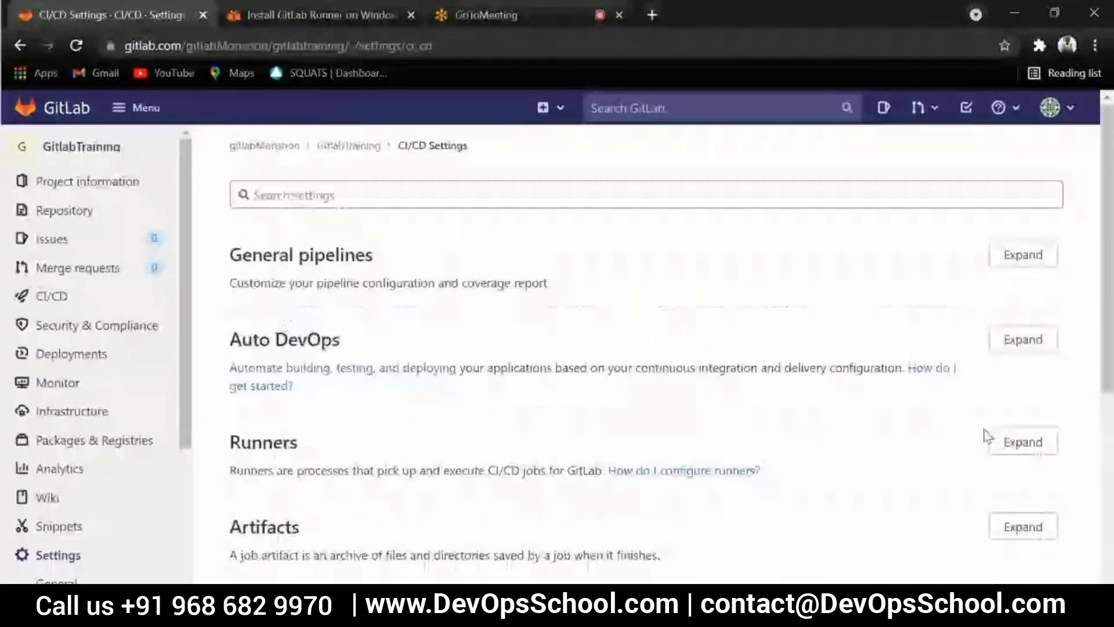
pyautogui.click(1039, 441)
pyautogui.scroll(-9, 490, 350)
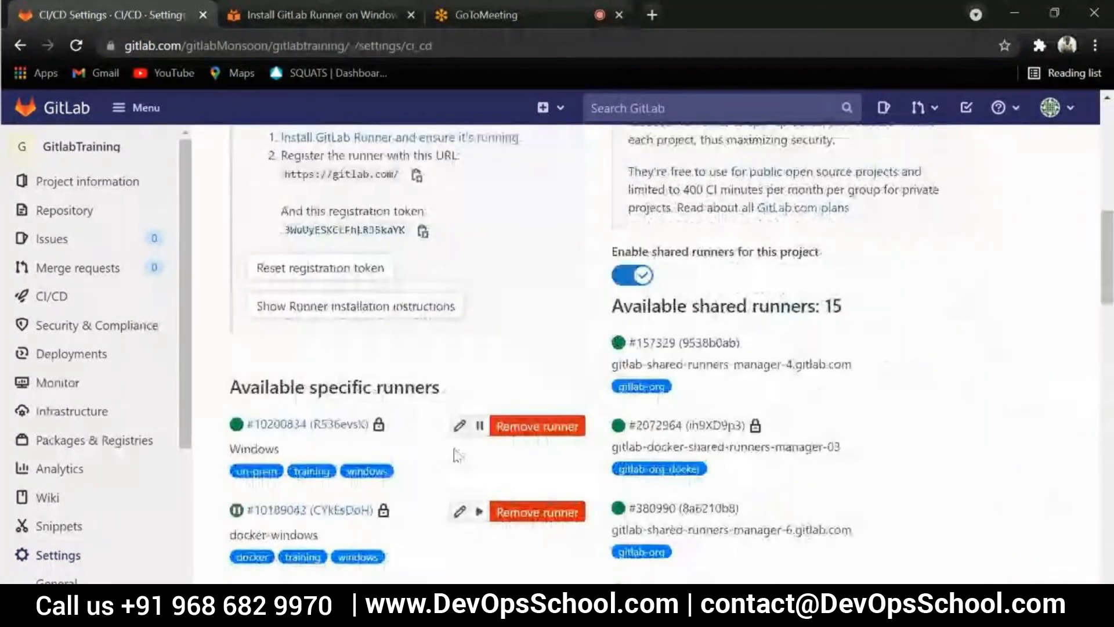
# Bring back the Command Prompt, move it over the page, and highlight the executor prompt with its shell answer
pyautogui.hotkey('alt', 'Tab')
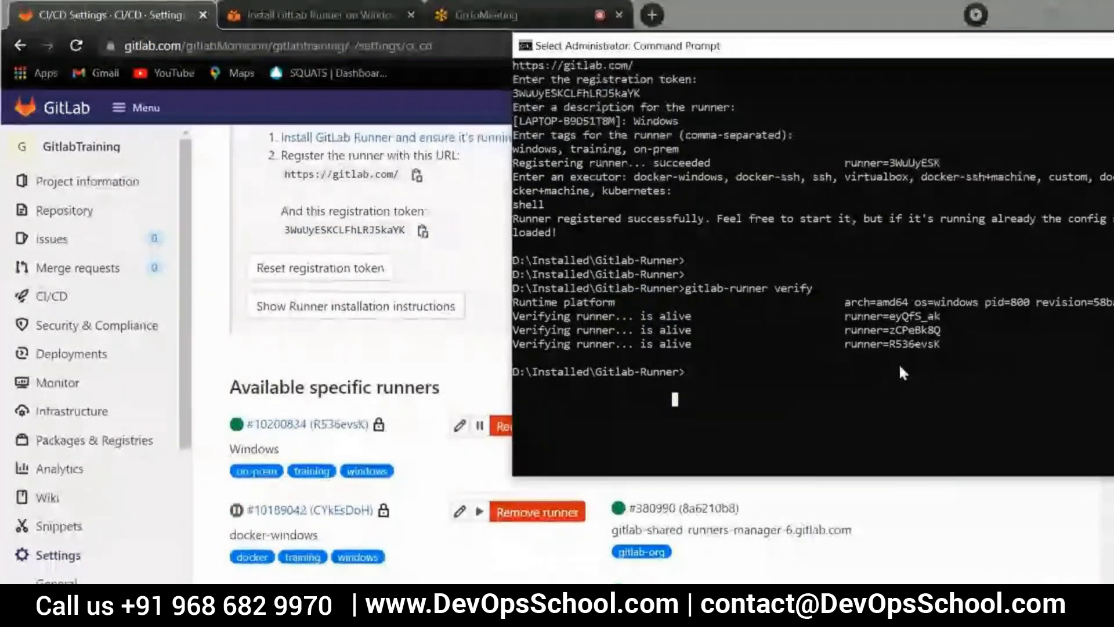
pyautogui.moveTo(797, 51); pyautogui.dragTo(523, 71)
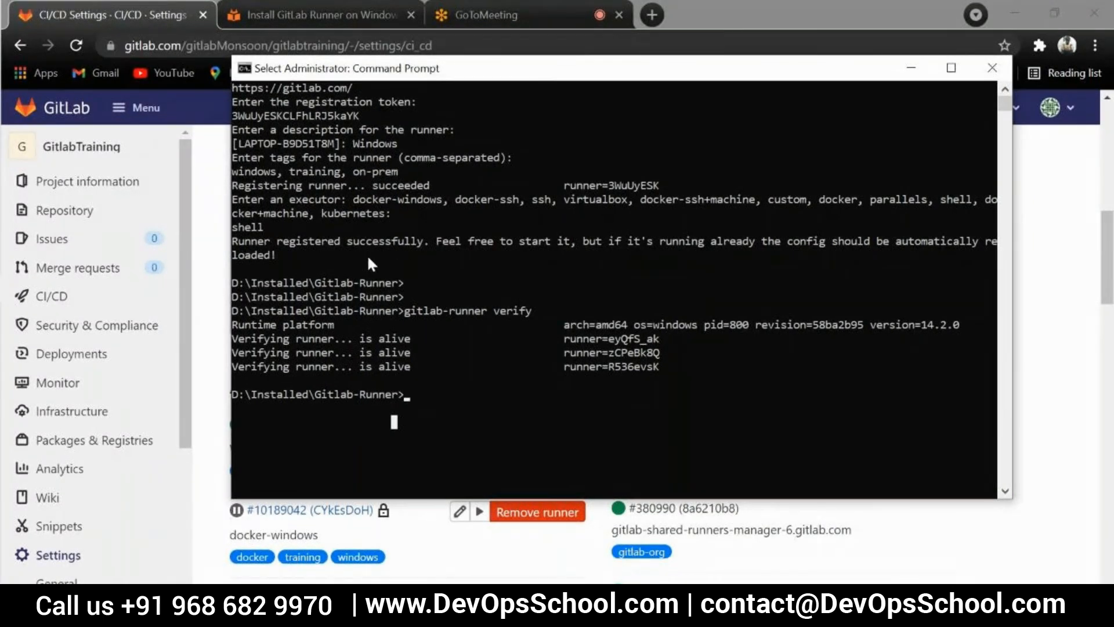
pyautogui.moveTo(266, 229); pyautogui.dragTo(228, 198)
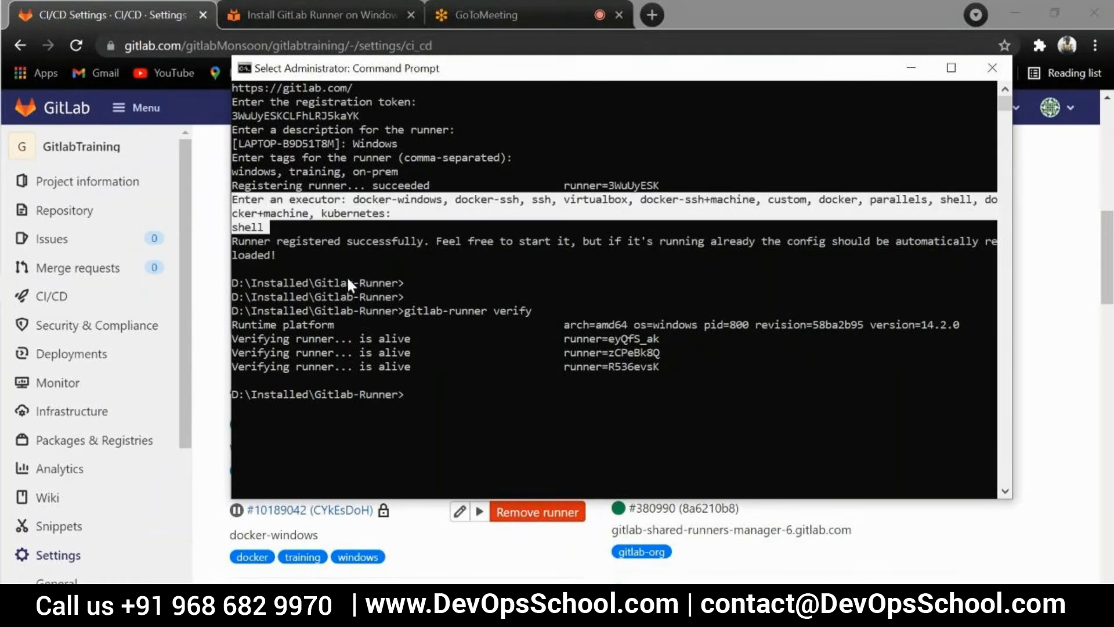
pyautogui.click(337, 255)
pyautogui.click(413, 285)
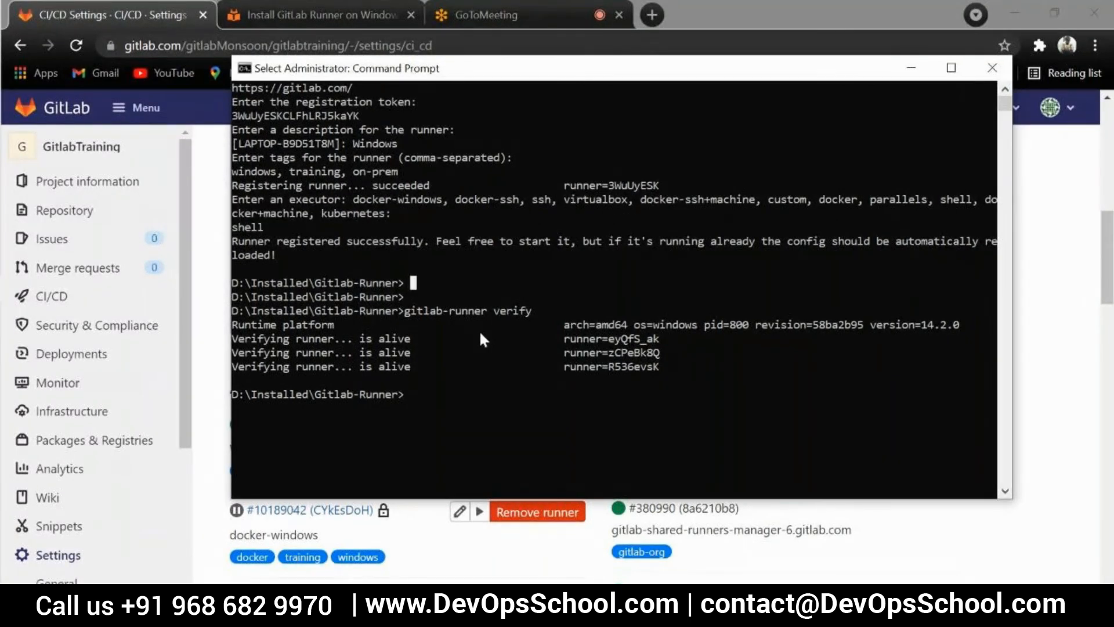
pyautogui.click(452, 396)
# Examine the on-prem Windows runner's status and entry under Available specific runners, cross-checking with the Command Prompt verification output
pyautogui.click(232, 436)
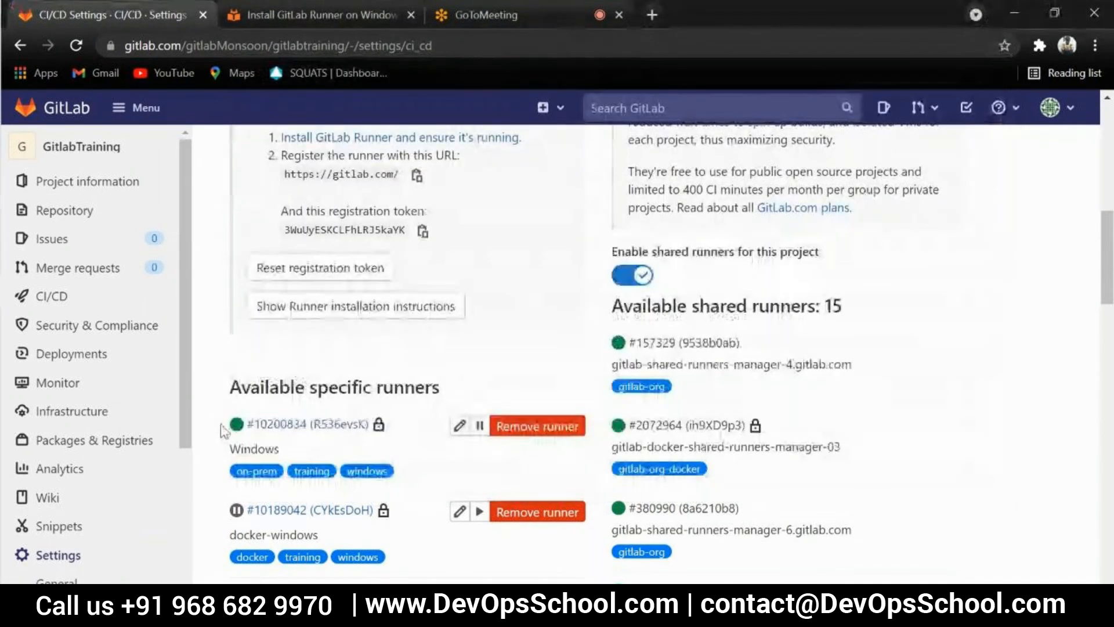
pyautogui.moveTo(239, 428)
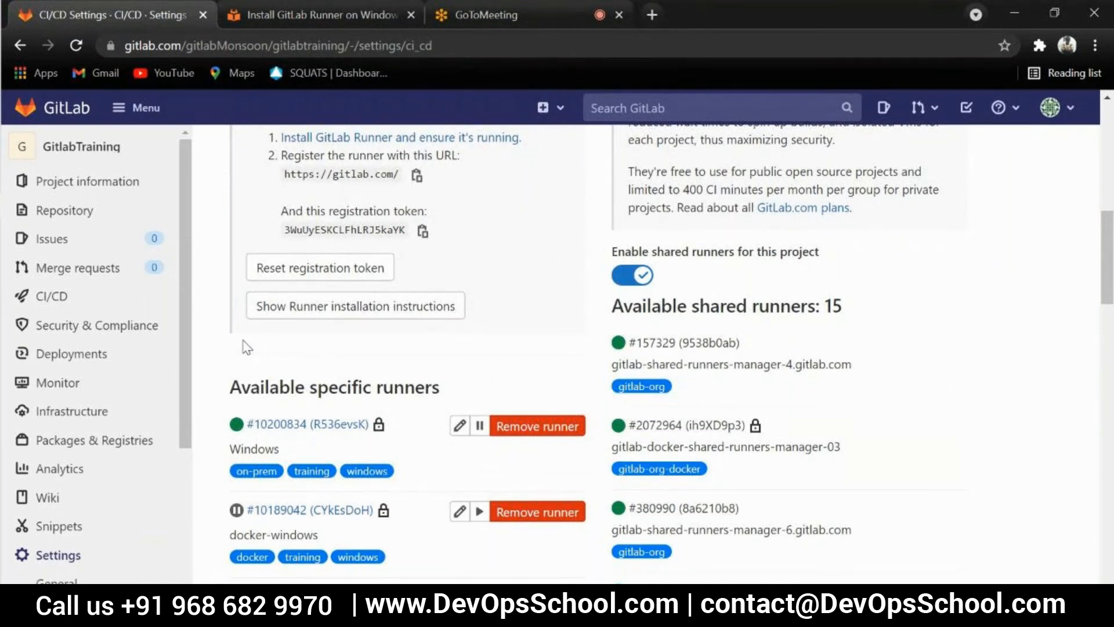
pyautogui.hotkey('alt', 'Tab')
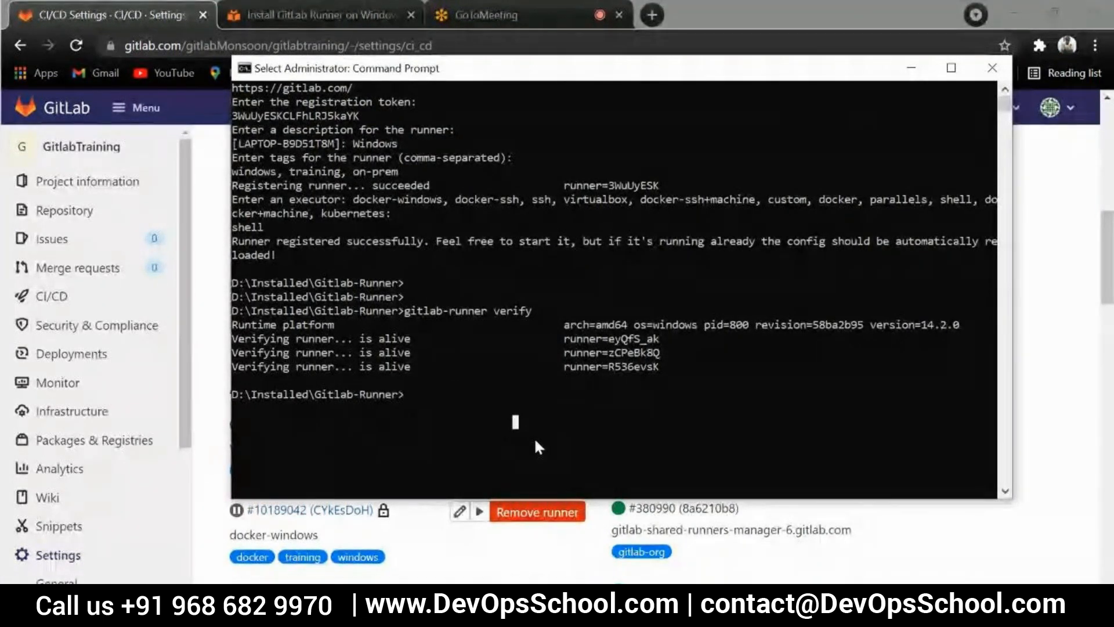
pyautogui.hotkey('alt', 'Tab')
pyautogui.hotkey('alt', 'Tab')
pyautogui.hotkey('alt', 'Tab')
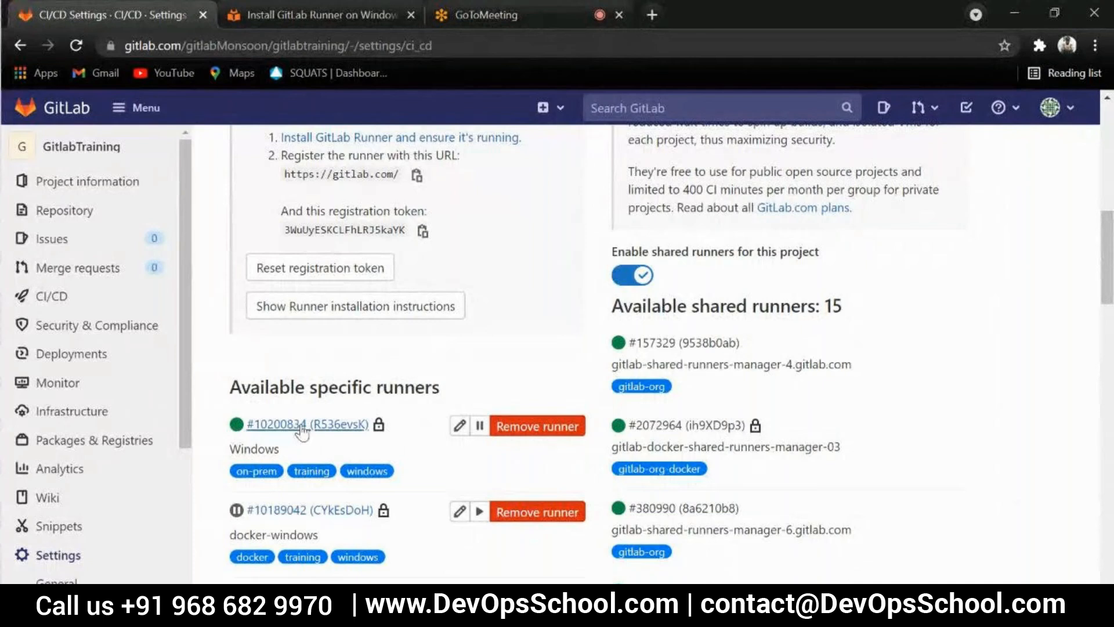
pyautogui.scroll(-2, 406, 436)
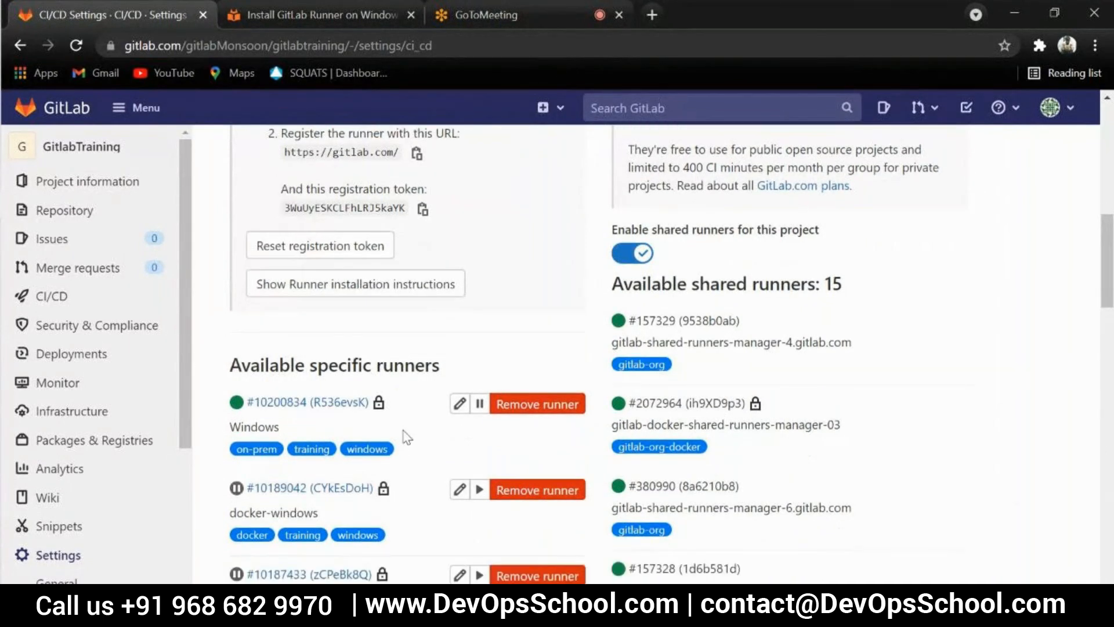
pyautogui.scroll(2, 325, 383)
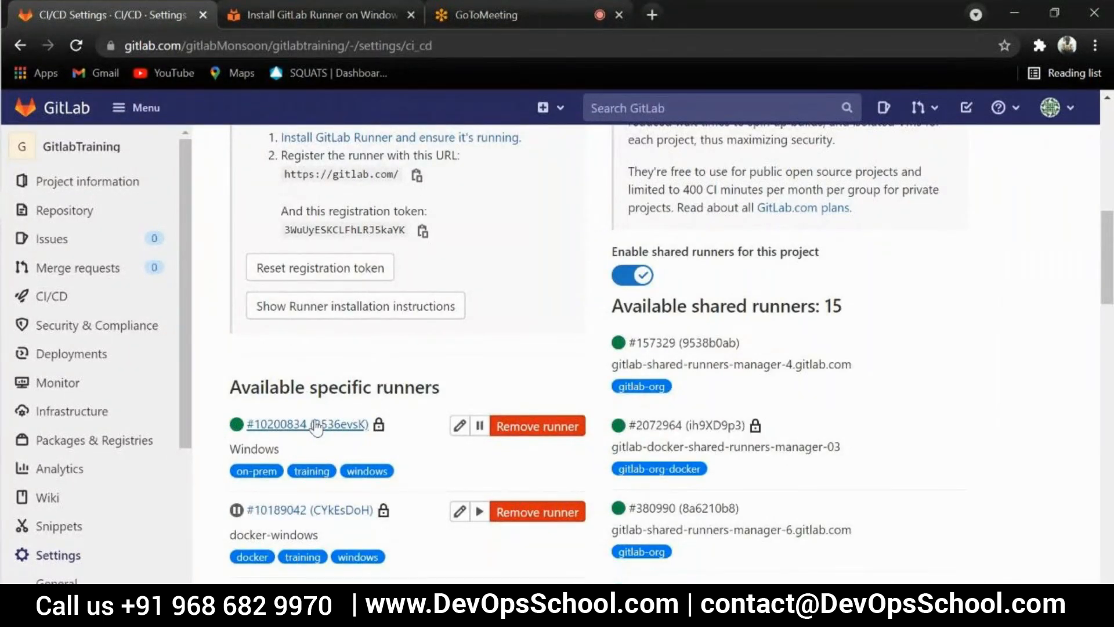
# Examine the Shared runners description and look through the available shared runners and their tags
pyautogui.scroll(2, 517, 426)
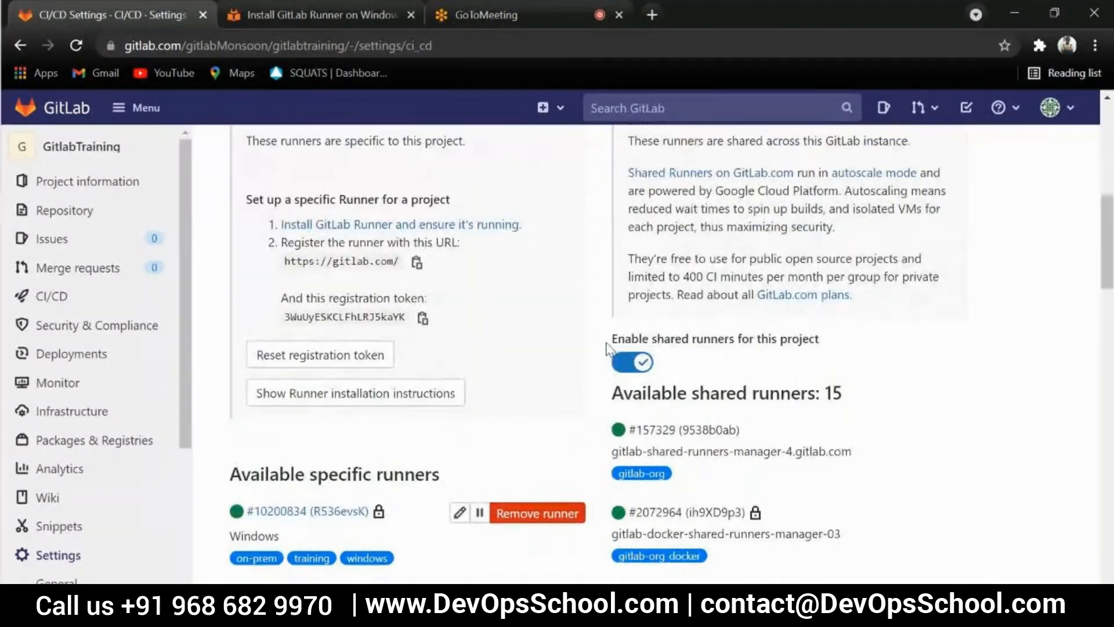
pyautogui.scroll(3, 552, 412)
pyautogui.scroll(-5, 705, 325)
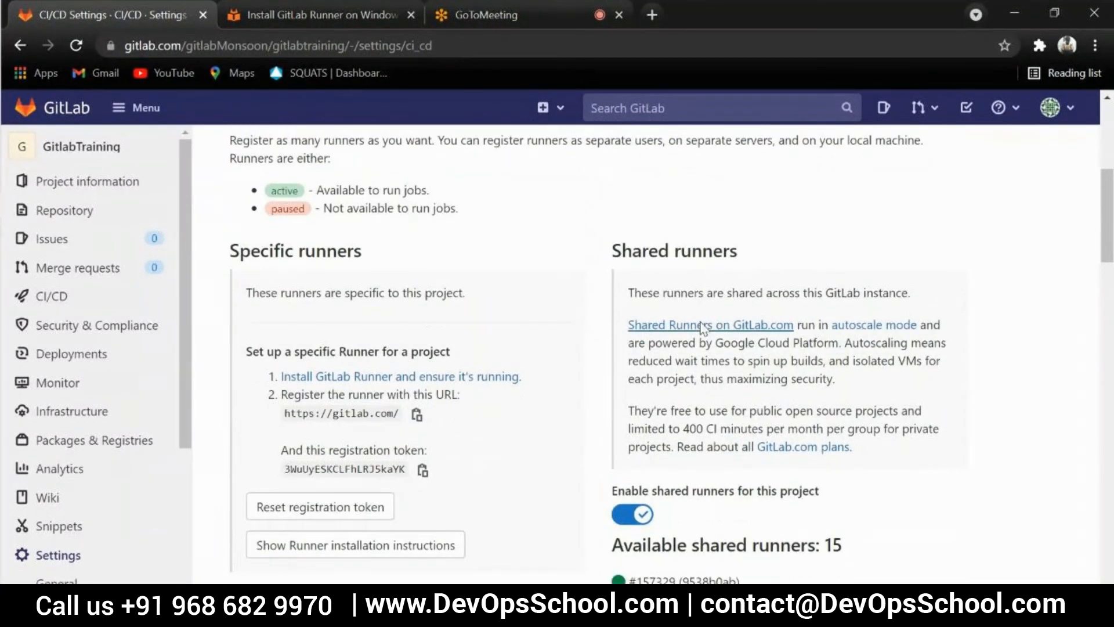
pyautogui.scroll(-1, 708, 353)
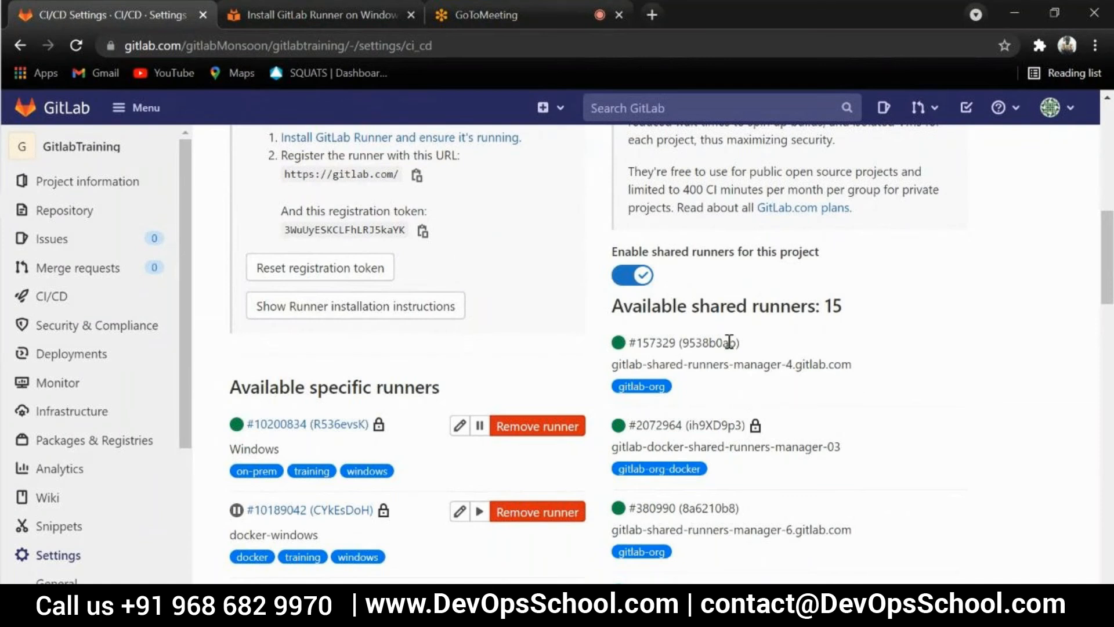
pyautogui.scroll(-10, 716, 373)
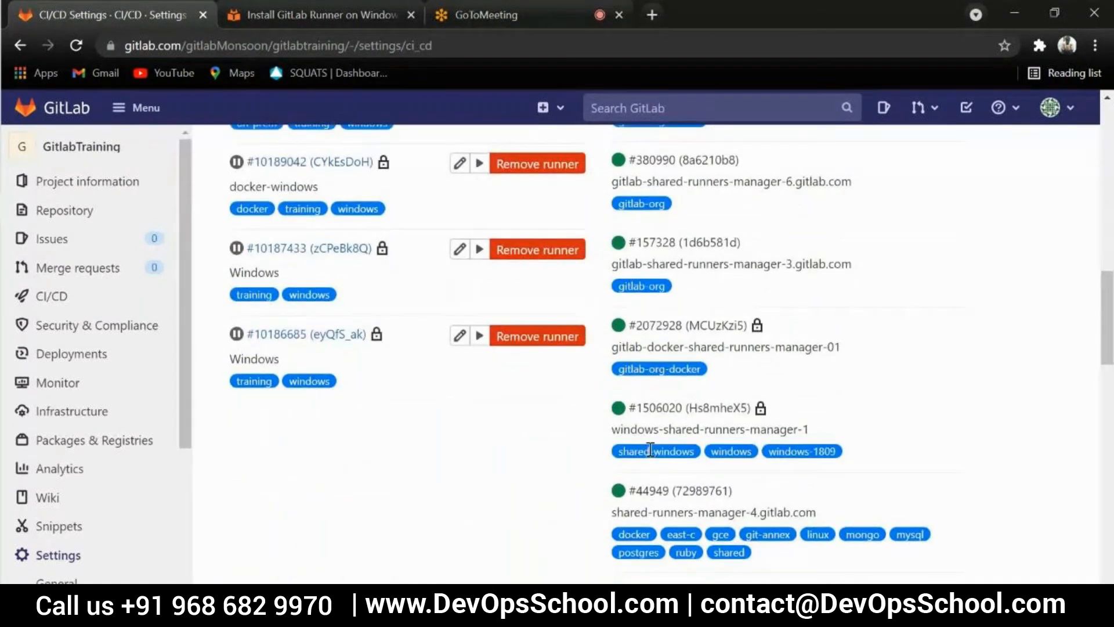
pyautogui.scroll(-8, 673, 406)
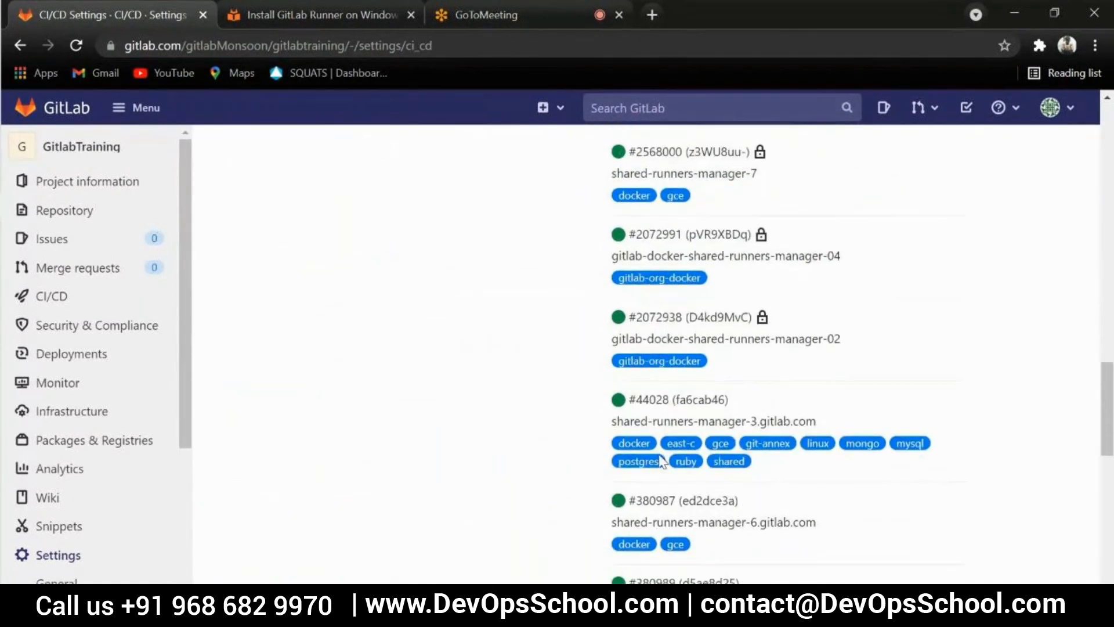
pyautogui.scroll(6, 668, 453)
pyautogui.scroll(10, 664, 454)
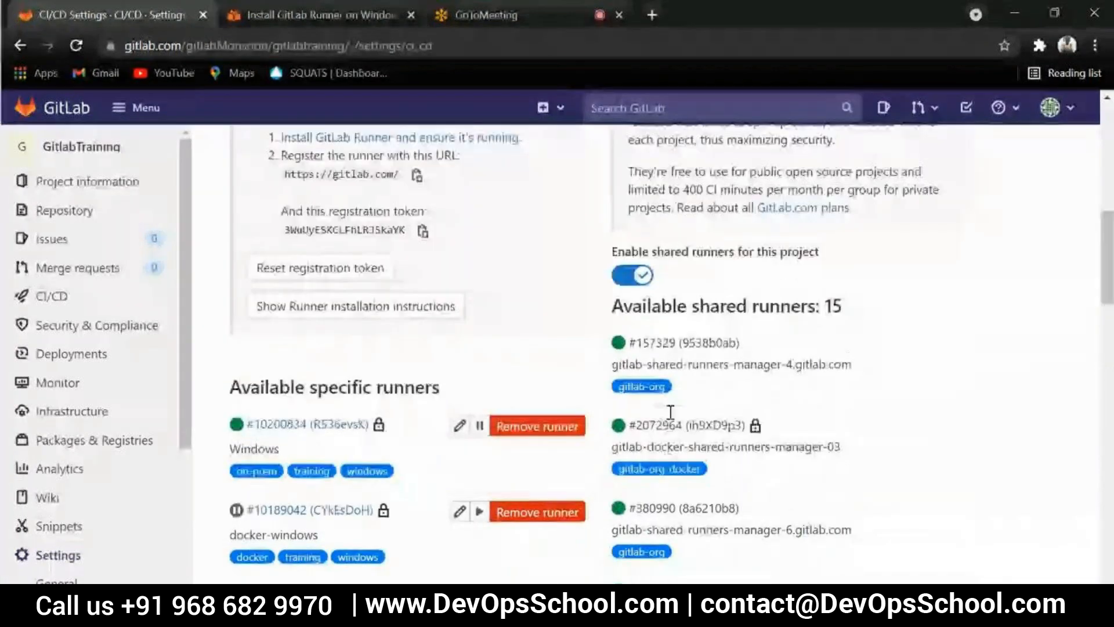
# Highlight the on-prem Windows runner's entry under Available specific runners, and disable shared runners for this project
pyautogui.moveTo(242, 421); pyautogui.dragTo(380, 455)
pyautogui.click(430, 473)
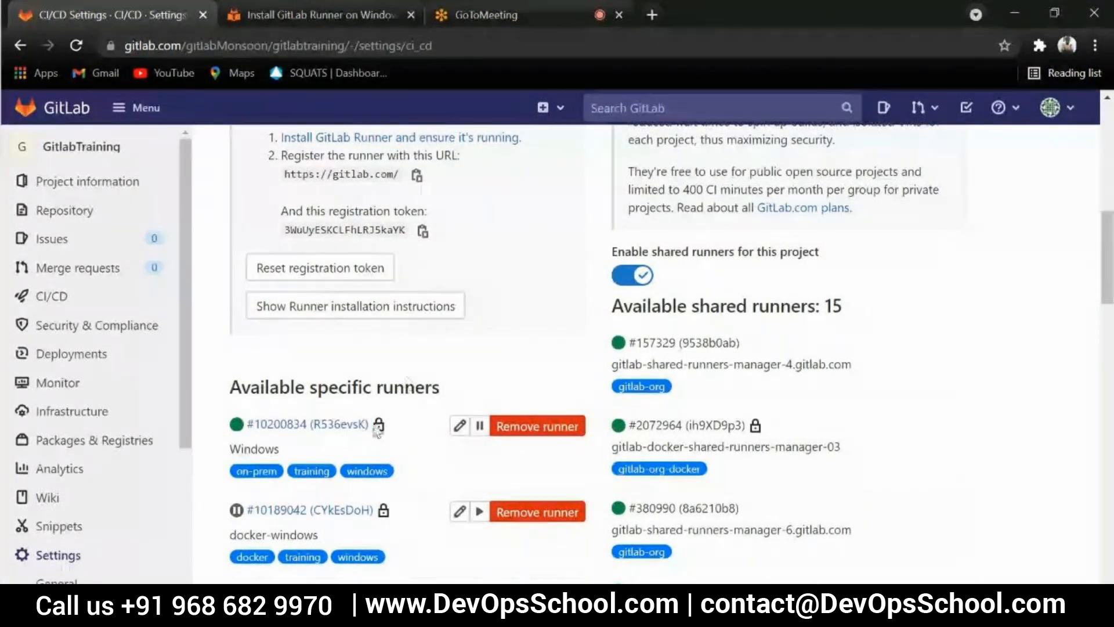
pyautogui.click(630, 275)
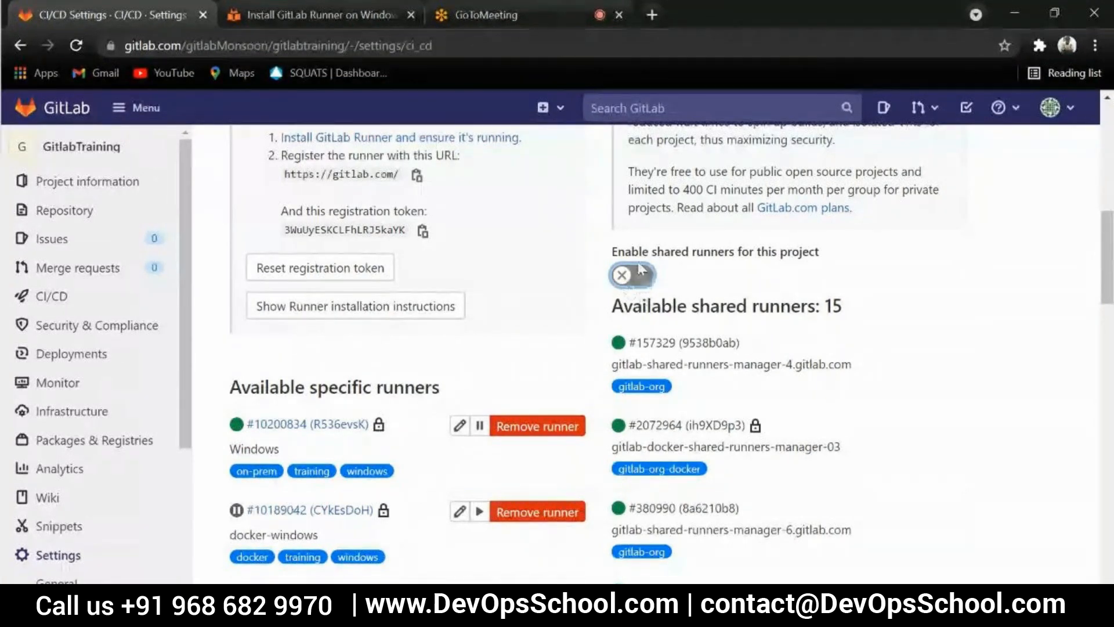
# Compare the Available specific runners list with the Available shared runners list and the shared runners setting
pyautogui.scroll(2, 746, 272)
pyautogui.scroll(-1, 754, 232)
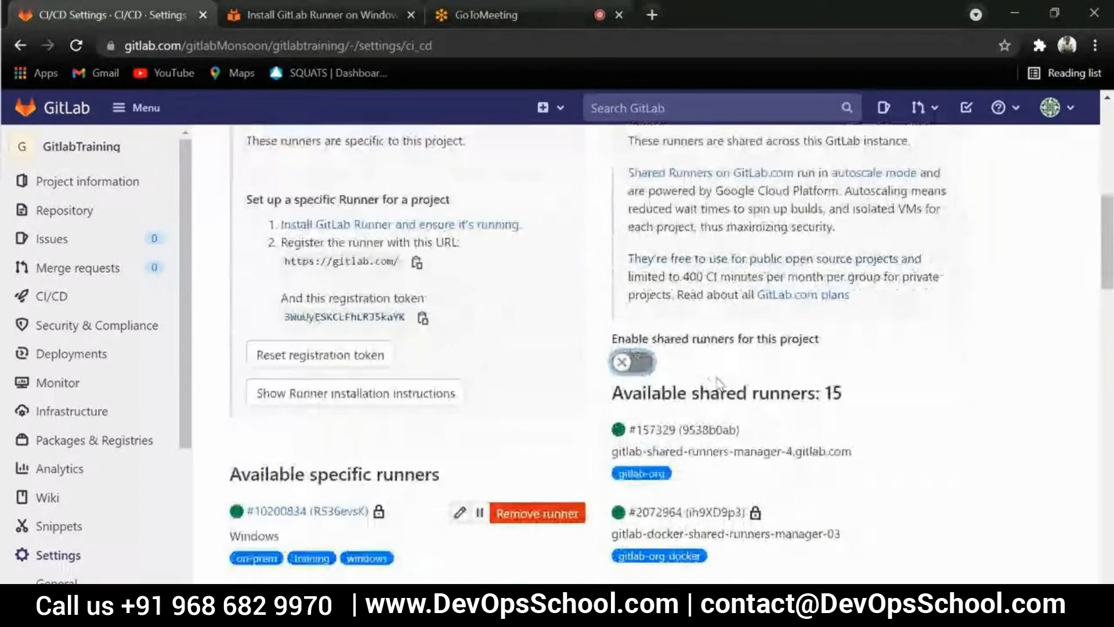
pyautogui.scroll(-1, 718, 382)
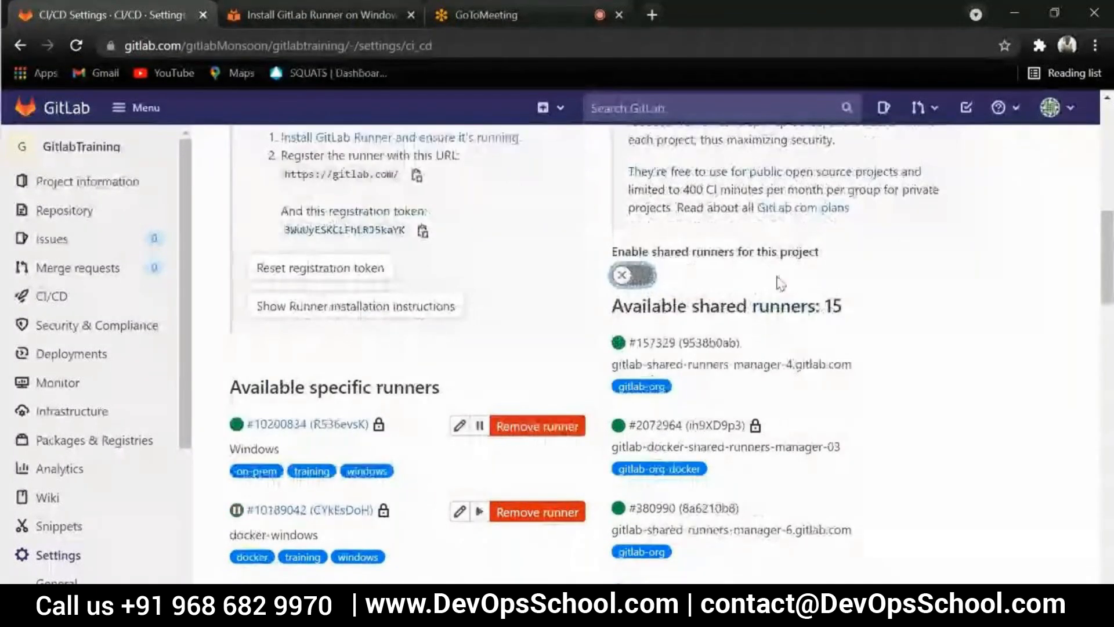
pyautogui.scroll(-1, 904, 293)
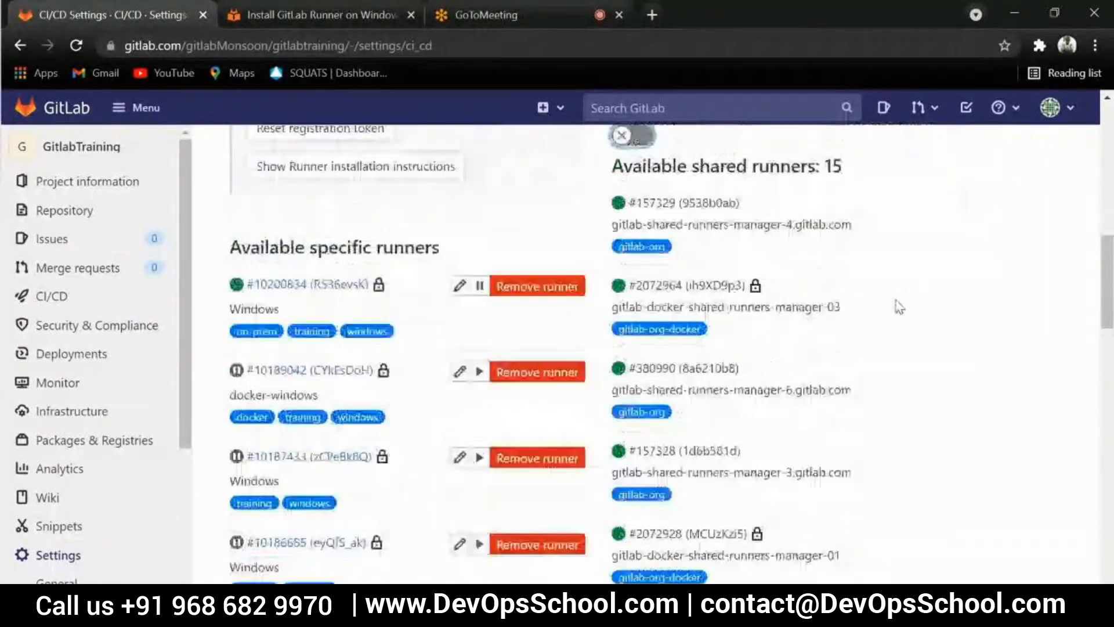
pyautogui.scroll(1, 897, 304)
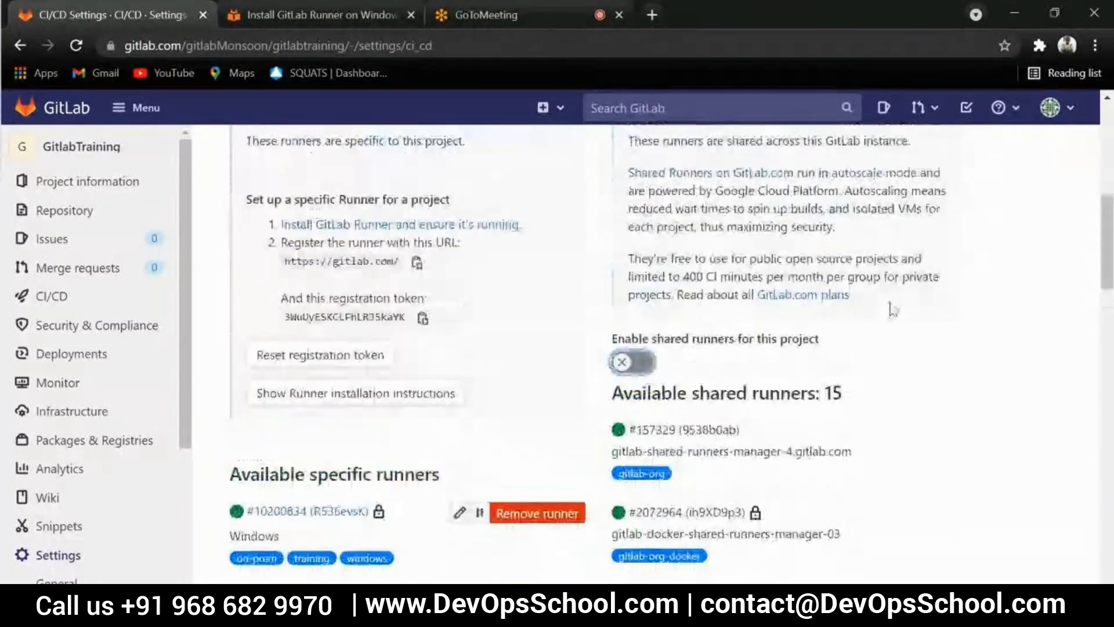
pyautogui.scroll(-1, 893, 309)
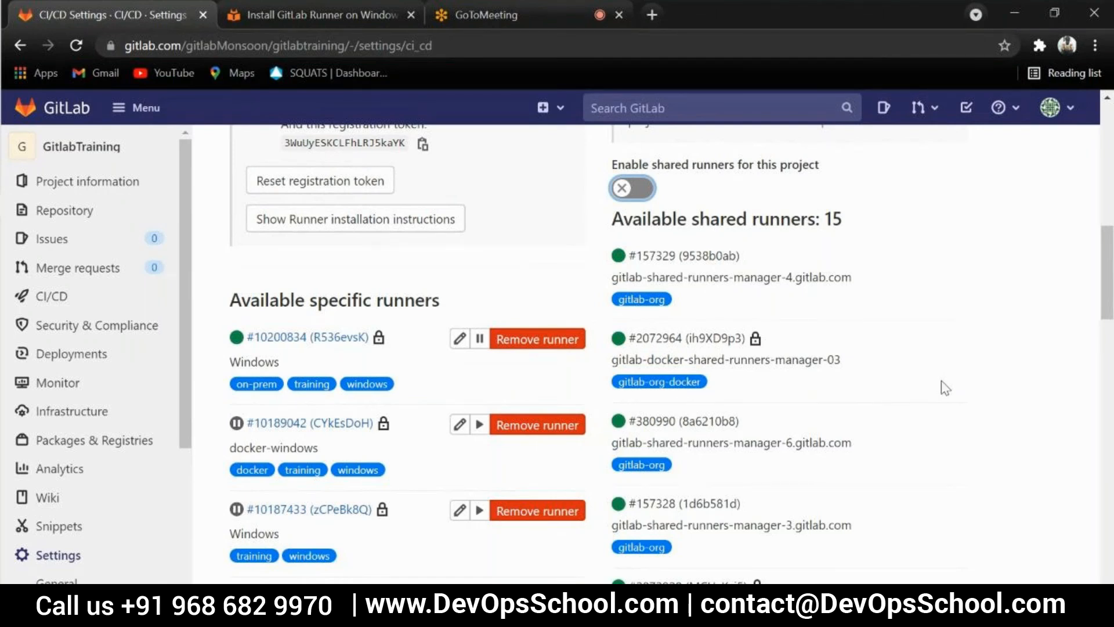
pyautogui.scroll(1, 949, 335)
pyautogui.scroll(1, 949, 334)
pyautogui.scroll(-2, 949, 335)
pyautogui.scroll(2, 691, 272)
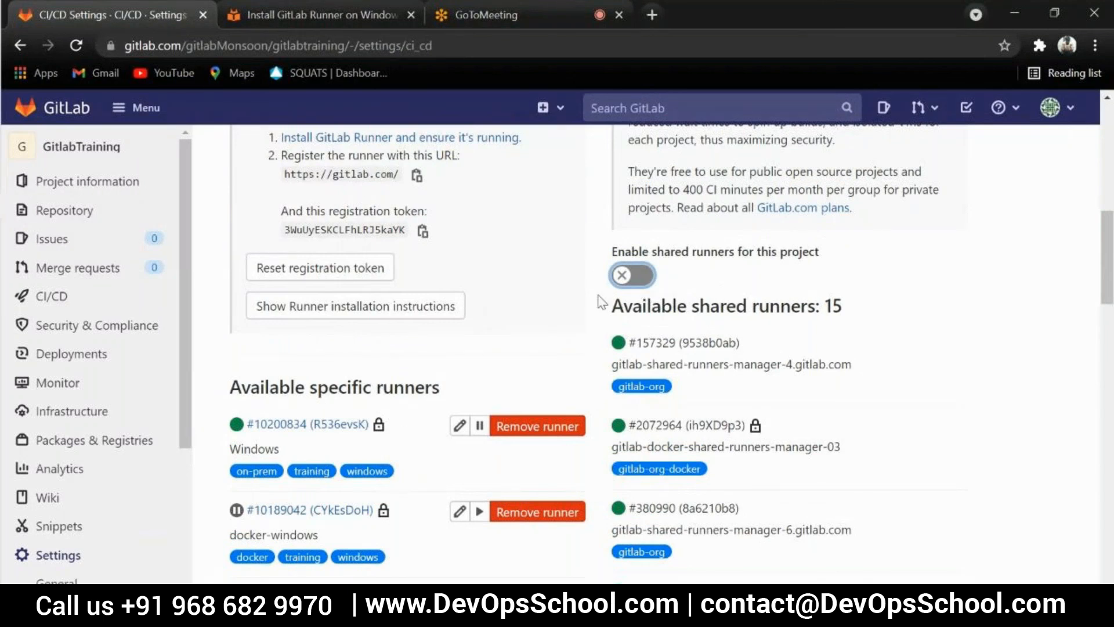
pyautogui.scroll(-1, 598, 342)
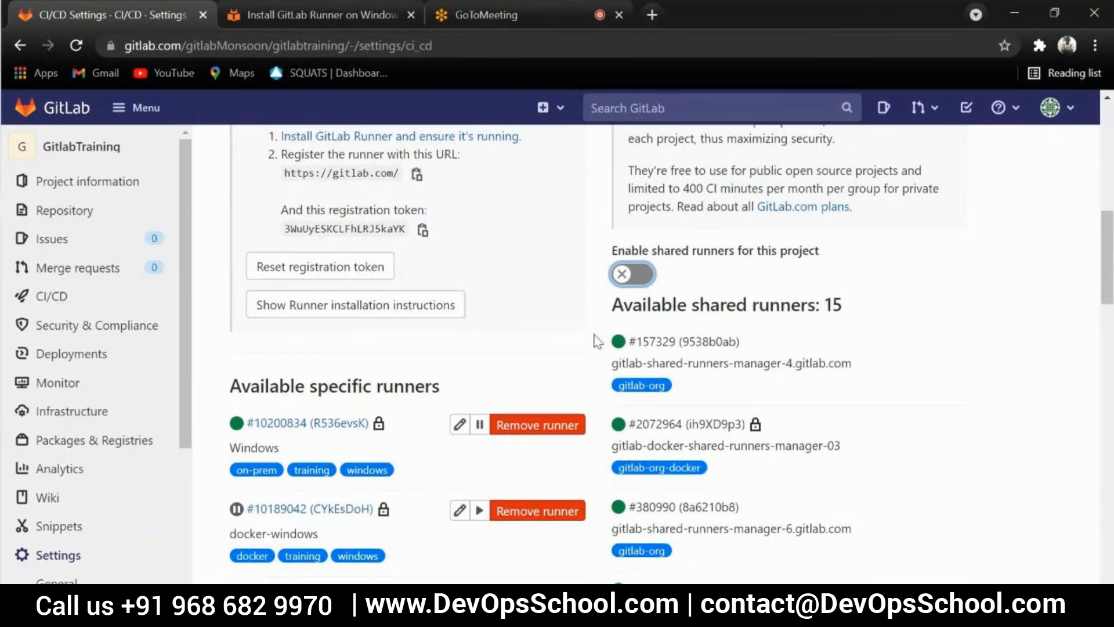
pyautogui.scroll(-3, 598, 341)
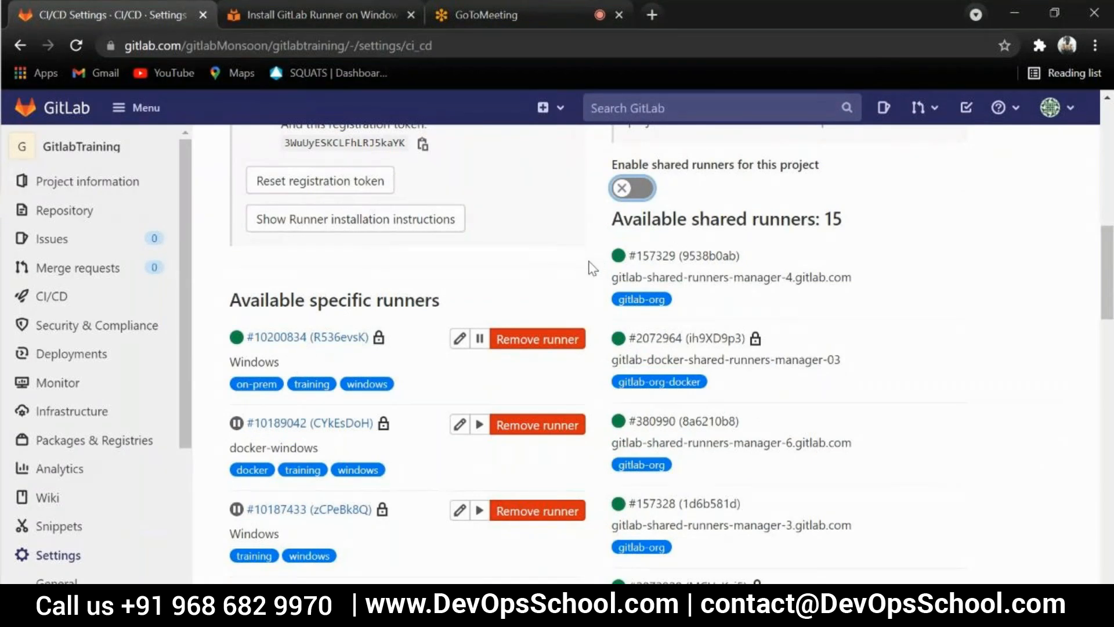
# Open the on-prem Windows runner's details page and look through its property table from Active to Last contact
pyautogui.moveTo(86, 230)
pyautogui.click(282, 340)
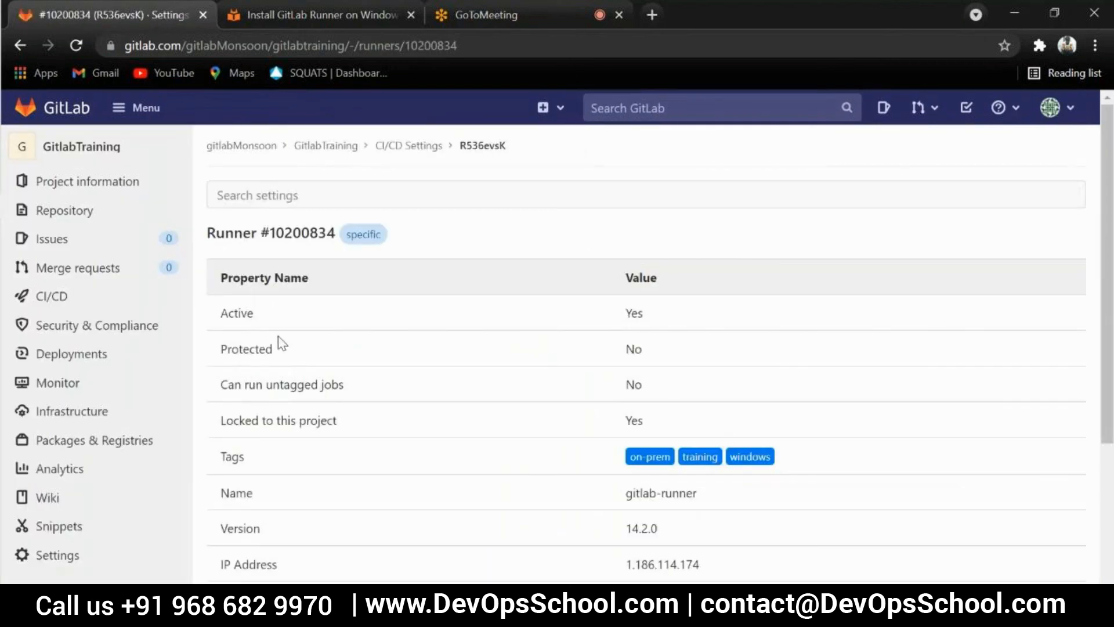
pyautogui.scroll(-5, 493, 343)
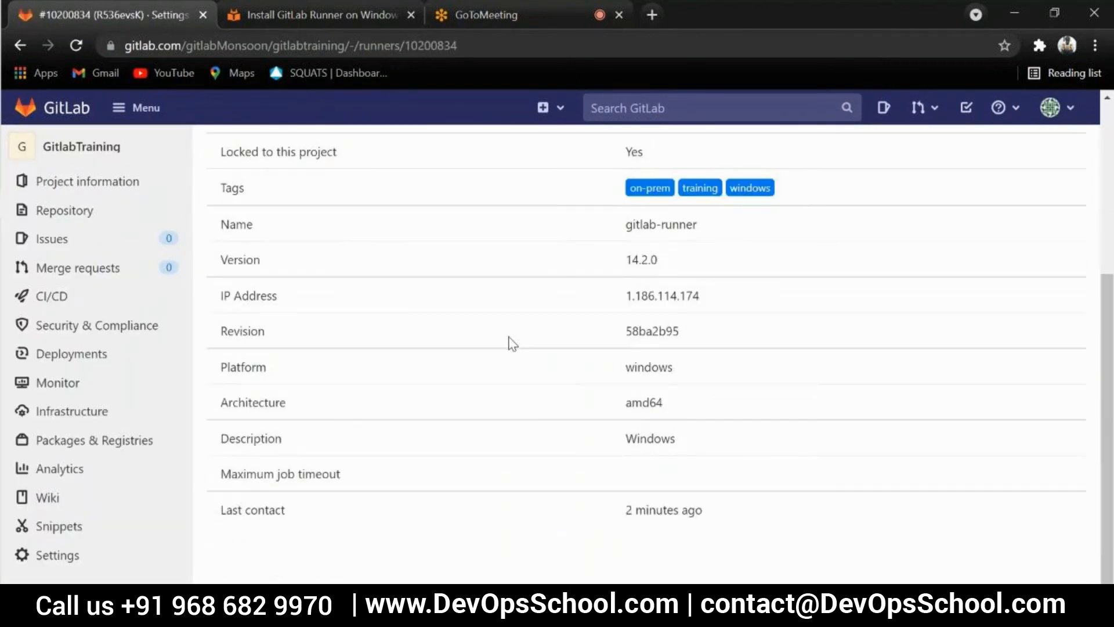
pyautogui.scroll(5, 512, 362)
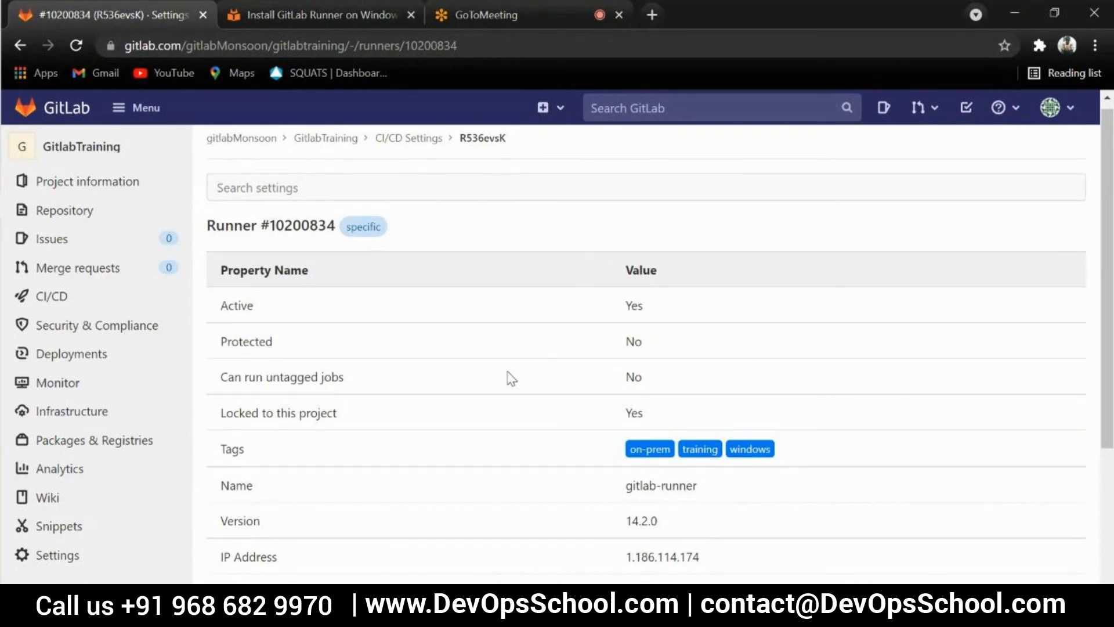
pyautogui.moveTo(221, 303); pyautogui.dragTo(470, 545)
pyautogui.scroll(-5, 479, 474)
pyautogui.click(484, 458)
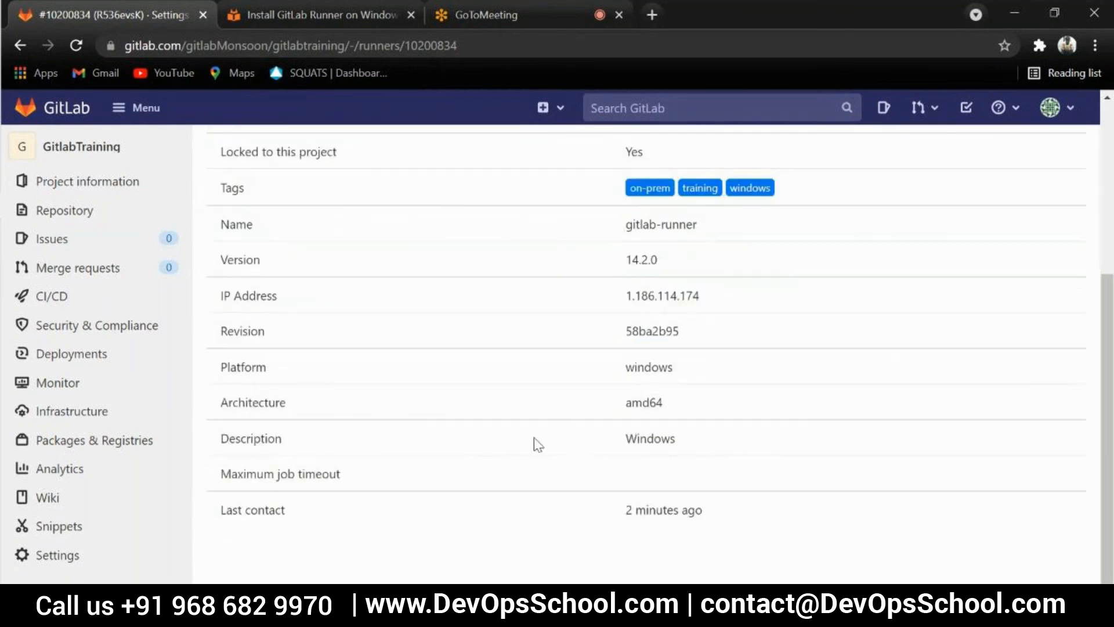
# Highlight the IP Address row in the on-prem Windows runner's property table
pyautogui.moveTo(702, 295); pyautogui.dragTo(216, 311)
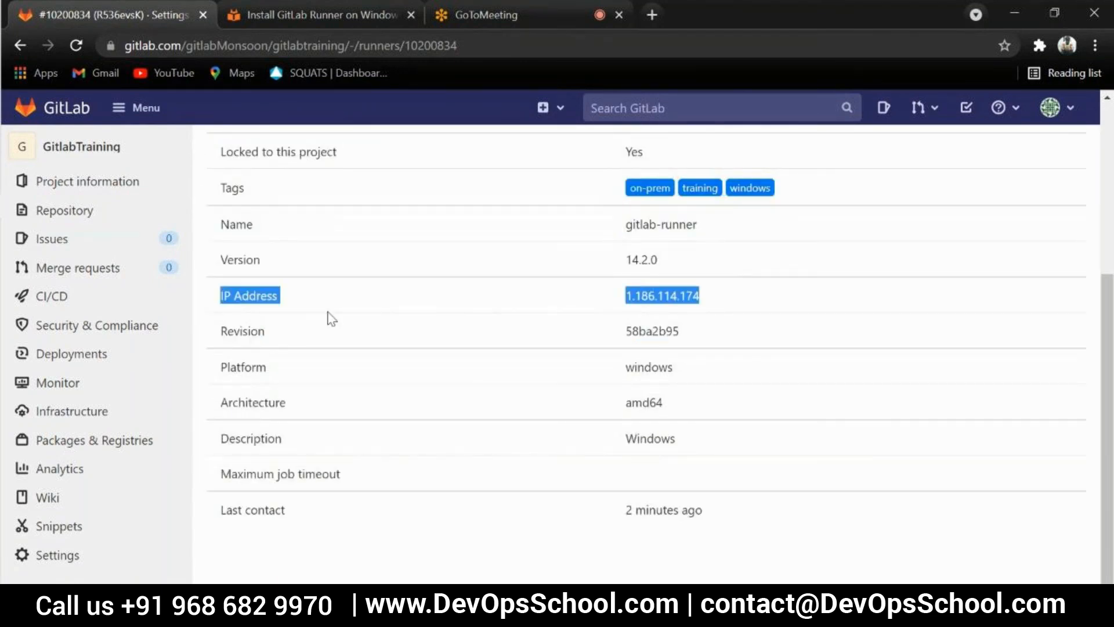
pyautogui.click(682, 314)
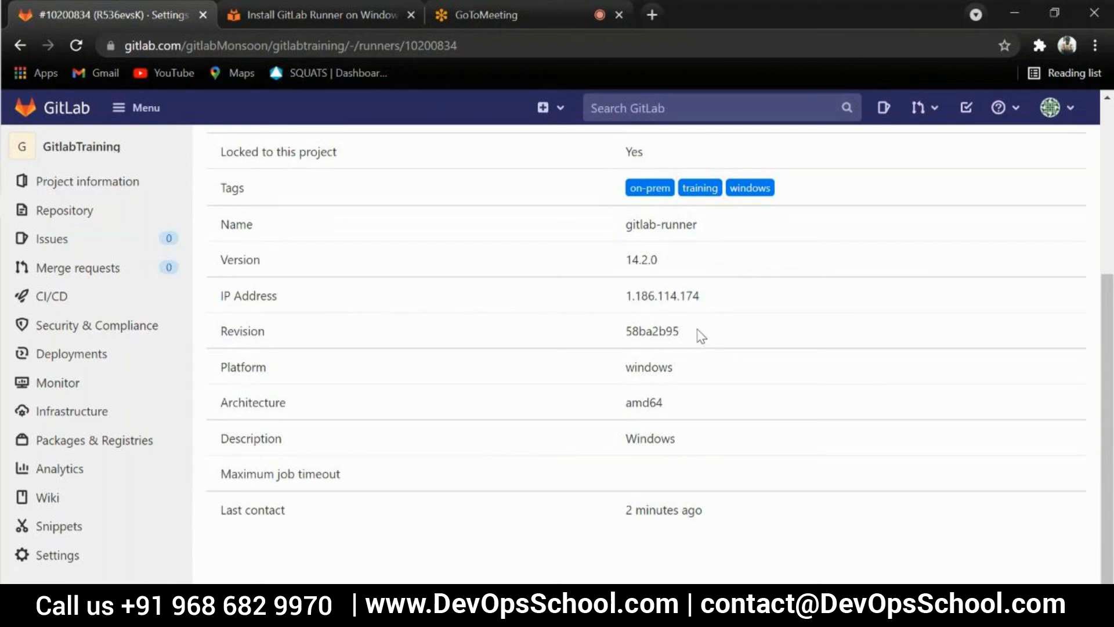
pyautogui.scroll(2, 493, 367)
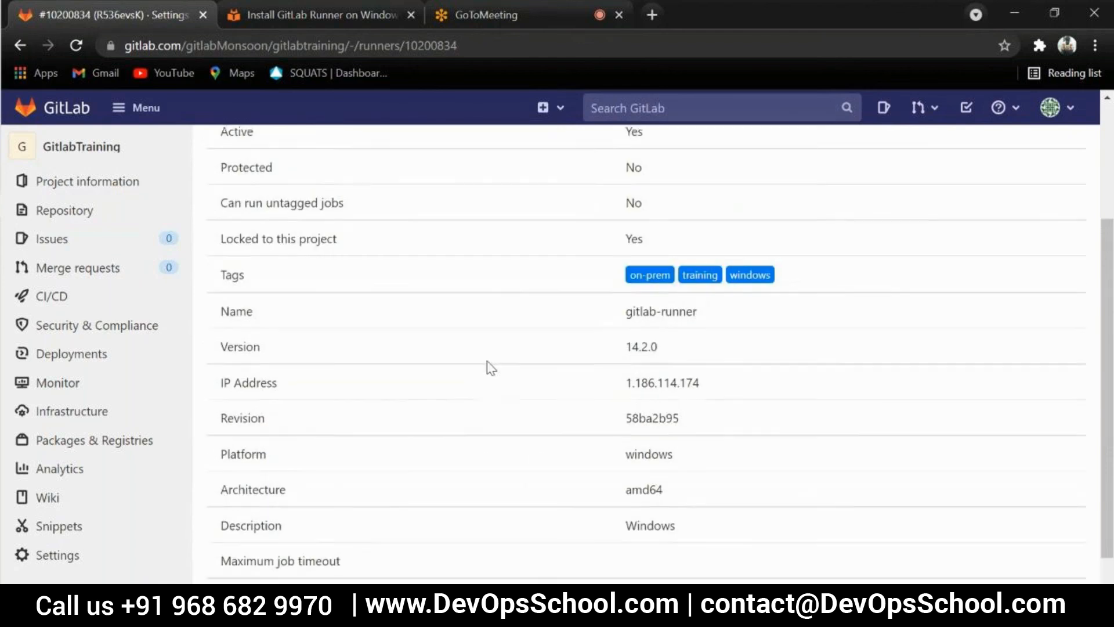
pyautogui.scroll(4, 441, 291)
# Return to the project's CI/CD settings and expand Runners to view the available specific runners
pyautogui.click(29, 51)
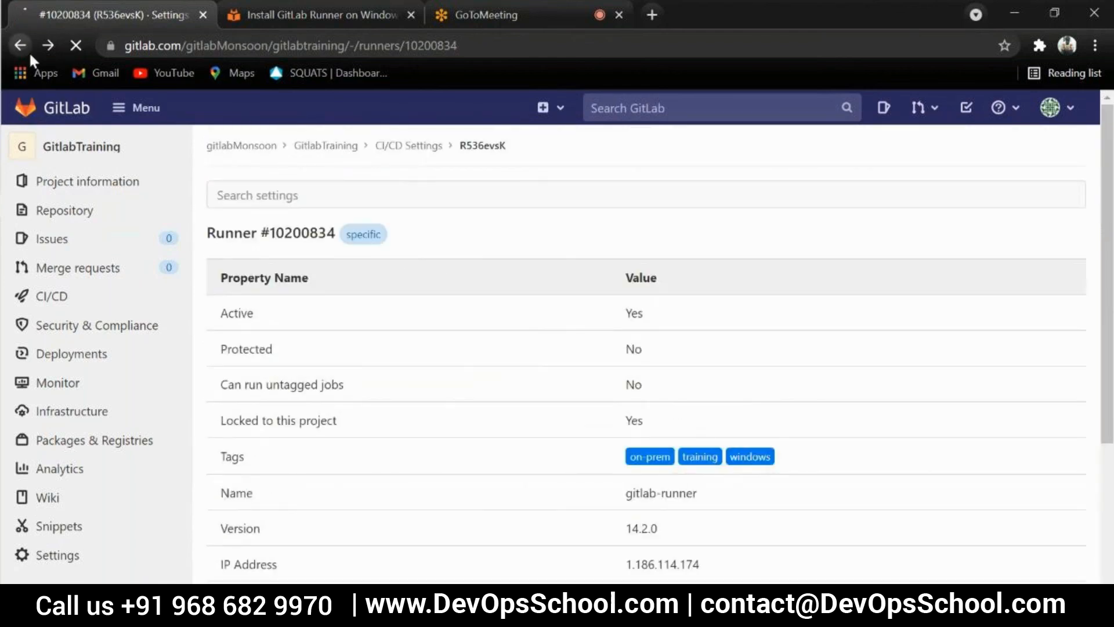
pyautogui.scroll(-1, 418, 417)
pyautogui.click(1012, 355)
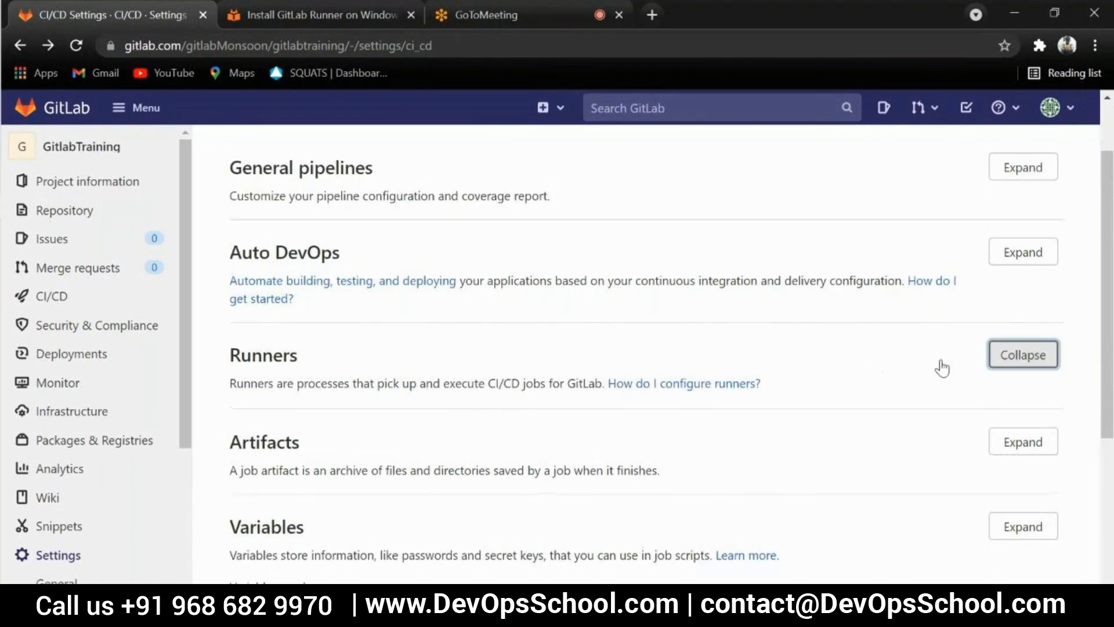
pyautogui.scroll(-8, 490, 401)
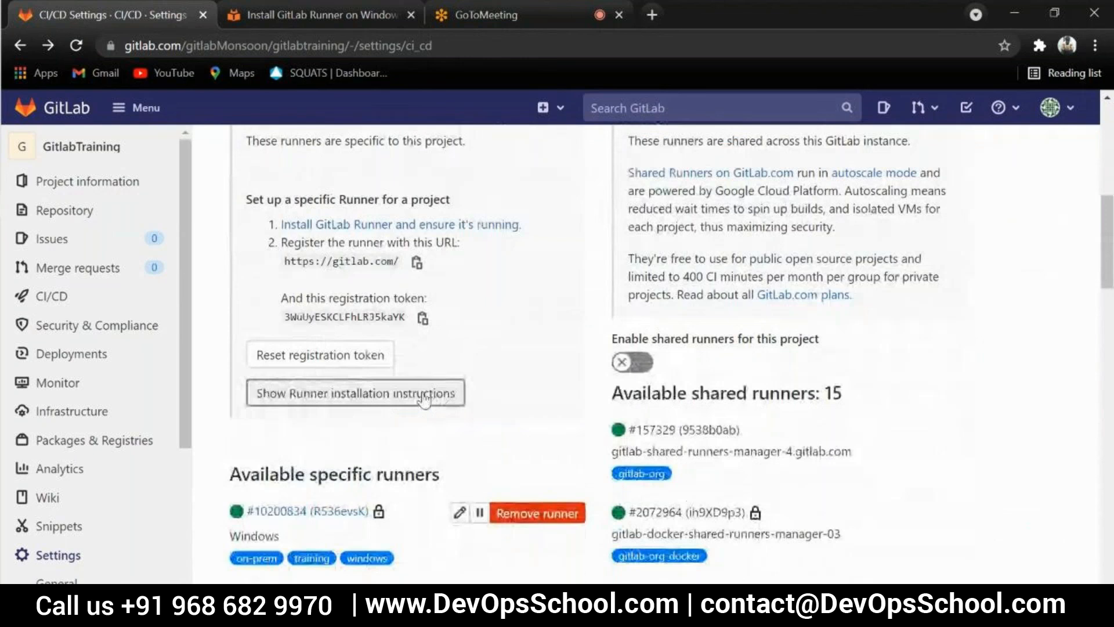
pyautogui.scroll(-5, 425, 400)
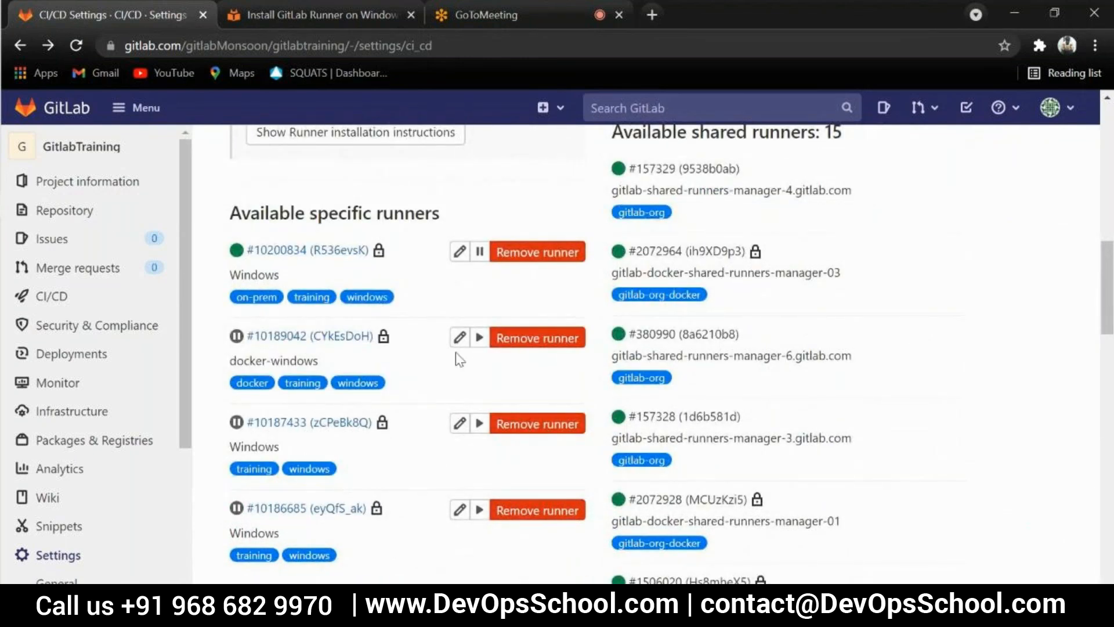
# Reopen the on-prem Windows runner's details and highlight its IP address, platform and version values
pyautogui.click(308, 250)
pyautogui.scroll(-3, 557, 394)
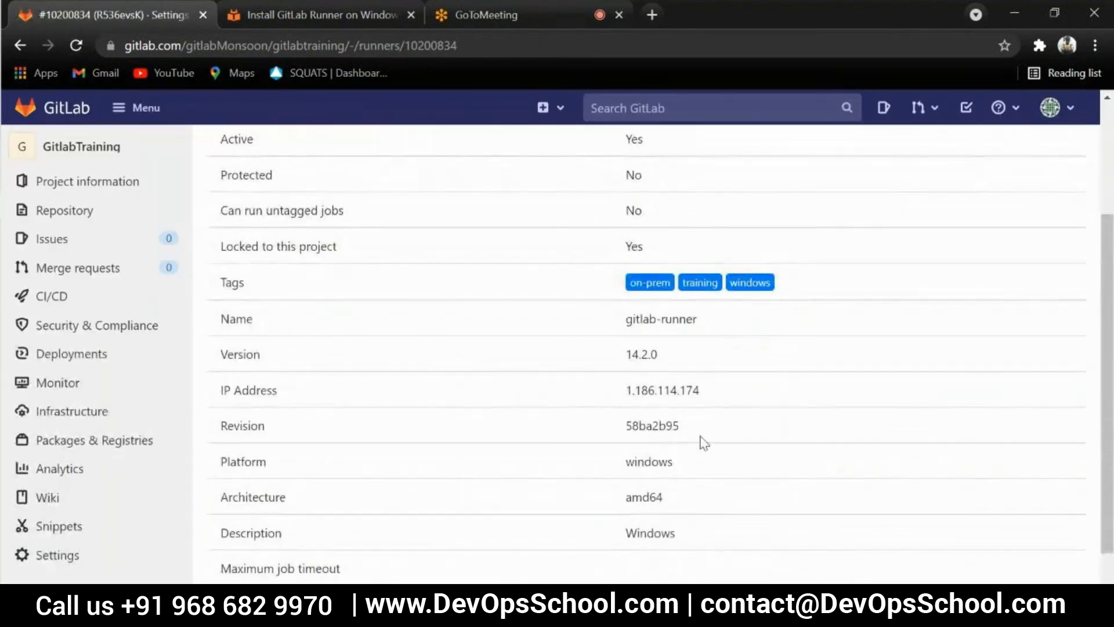
pyautogui.moveTo(703, 390); pyautogui.dragTo(617, 397)
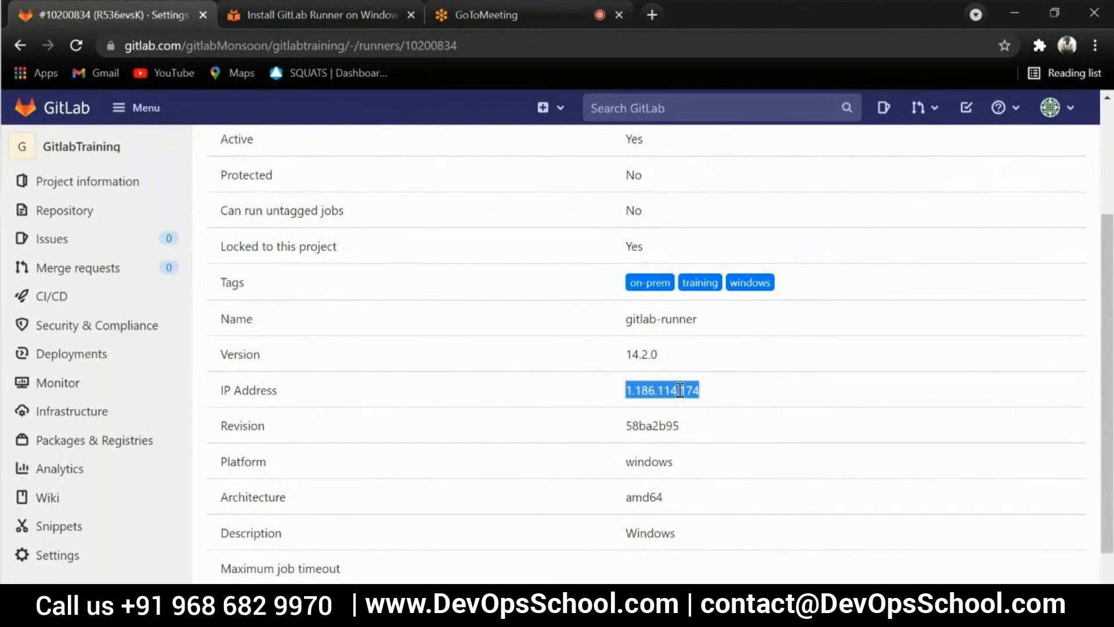
pyautogui.scroll(-1, 680, 390)
pyautogui.doubleClick(662, 375)
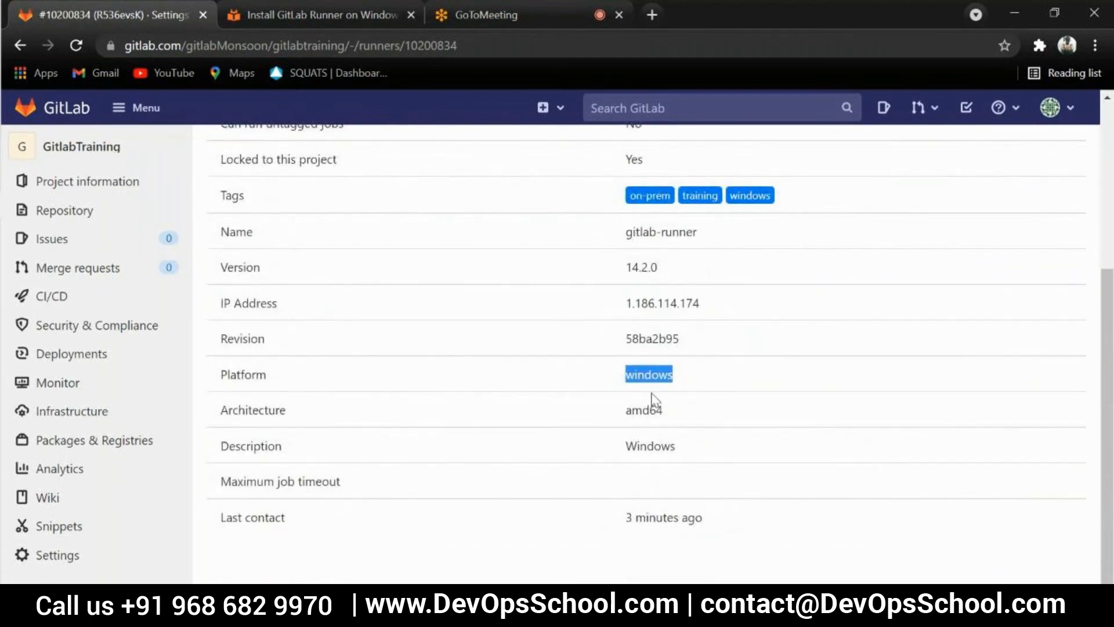
pyautogui.scroll(3, 664, 399)
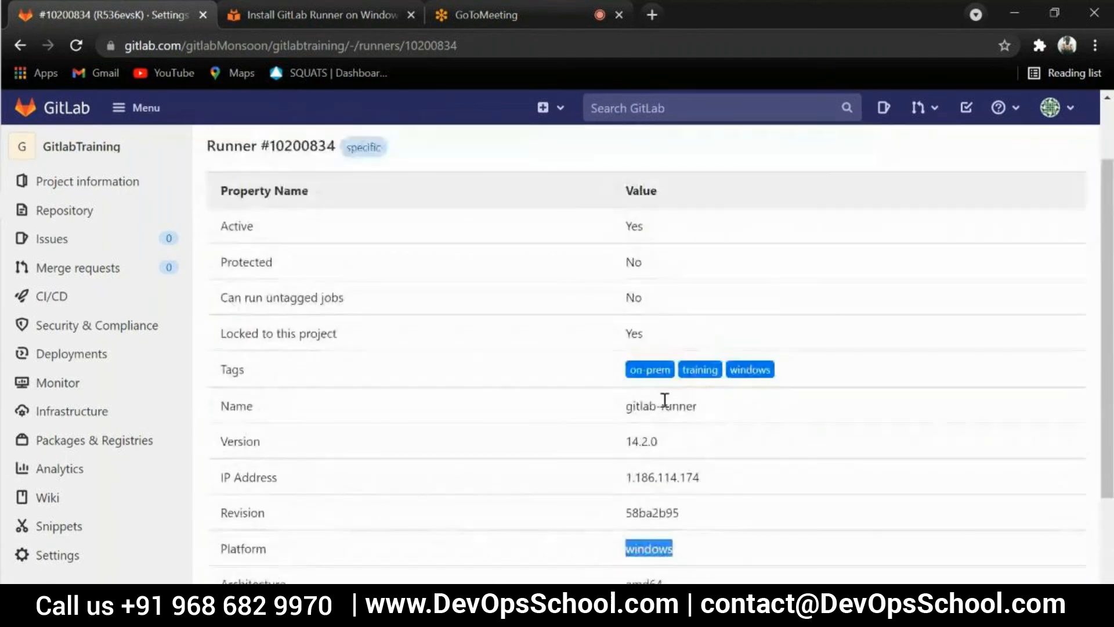
pyautogui.doubleClick(666, 447)
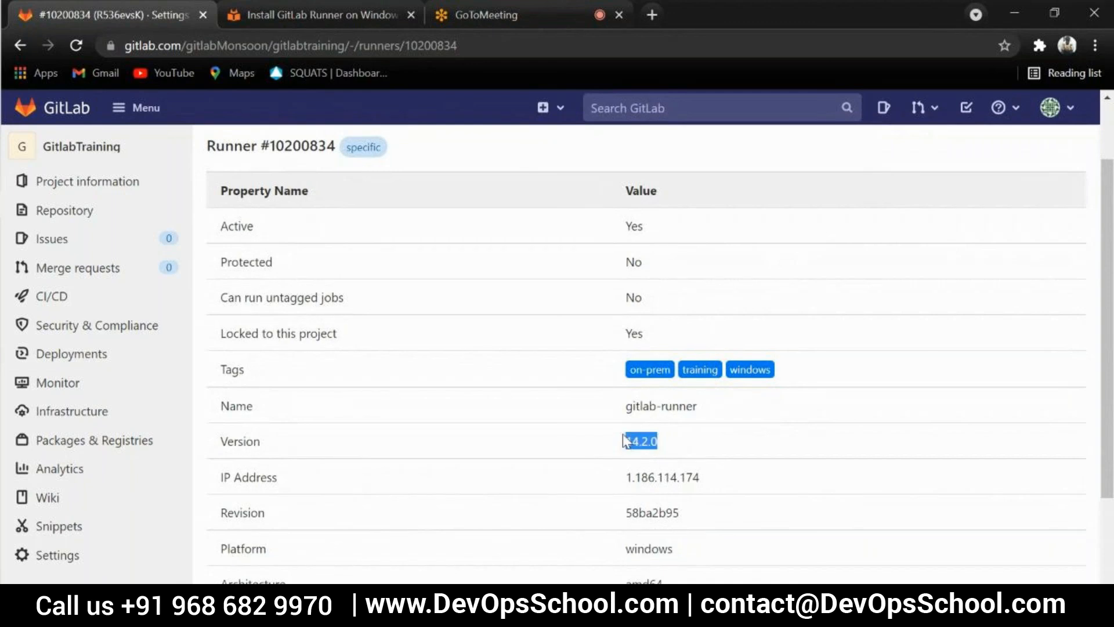
pyautogui.click(667, 447)
# Review the runner's remaining properties and highlight its Last contact value
pyautogui.scroll(2, 646, 248)
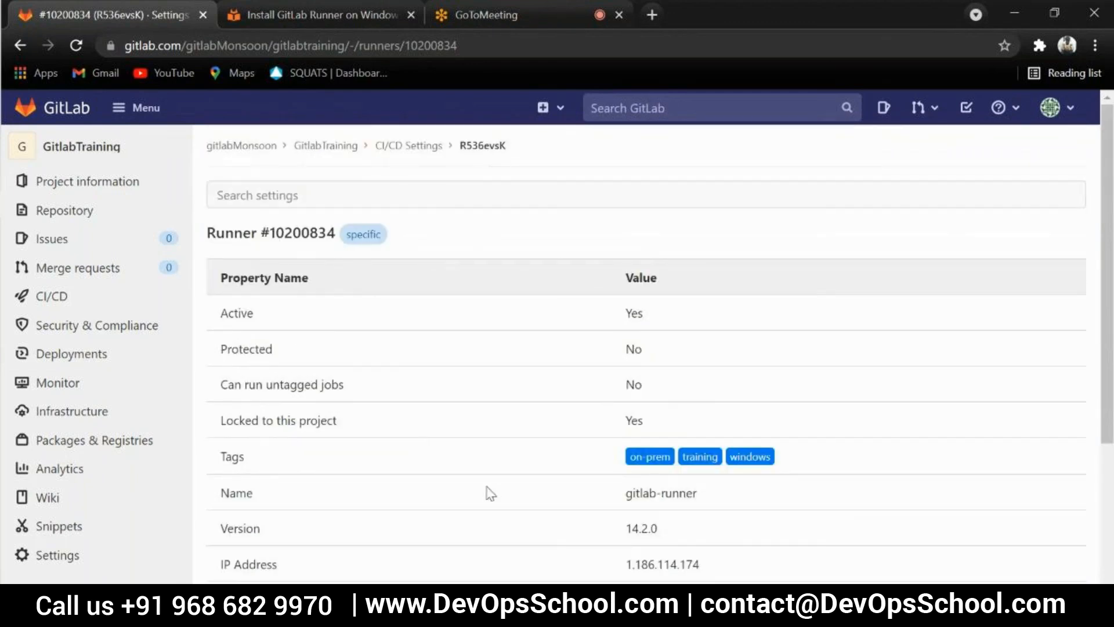
pyautogui.scroll(-5, 547, 399)
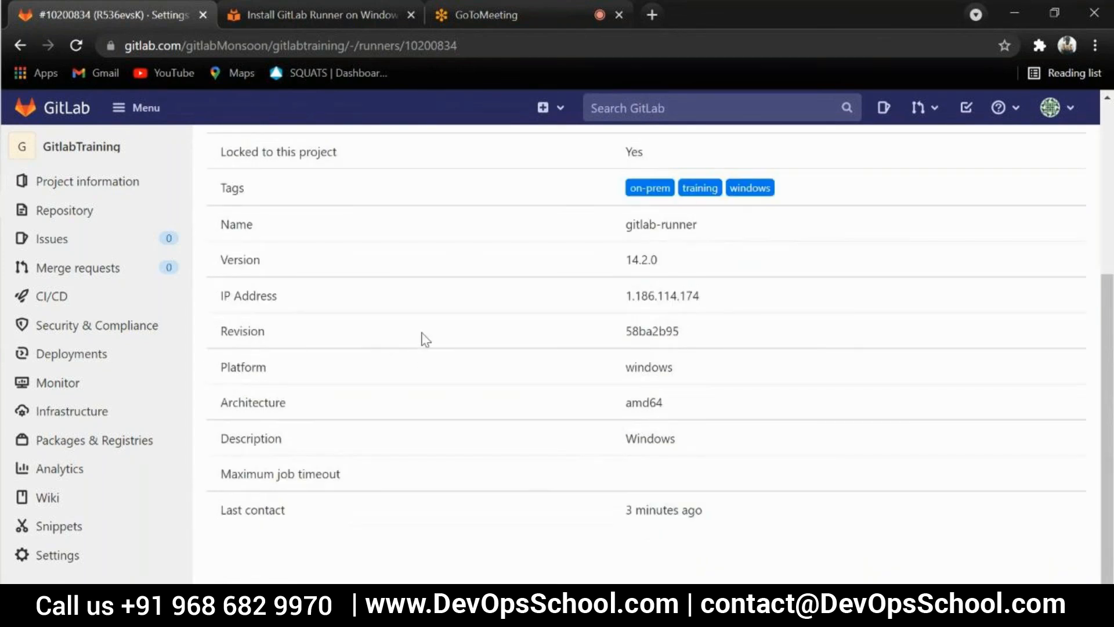
pyautogui.moveTo(626, 512); pyautogui.dragTo(666, 510)
pyautogui.click(743, 513)
pyautogui.scroll(3, 718, 525)
pyautogui.scroll(2, 718, 524)
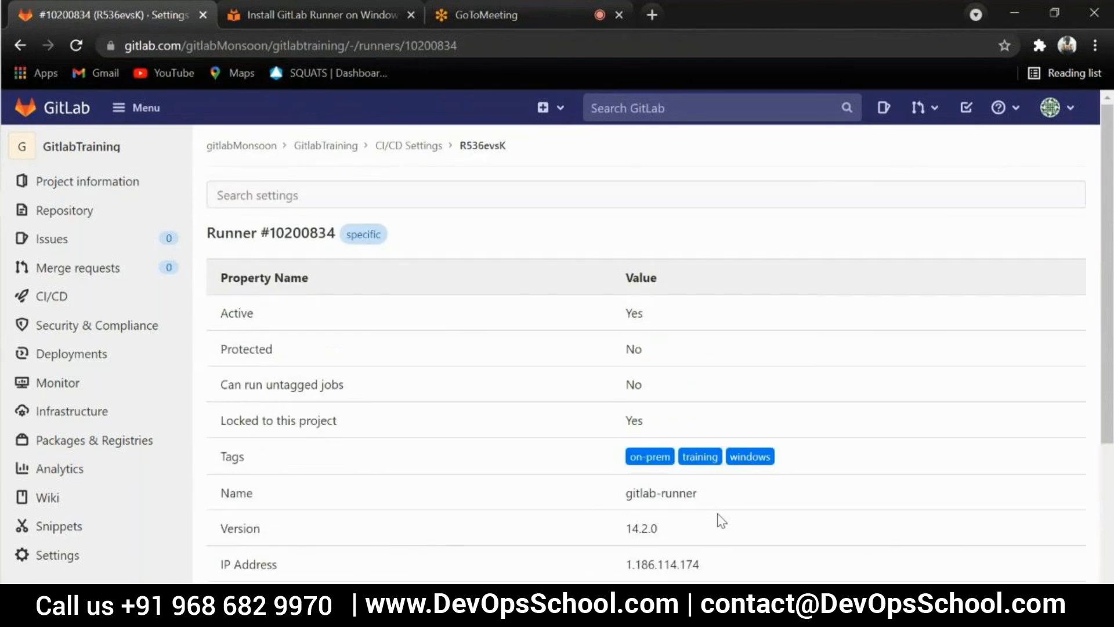
# Switch to the Command Prompt, run gitlab-runner verify again and highlight the last listed runner
pyautogui.scroll(-5, 718, 524)
pyautogui.hotkey('alt', 'Tab')
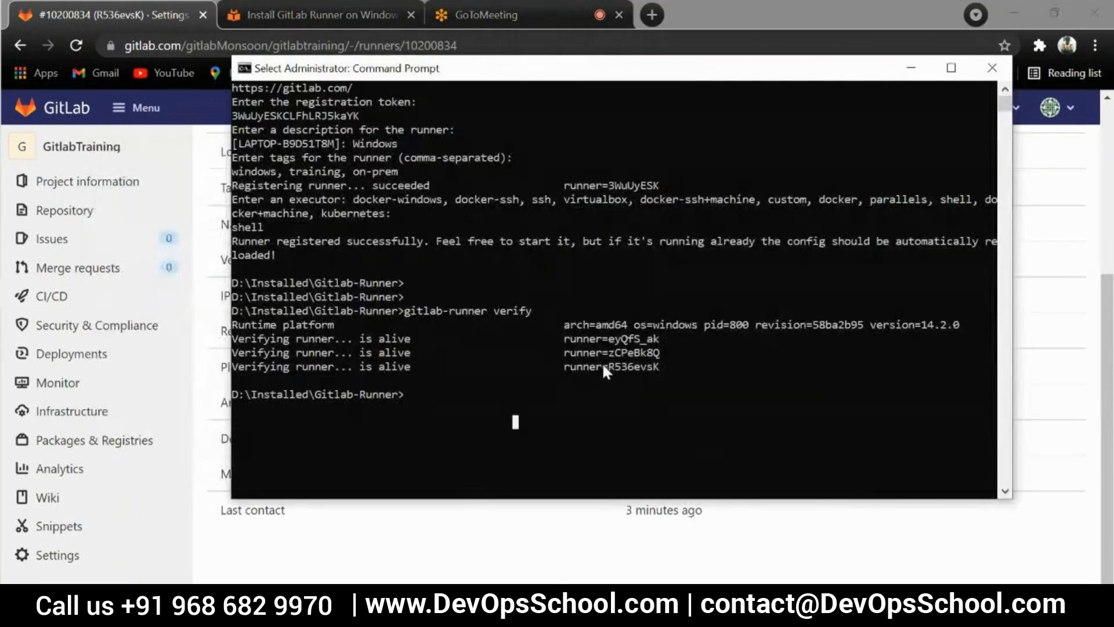
pyautogui.press('Escape')
pyautogui.press('Return')
pyautogui.press('Up')
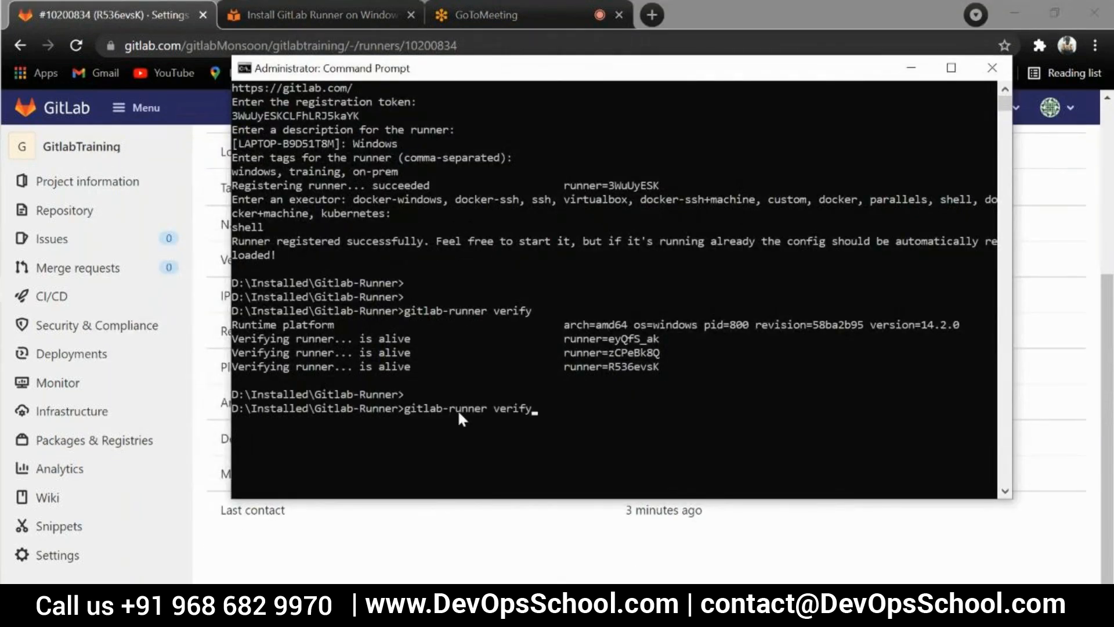
pyautogui.press('Return')
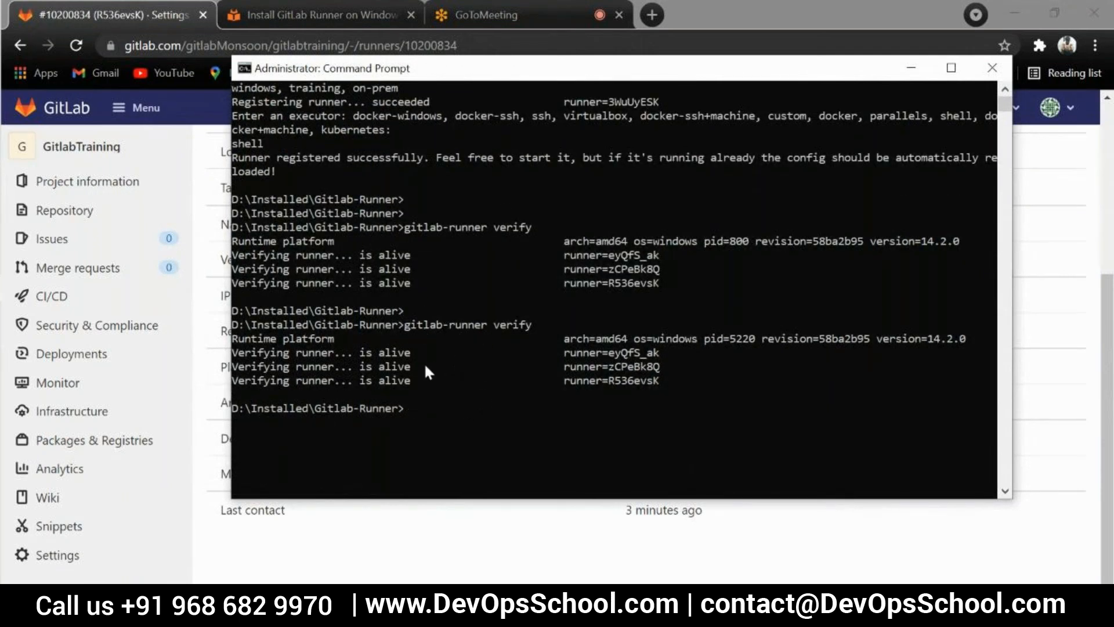
pyautogui.press('Return')
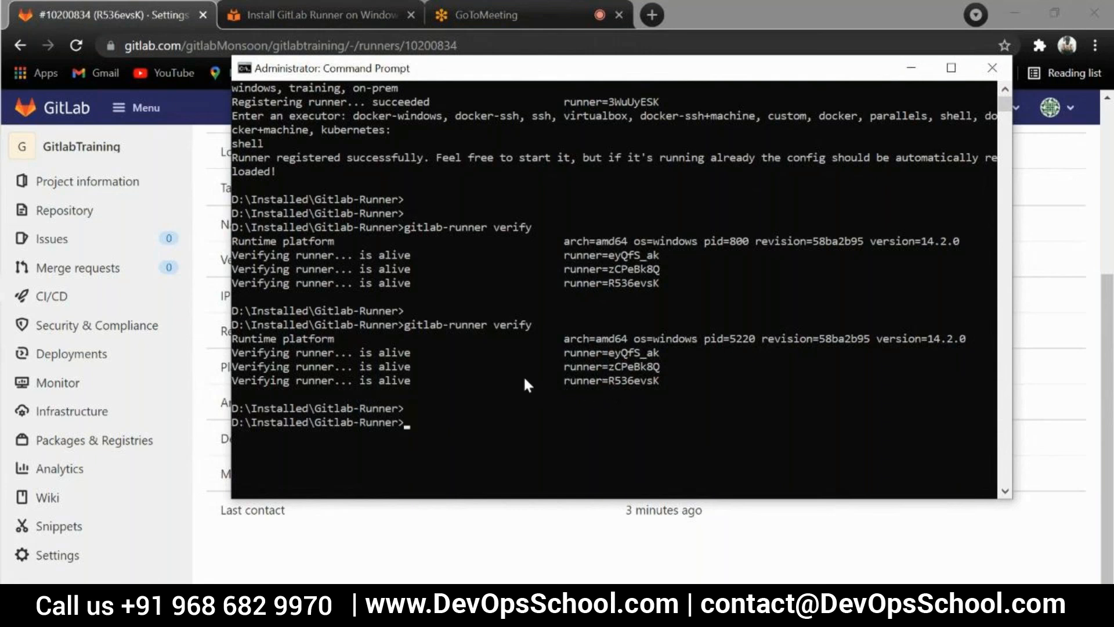
pyautogui.moveTo(662, 381); pyautogui.dragTo(620, 387)
pyautogui.click(636, 421)
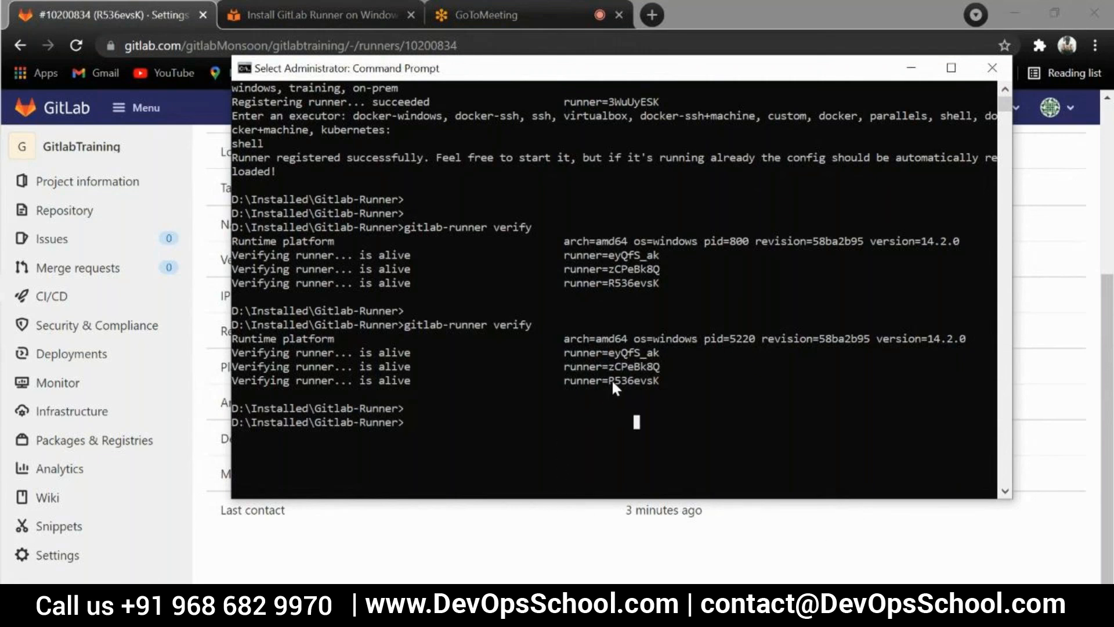
# Return to the runner's details page in the browser, reload it and highlight the Last contact row
pyautogui.click(527, 540)
pyautogui.scroll(1, 624, 389)
pyautogui.scroll(5, 624, 388)
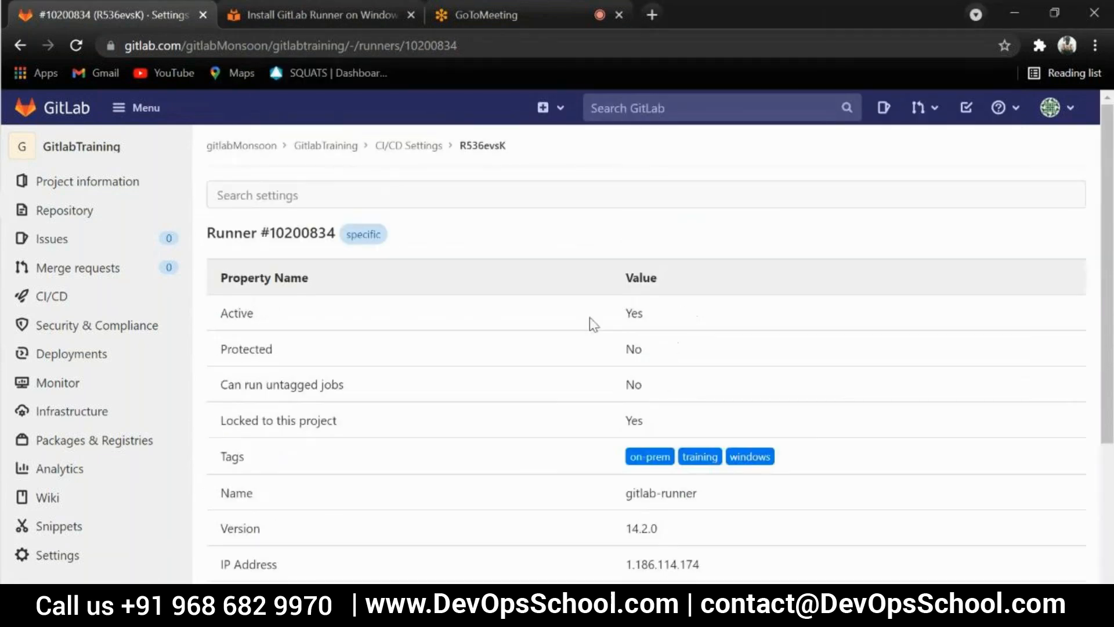
pyautogui.click(350, 46)
pyautogui.press('Return')
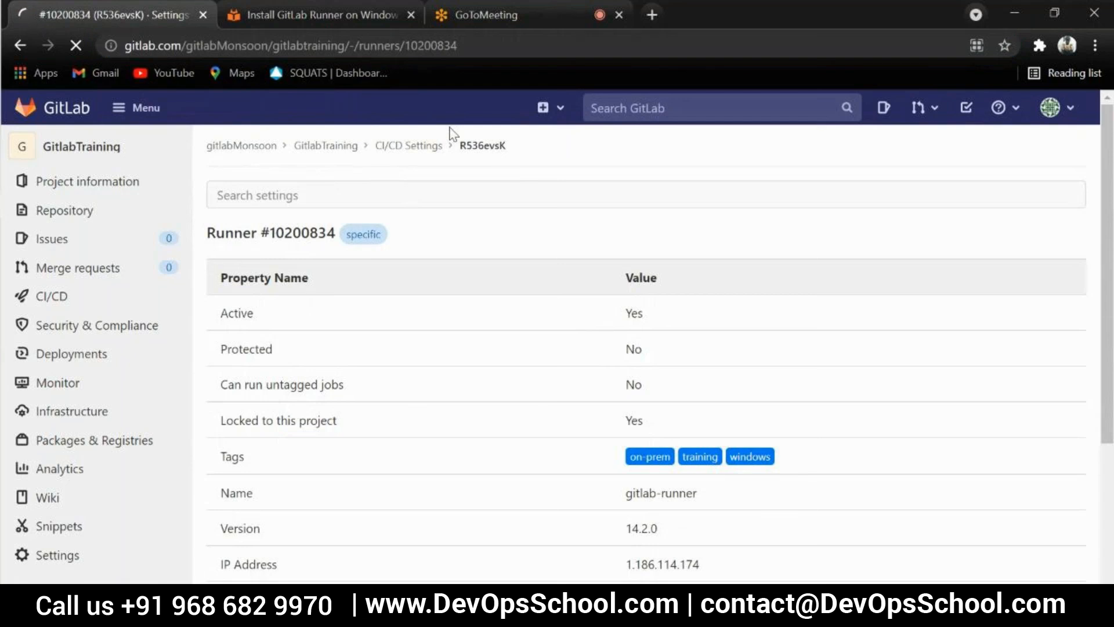
pyautogui.scroll(-3, 467, 313)
pyautogui.scroll(-2, 470, 311)
pyautogui.moveTo(674, 510); pyautogui.dragTo(248, 512)
pyautogui.click(568, 510)
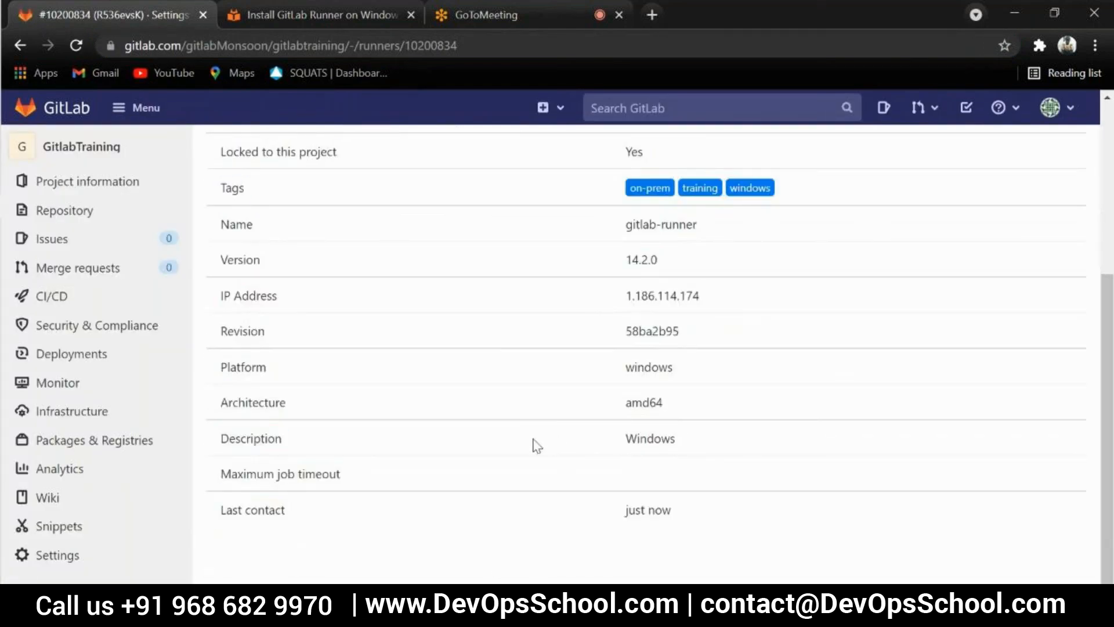
# Review the runner's property table again and highlight its Tags values
pyautogui.scroll(2, 470, 453)
pyautogui.scroll(3, 480, 444)
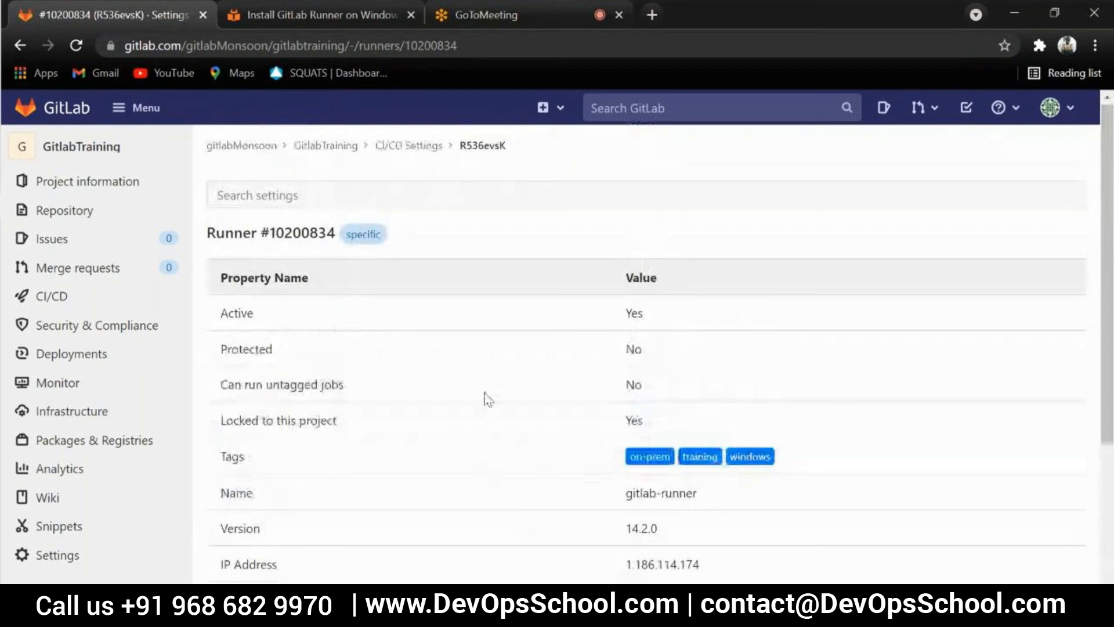
pyautogui.moveTo(112, 309)
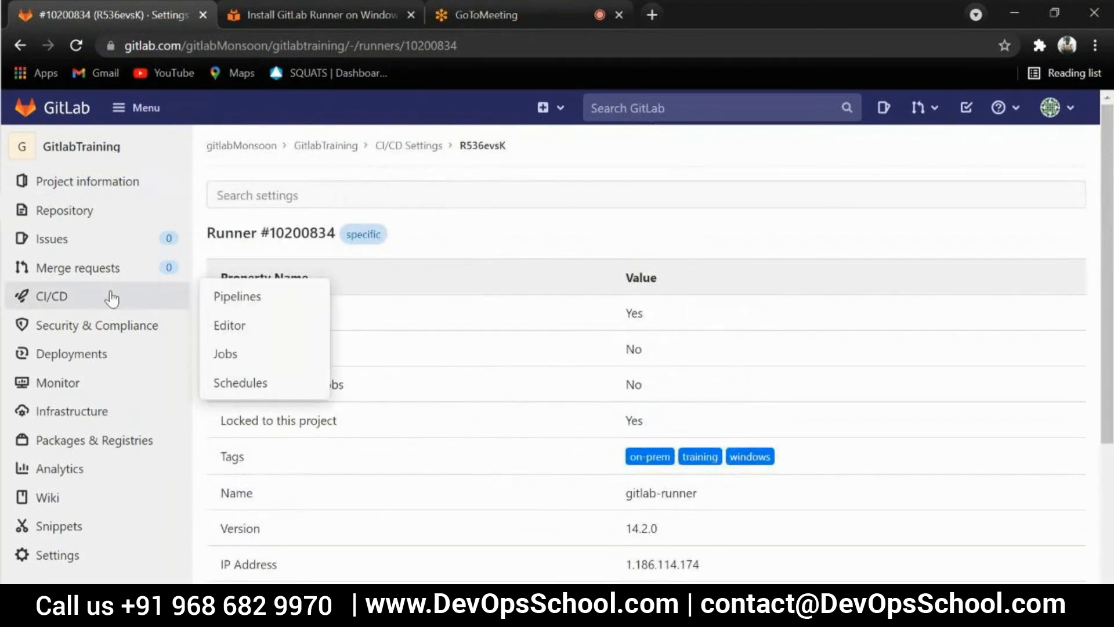
pyautogui.scroll(-2, 490, 259)
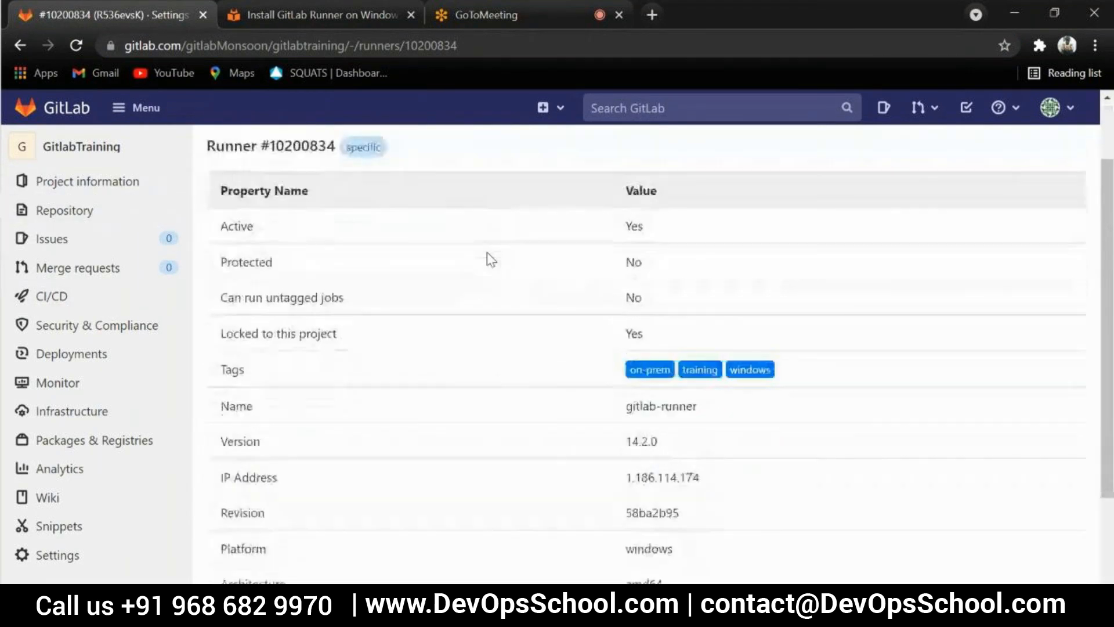
pyautogui.scroll(-2, 470, 268)
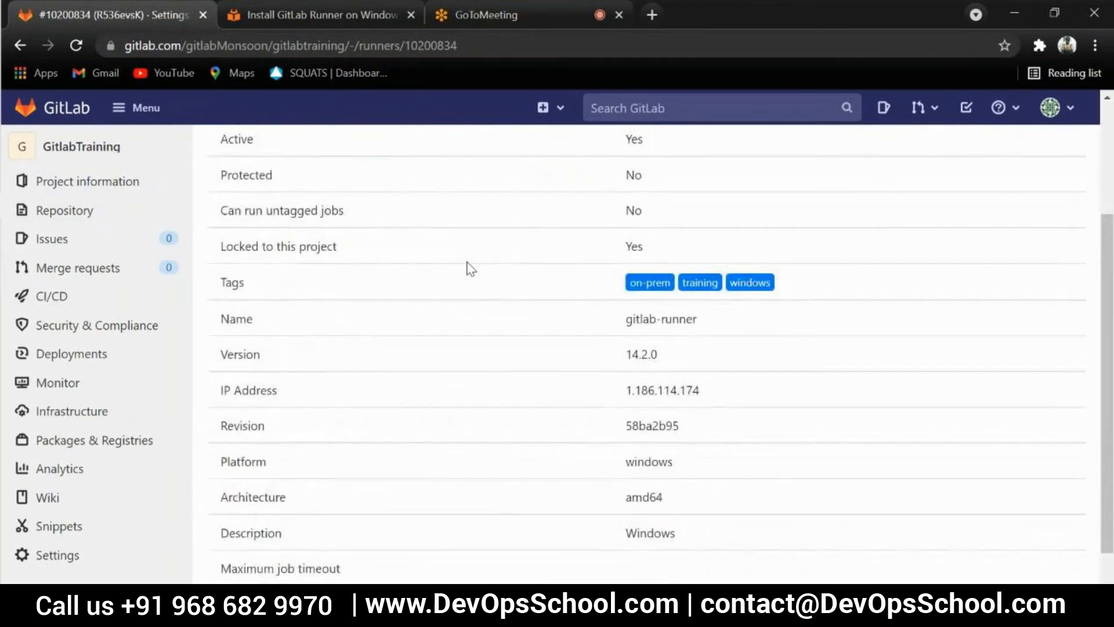
pyautogui.moveTo(776, 283); pyautogui.dragTo(619, 283)
pyautogui.click(621, 285)
# Open the GitlabTraining repository's files on the main branch and look over the branch selector and the options for adding content
pyautogui.moveTo(110, 214)
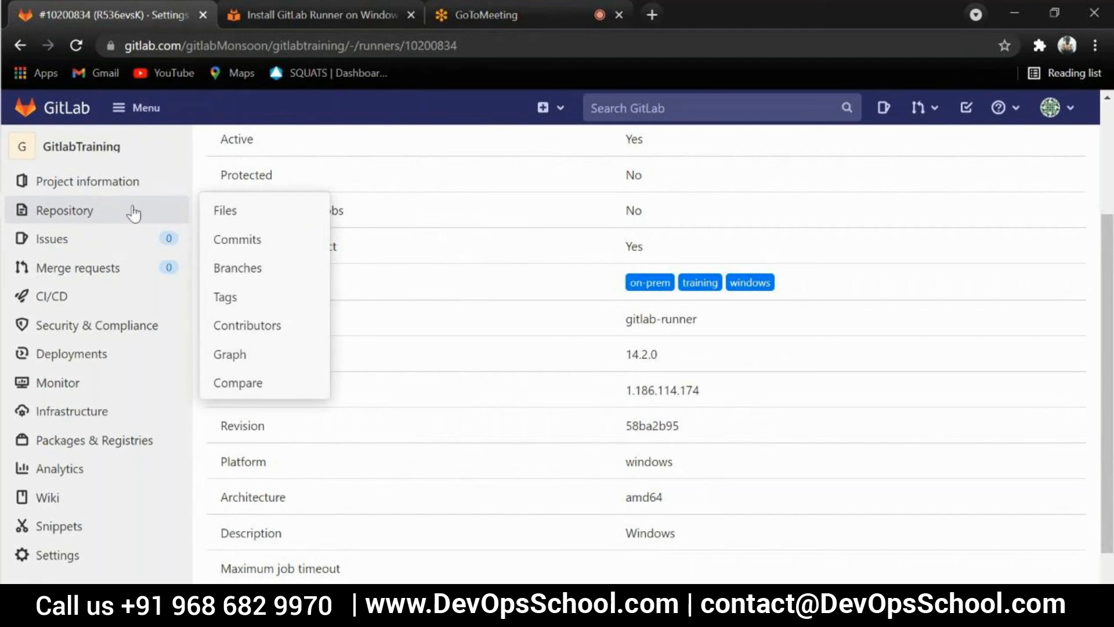
pyautogui.click(226, 210)
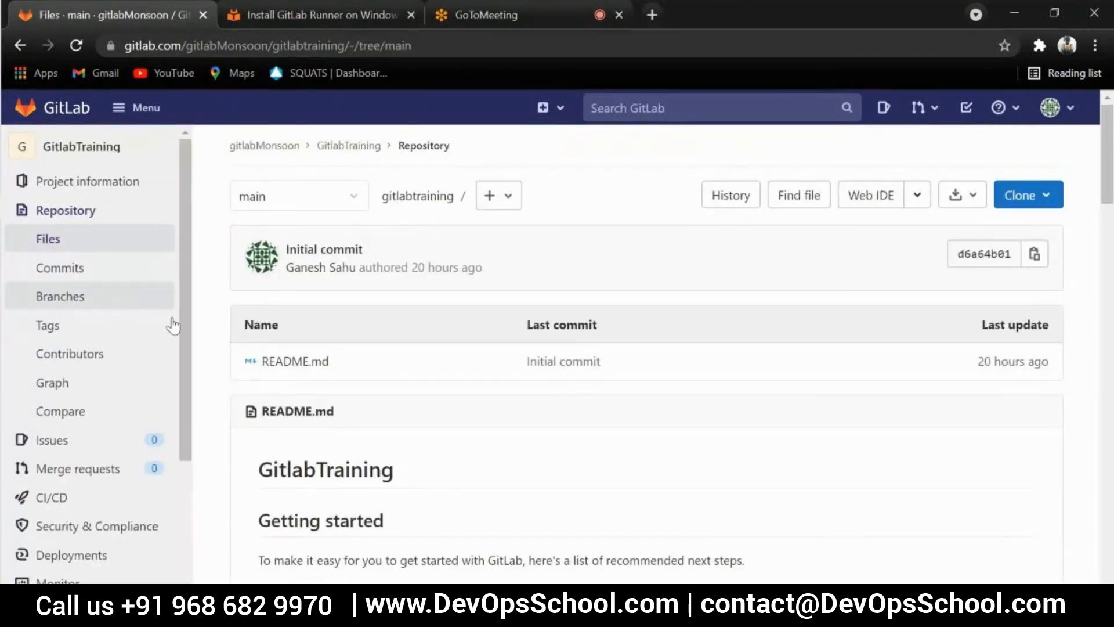
pyautogui.click(304, 202)
pyautogui.click(215, 224)
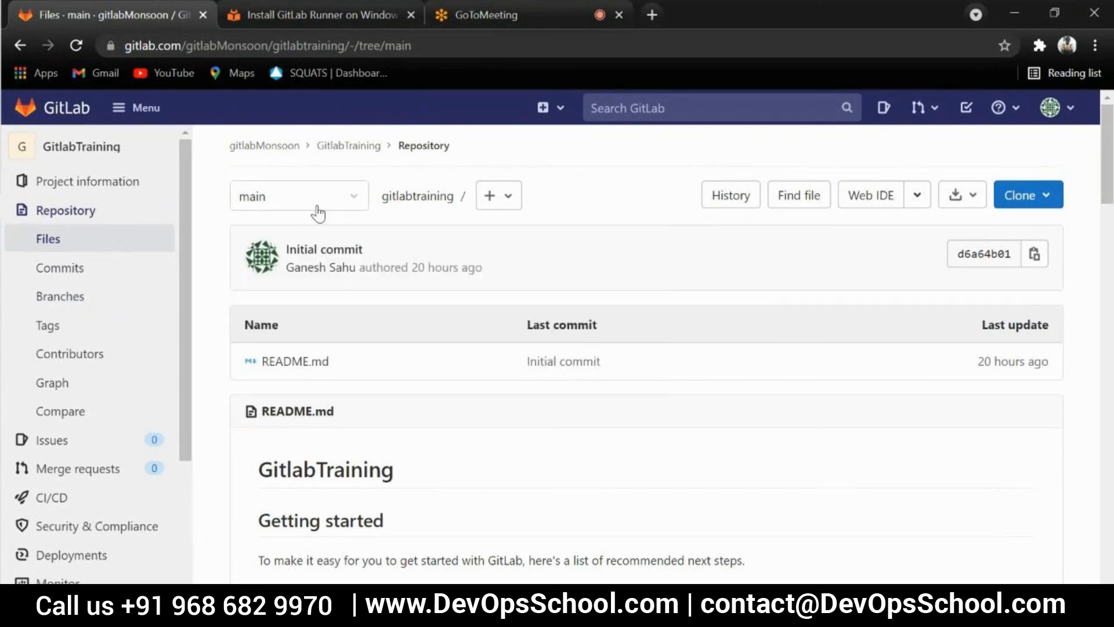
pyautogui.click(502, 198)
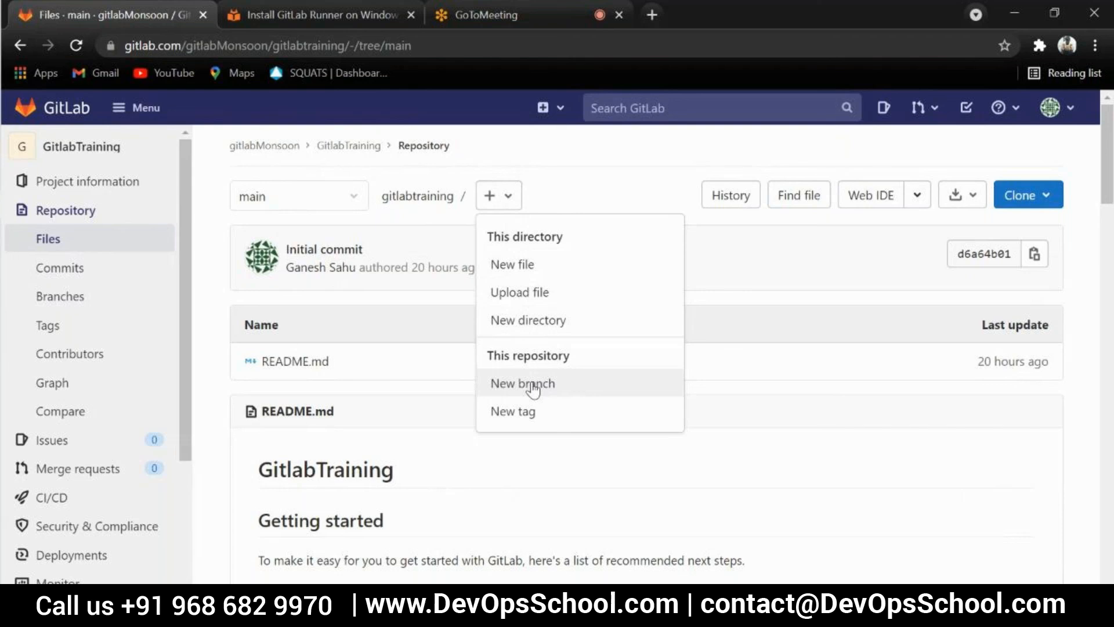
pyautogui.click(582, 192)
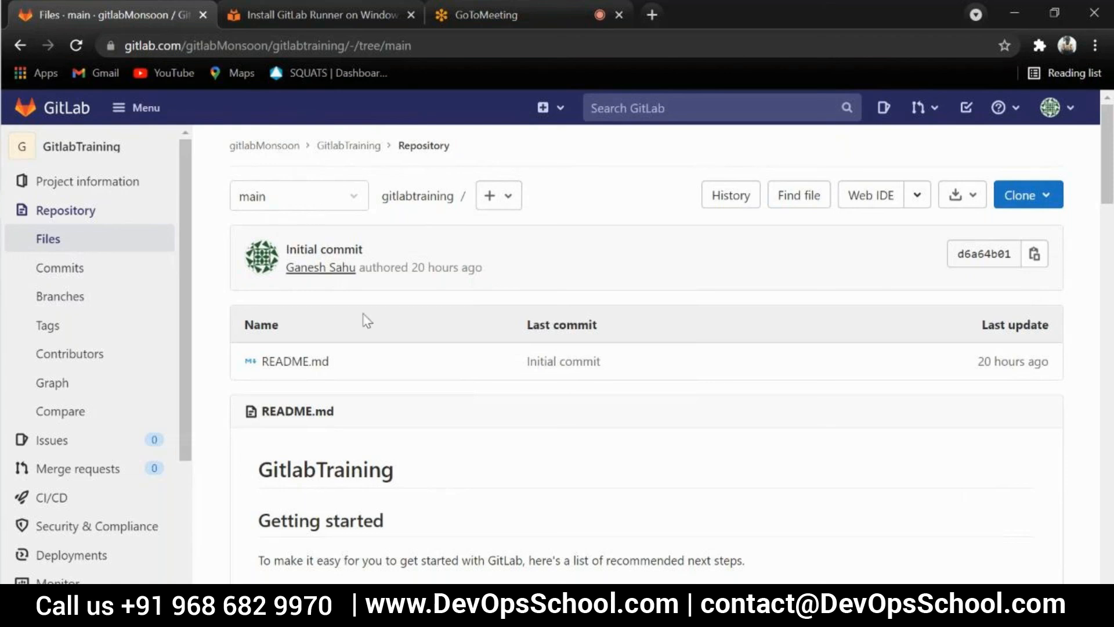
# Switch the repository to the feature-add-files branch and start a new file in it
pyautogui.click(313, 207)
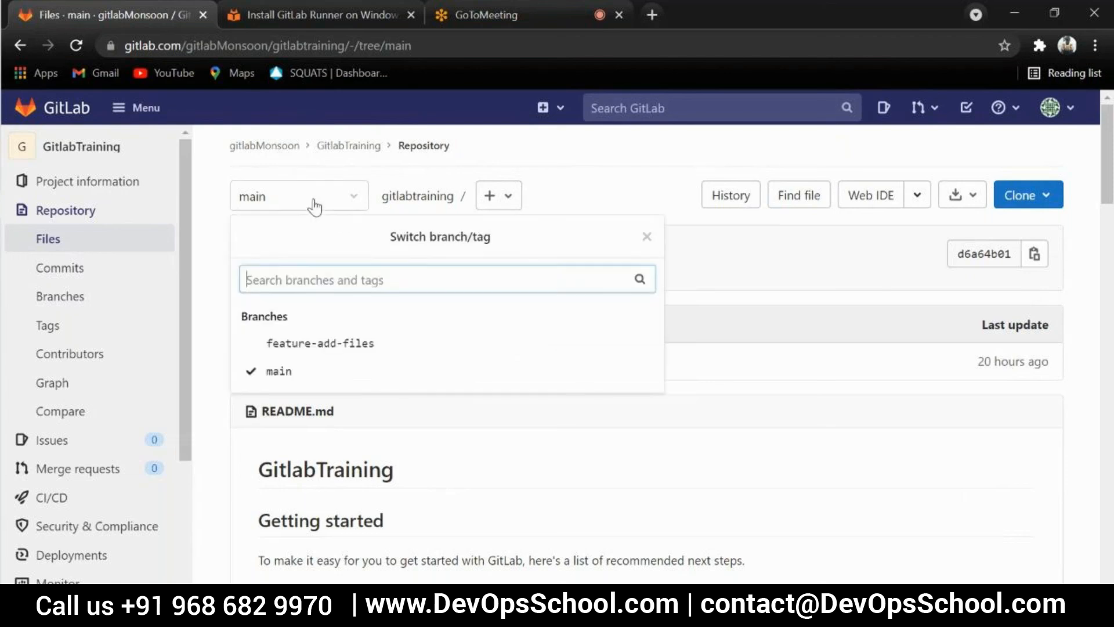
pyautogui.click(323, 343)
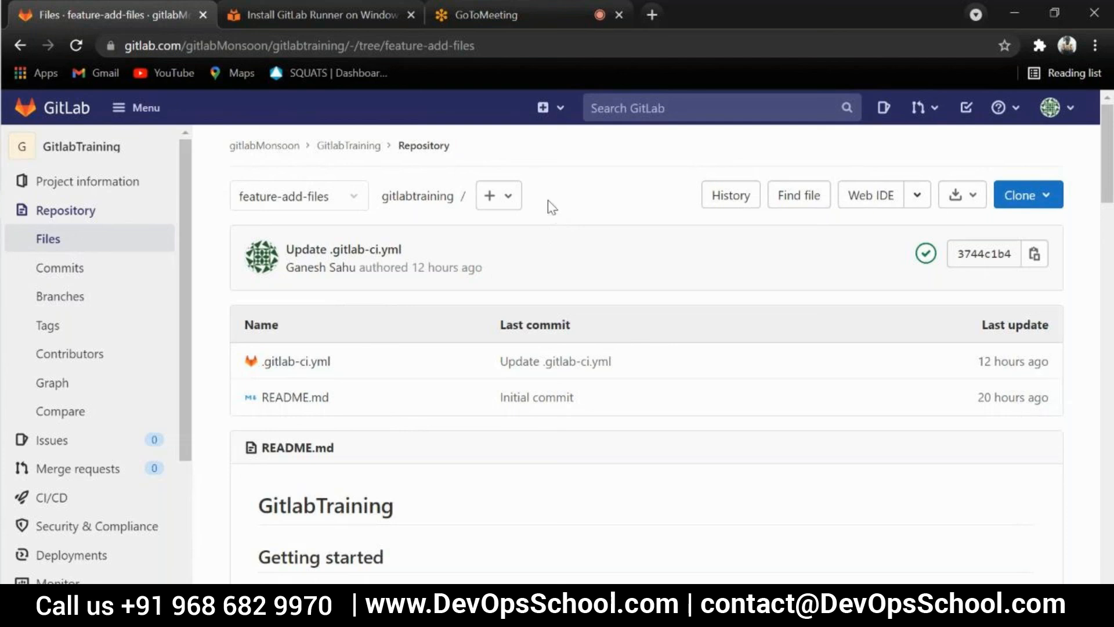
pyautogui.click(514, 202)
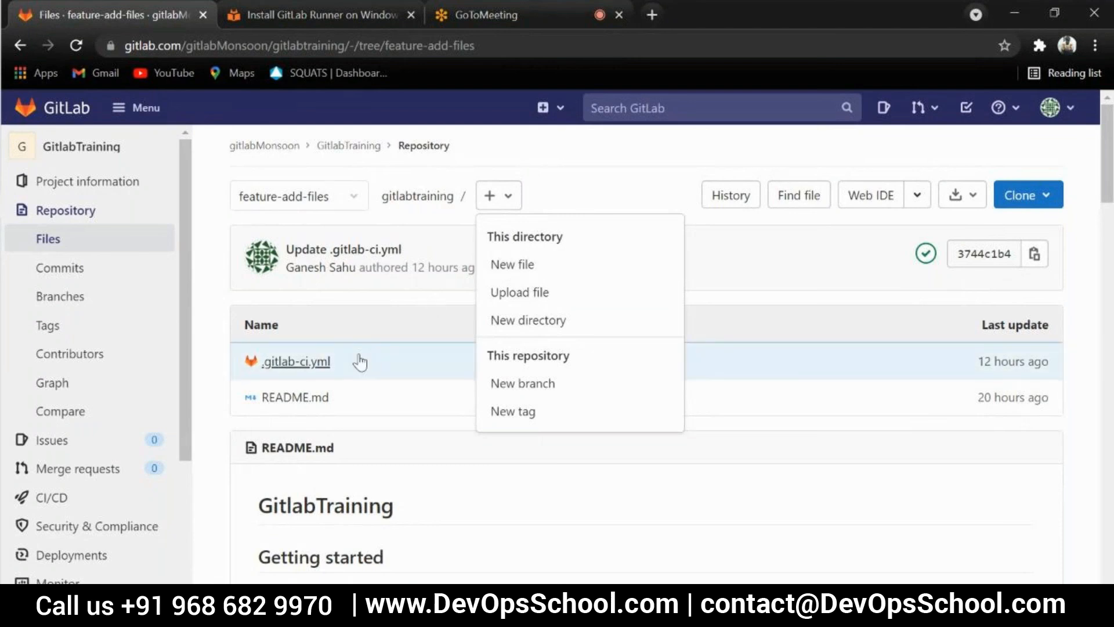
pyautogui.click(513, 265)
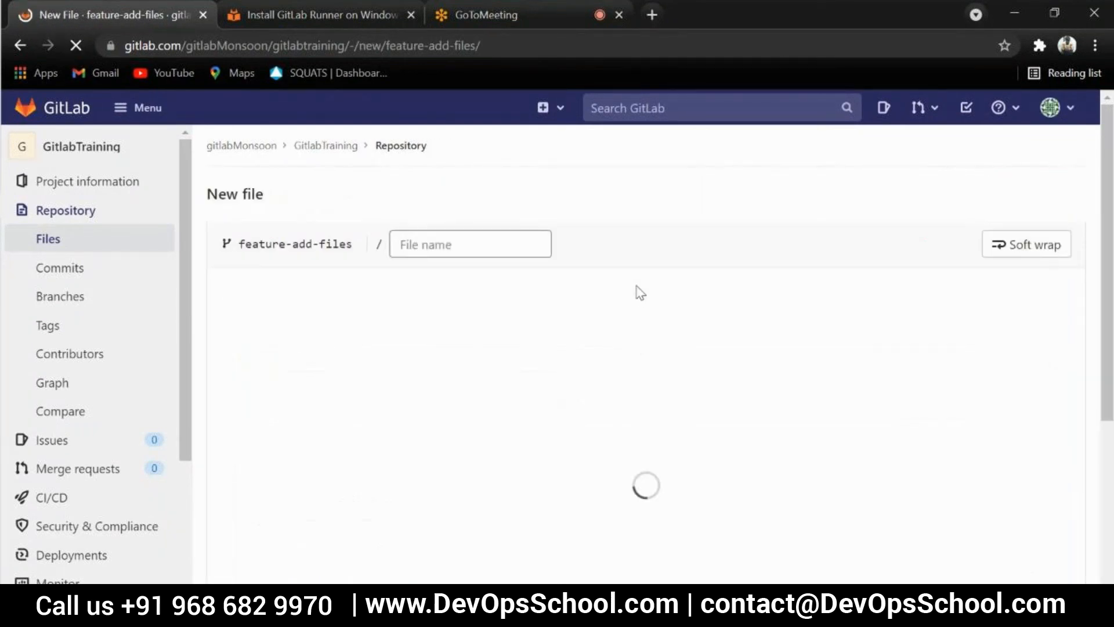